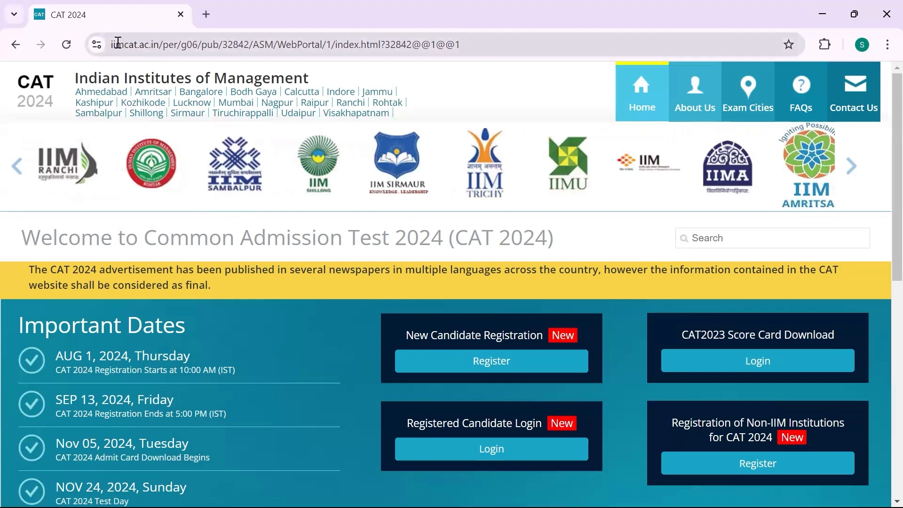
Scroll the iimcat.ac.in home page down to the Know More, Quick Tour and Certificate lists
drag(112, 45, 159, 45)
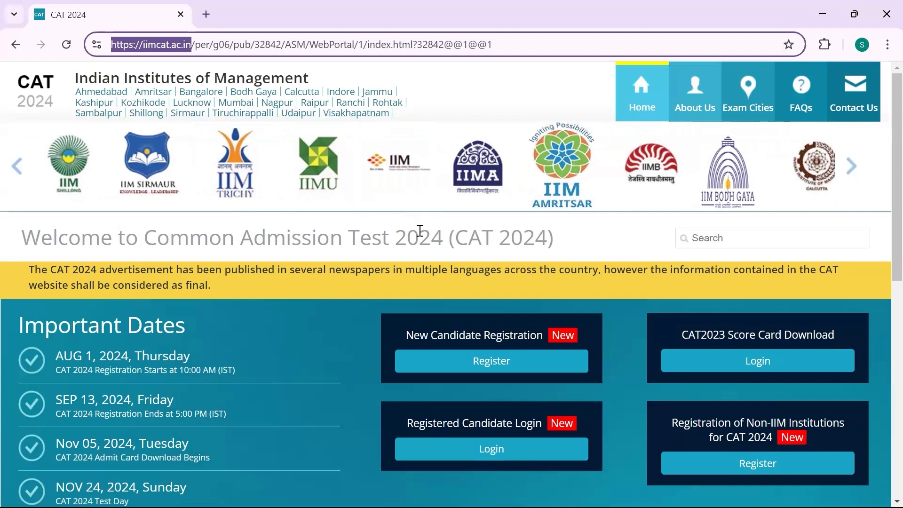
click(595, 240)
scroll(596, 240, down, 2)
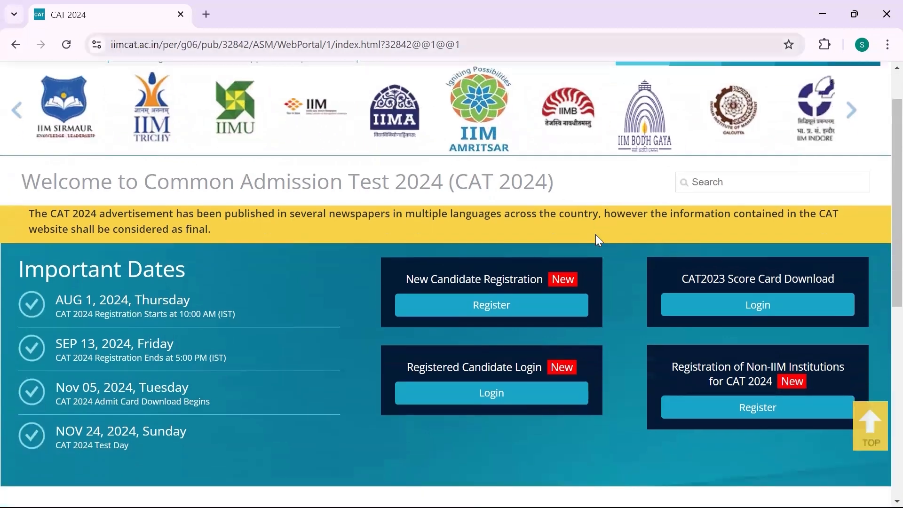
scroll(596, 239, down, 1)
scroll(596, 239, up, 1)
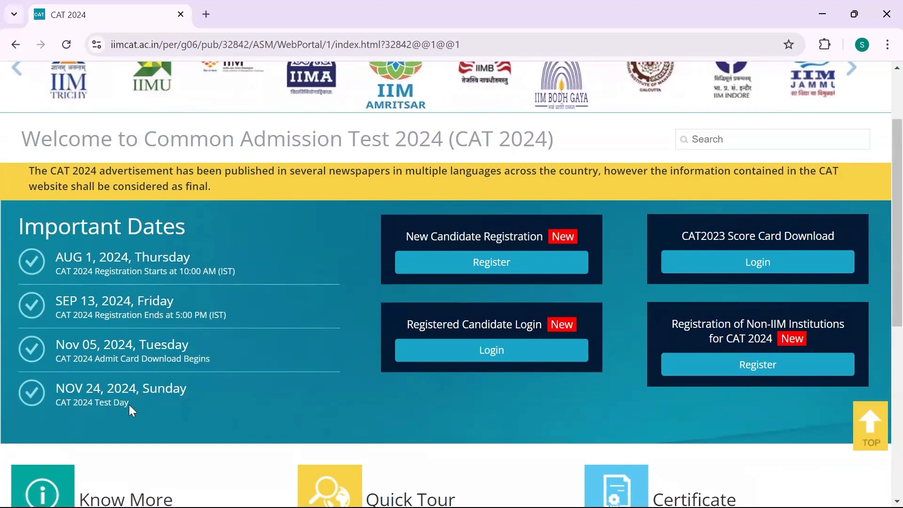
scroll(341, 396, up, 2)
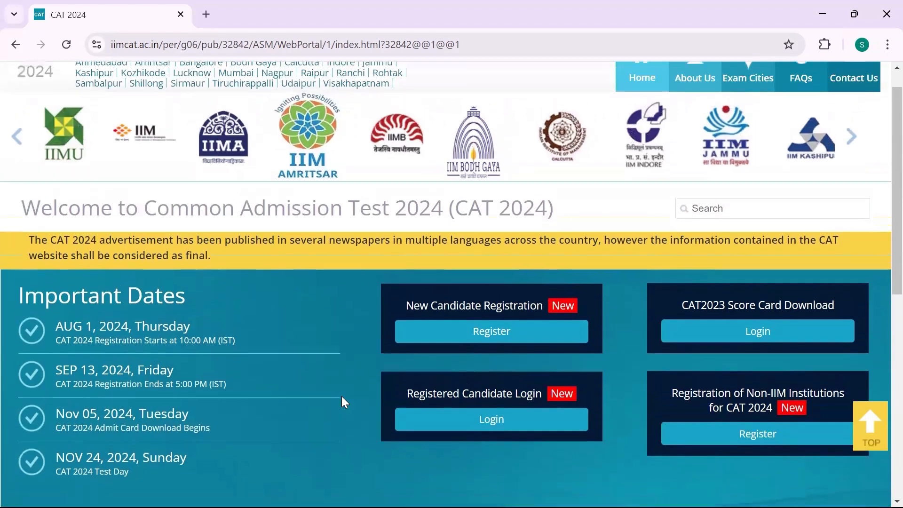
scroll(341, 396, up, 1)
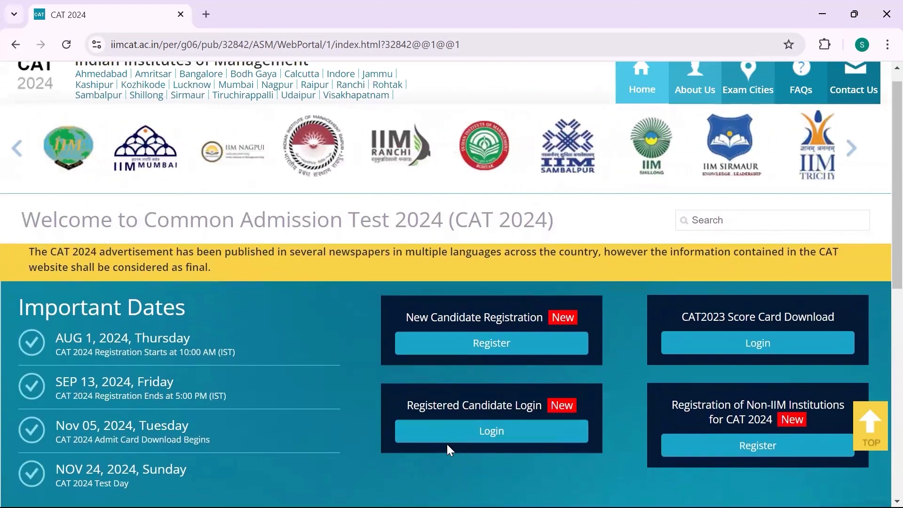
scroll(447, 443, down, 3)
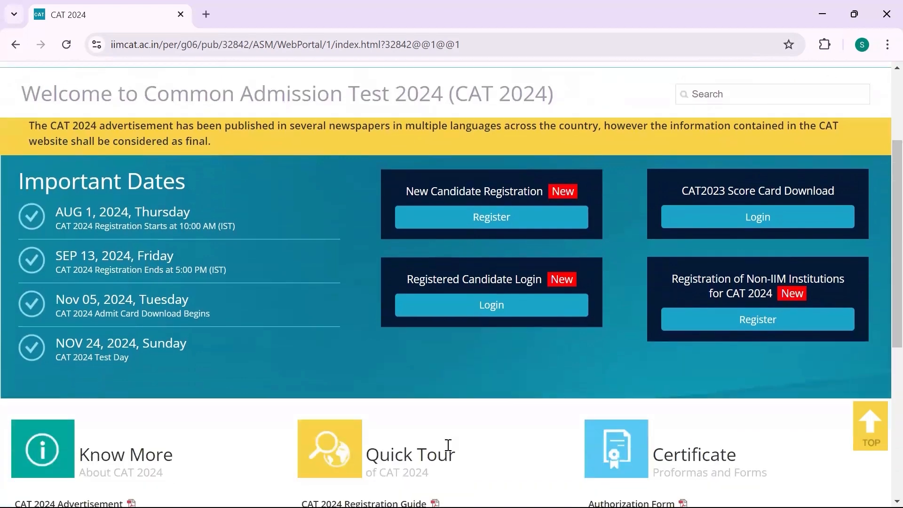
scroll(448, 444, down, 5)
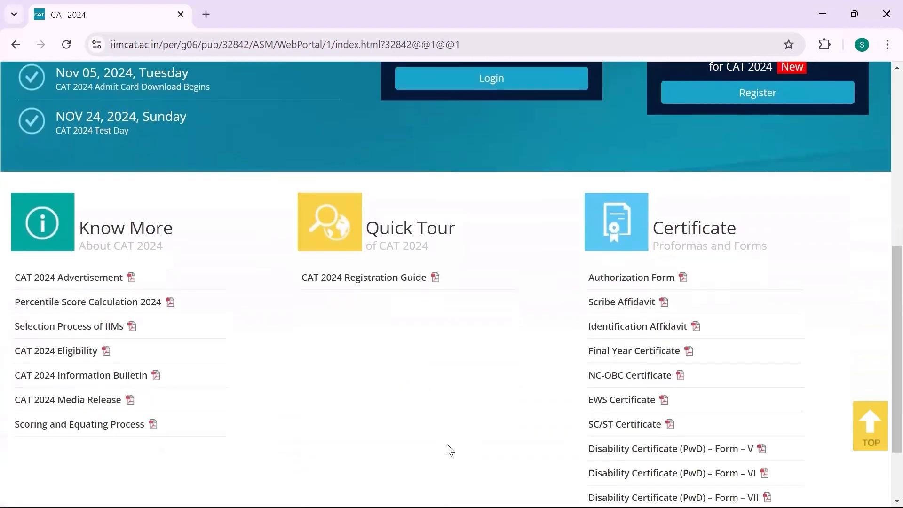
scroll(450, 450, down, 2)
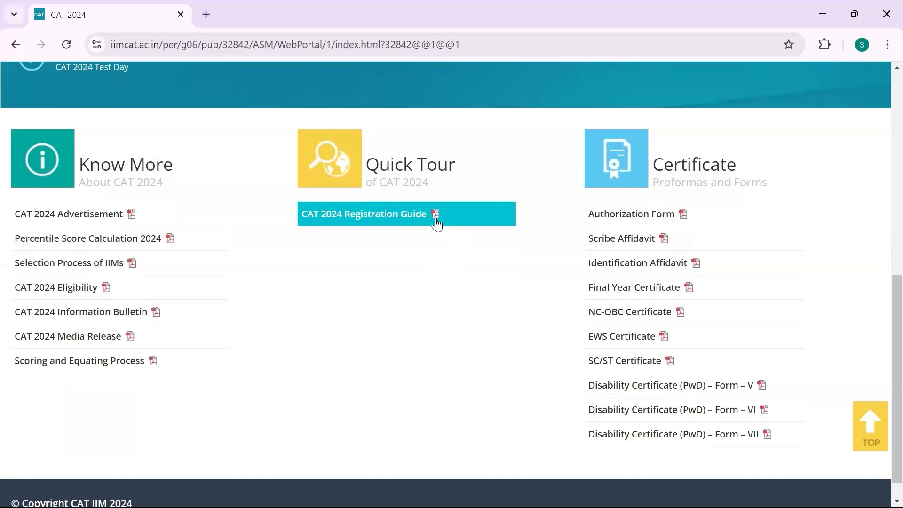
Open the CAT 2024 Registration Guide PDF and read its table of contents
click(432, 221)
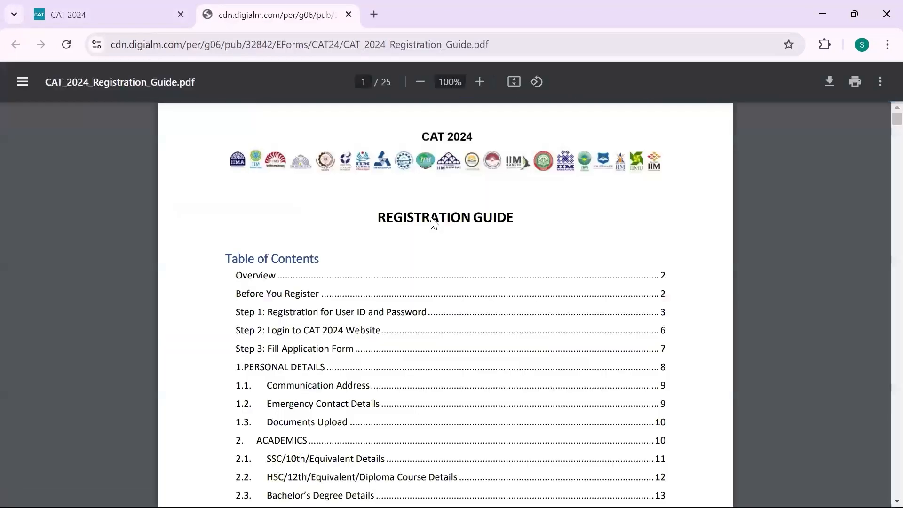
scroll(391, 344, down, 2)
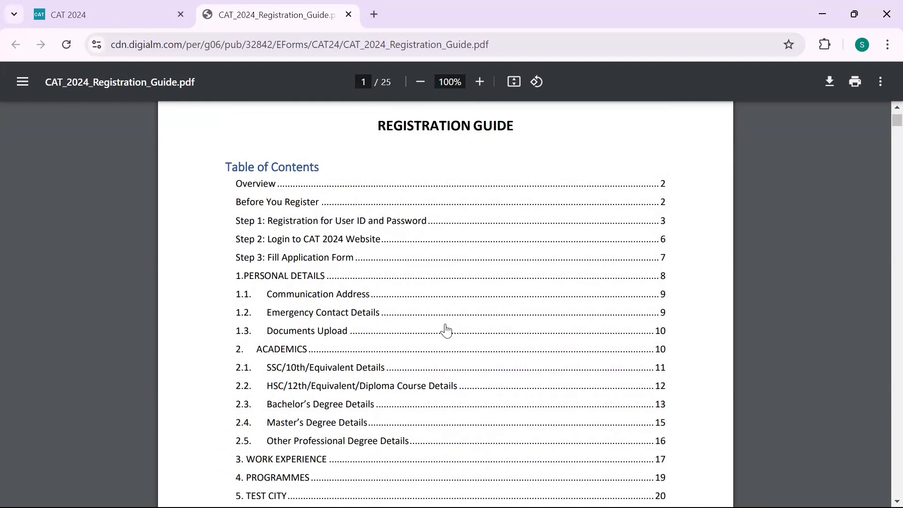
scroll(446, 330, down, 2)
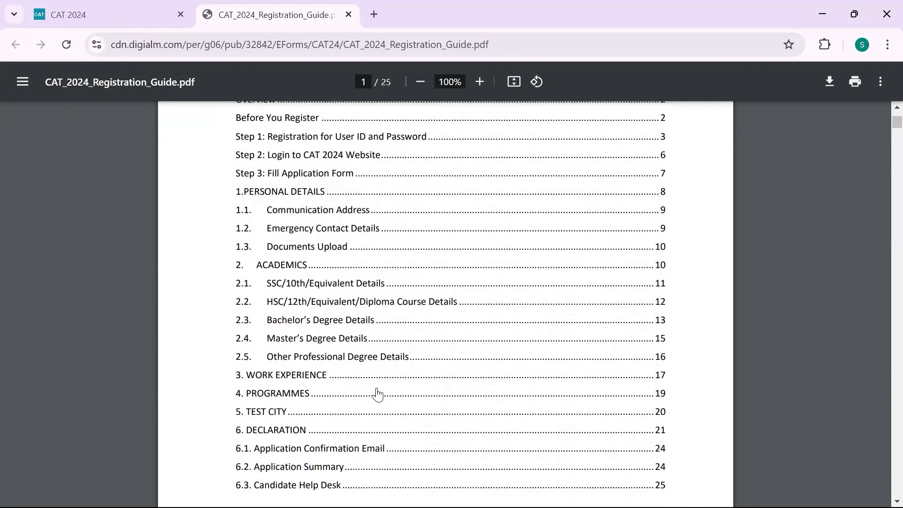
scroll(364, 396, down, 8)
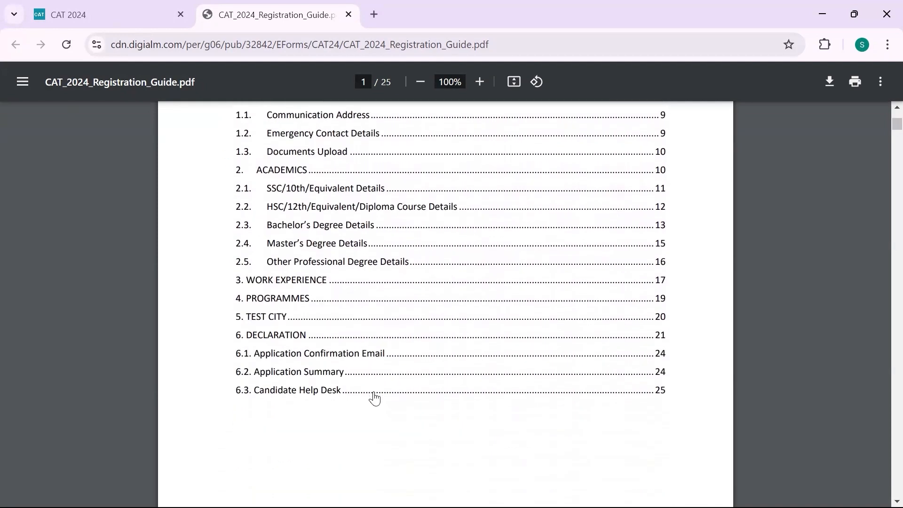
scroll(375, 399, down, 3)
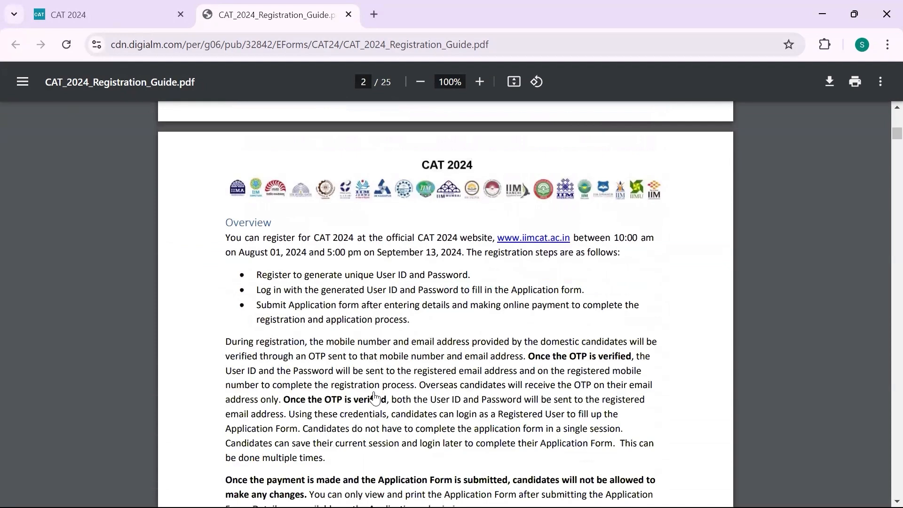
scroll(375, 399, down, 3)
scroll(375, 399, down, 2)
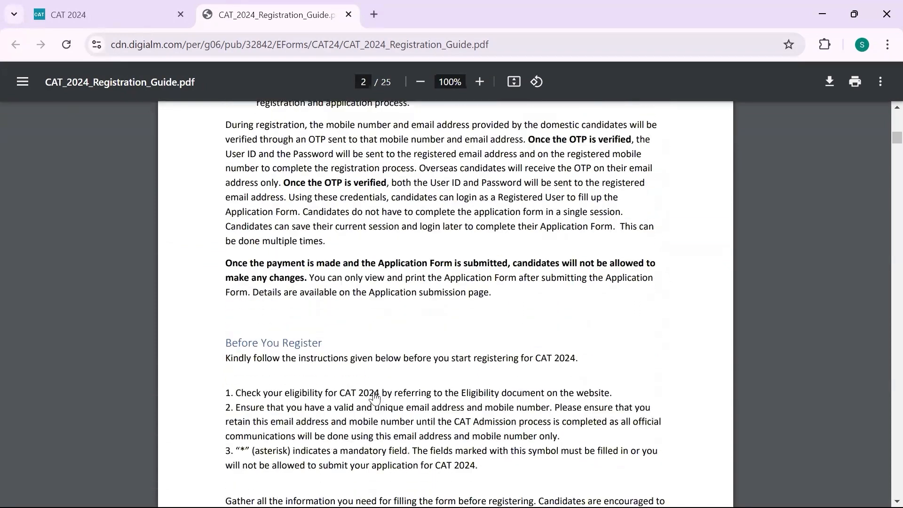
scroll(375, 398, down, 3)
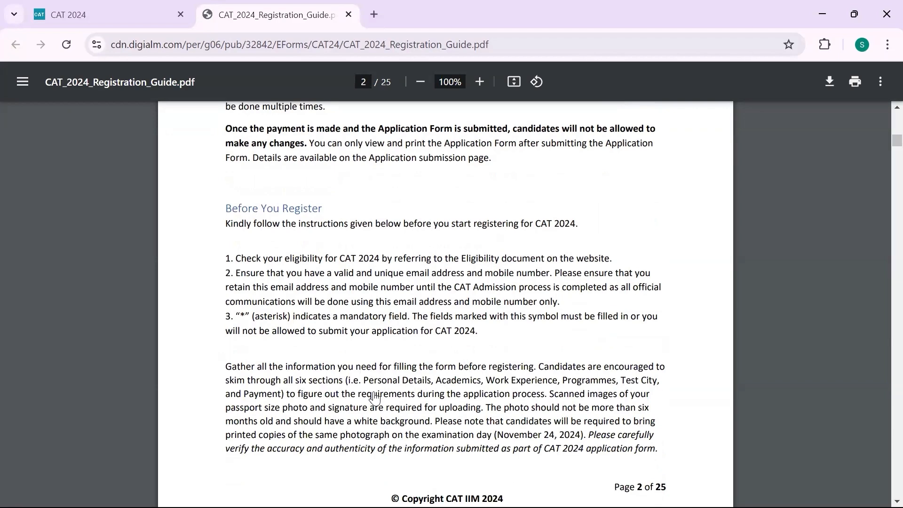
scroll(375, 399, down, 3)
Read through the guide's first registration steps on pages 1–5
scroll(374, 399, down, 3)
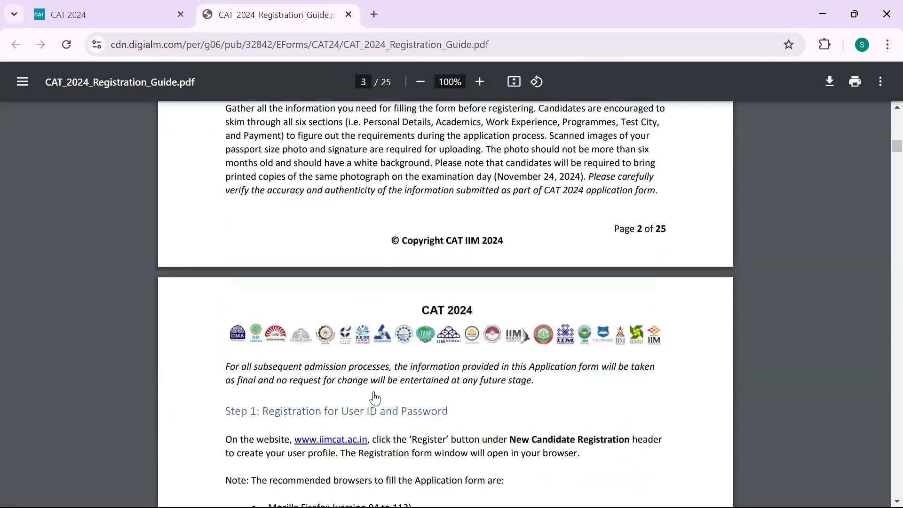
scroll(375, 399, down, 6)
scroll(375, 399, down, 1)
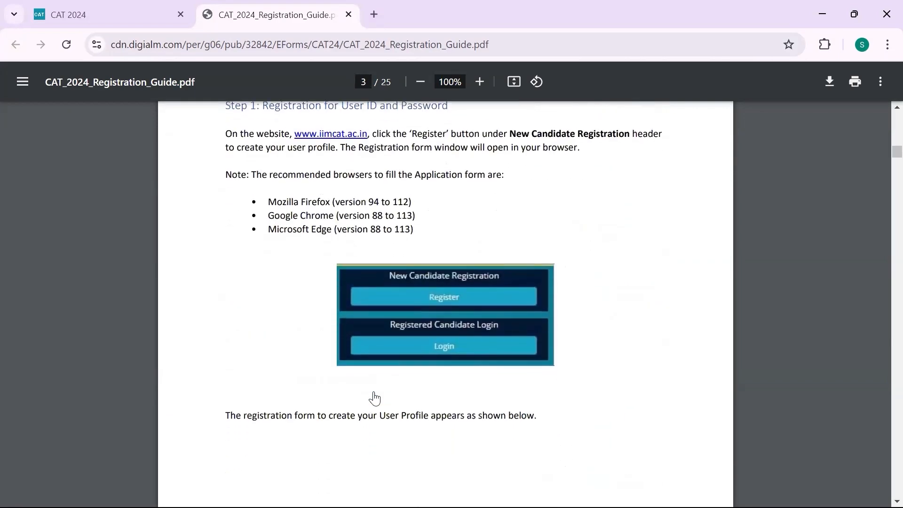
scroll(375, 399, down, 2)
scroll(375, 398, up, 3)
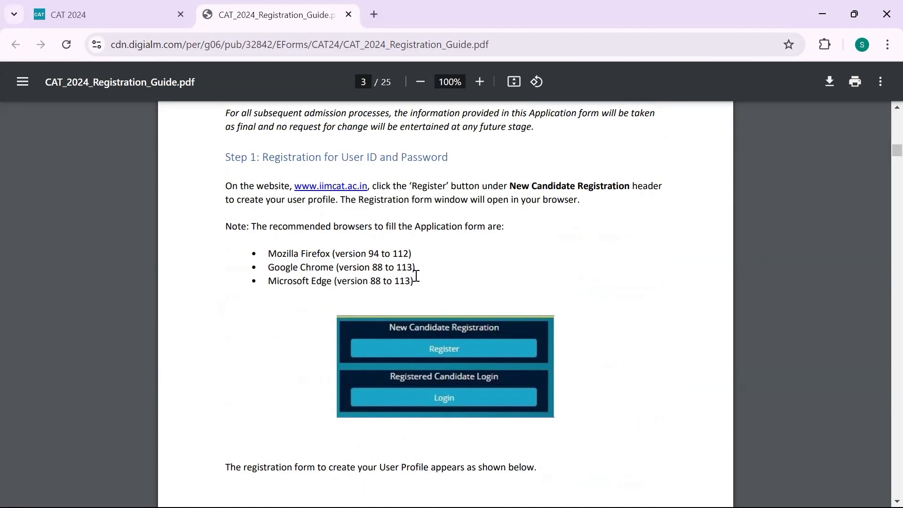
scroll(416, 276, down, 10)
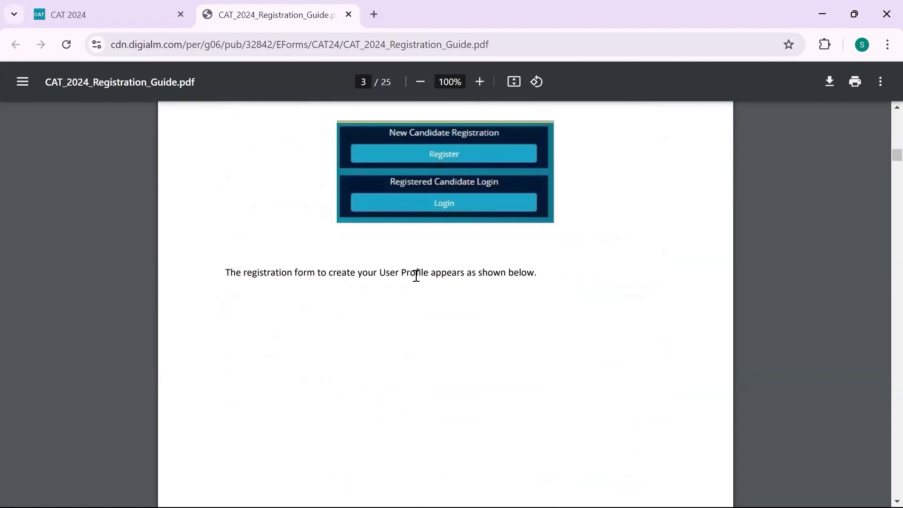
scroll(416, 276, down, 9)
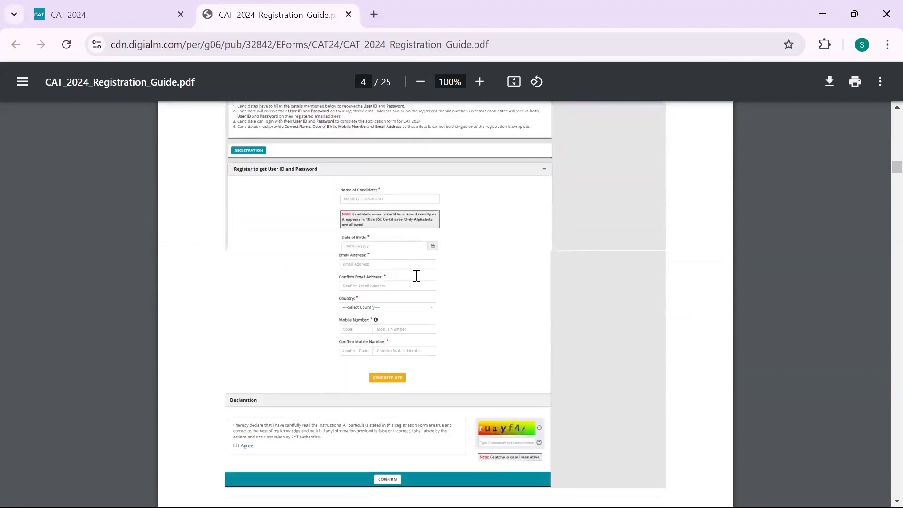
scroll(416, 276, down, 8)
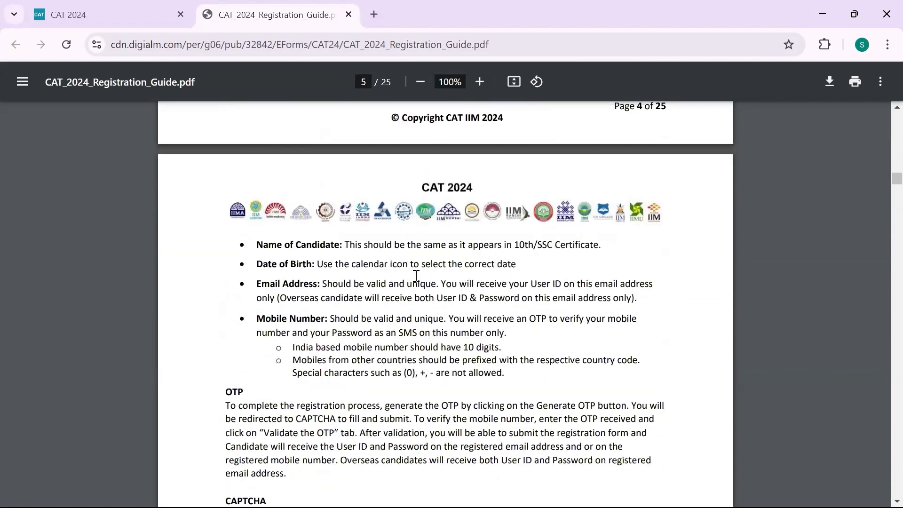
scroll(416, 276, down, 4)
scroll(416, 276, up, 13)
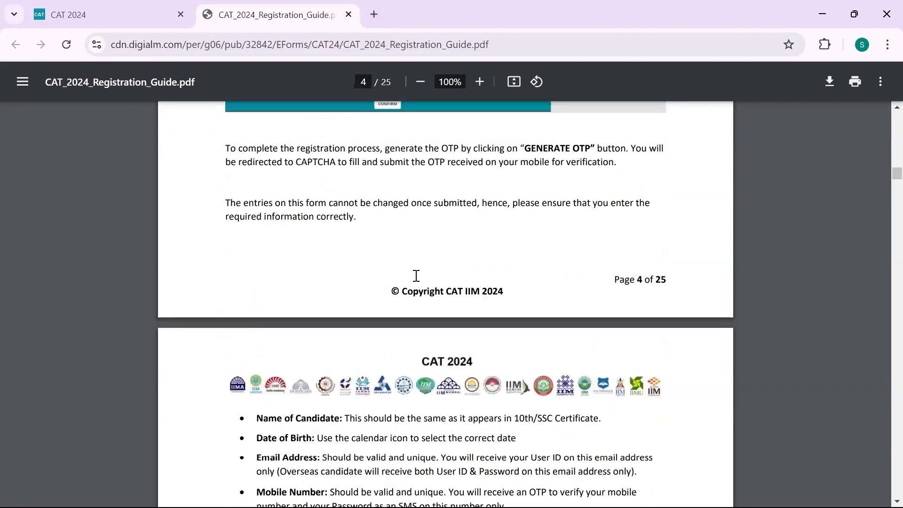
Switch back to the CAT 2024 home page tab and scroll to the Certificate list
click(162, 20)
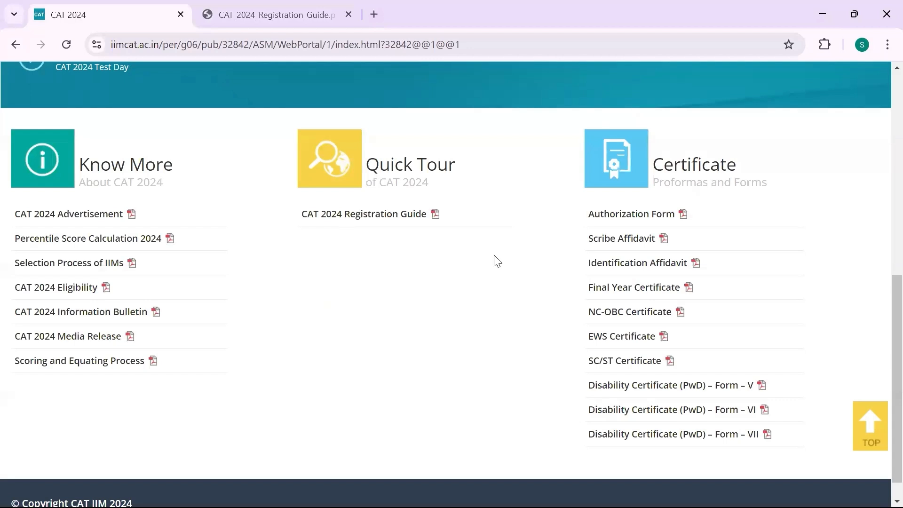
scroll(521, 276, down, 1)
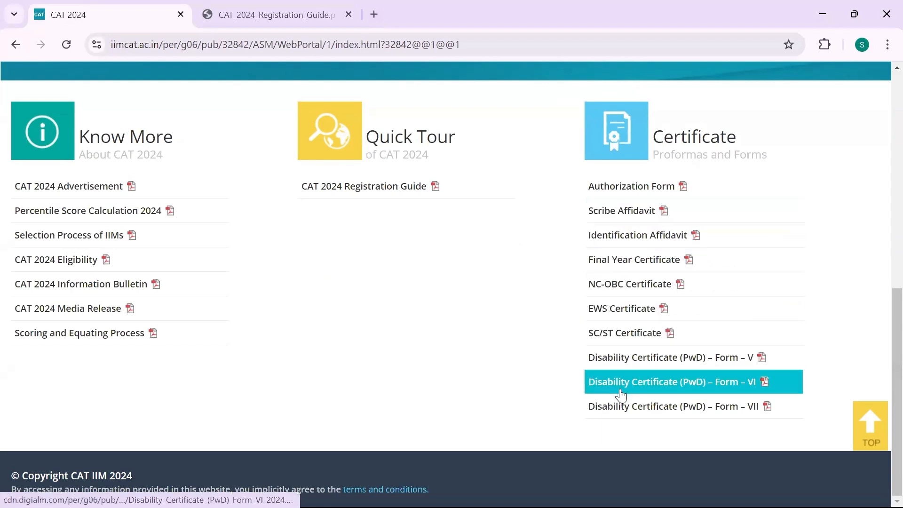
Open NC-OBC_2024.pdf and read the certificate proforma down to its NB notes
click(622, 283)
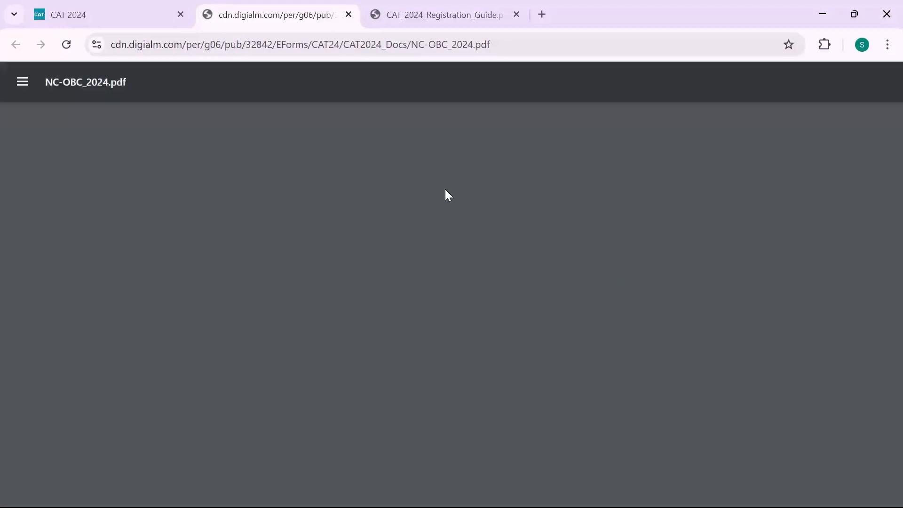
scroll(587, 278, down, 5)
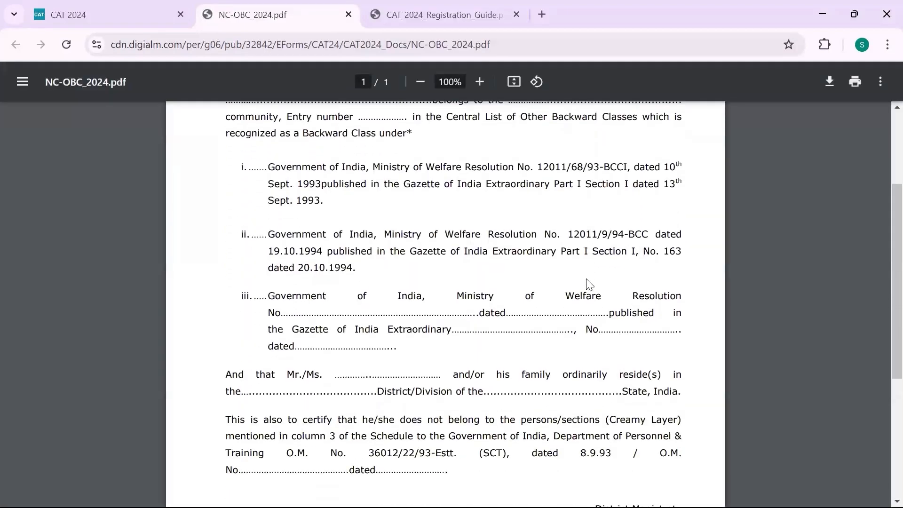
scroll(588, 283, down, 4)
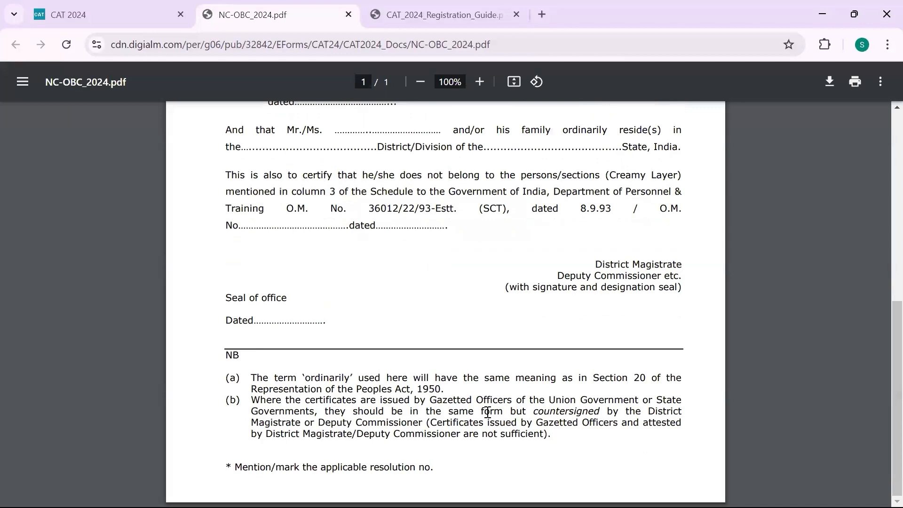
scroll(487, 412, up, 10)
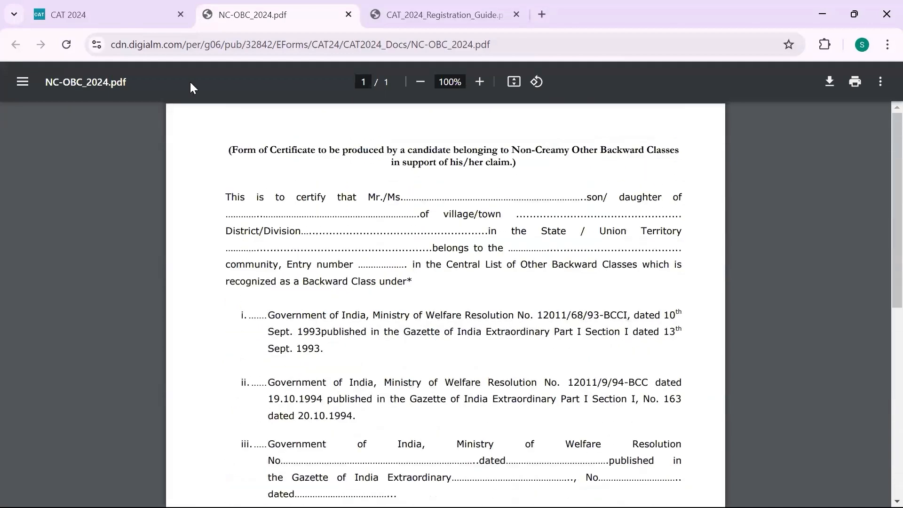
Return to the CAT 2024 home page tab and scroll up to New Candidate Registration
click(108, 14)
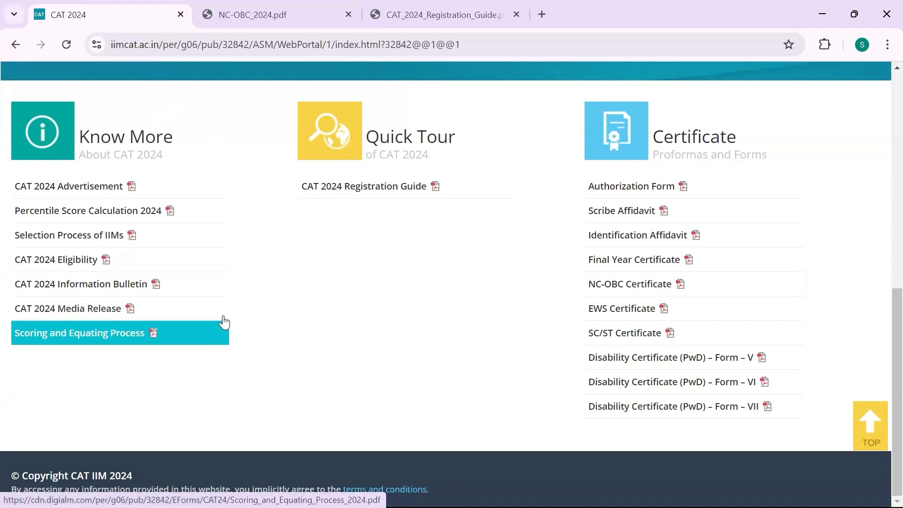
scroll(361, 317, up, 8)
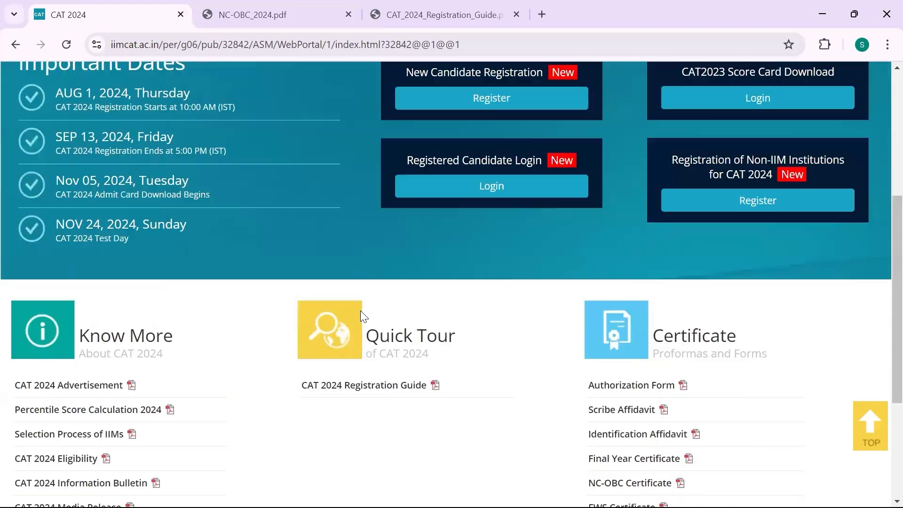
scroll(360, 316, up, 2)
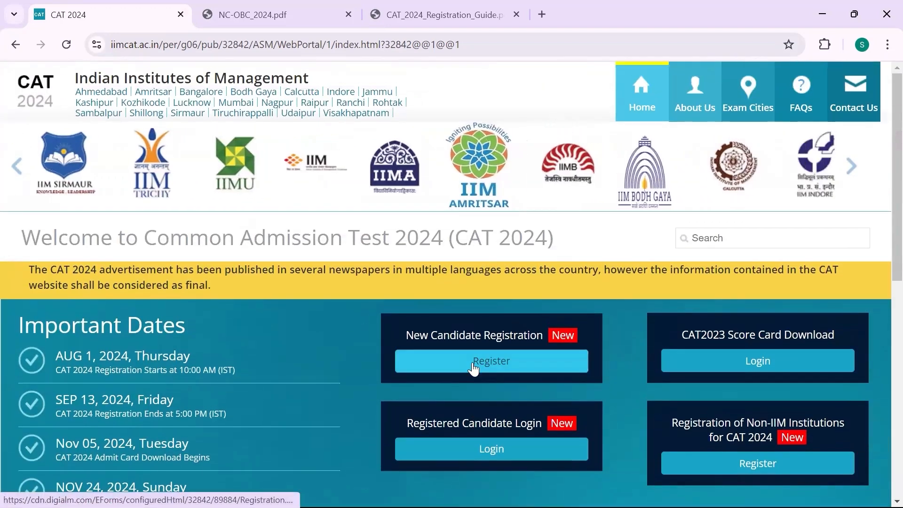
Start a new candidate registration, closing the Instructions popup and agreeing to the Privacy Notice
click(473, 364)
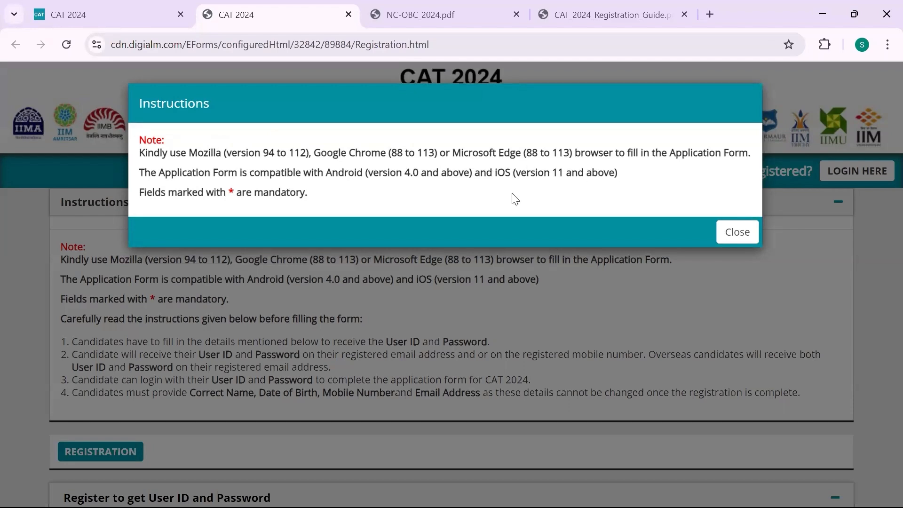
click(734, 232)
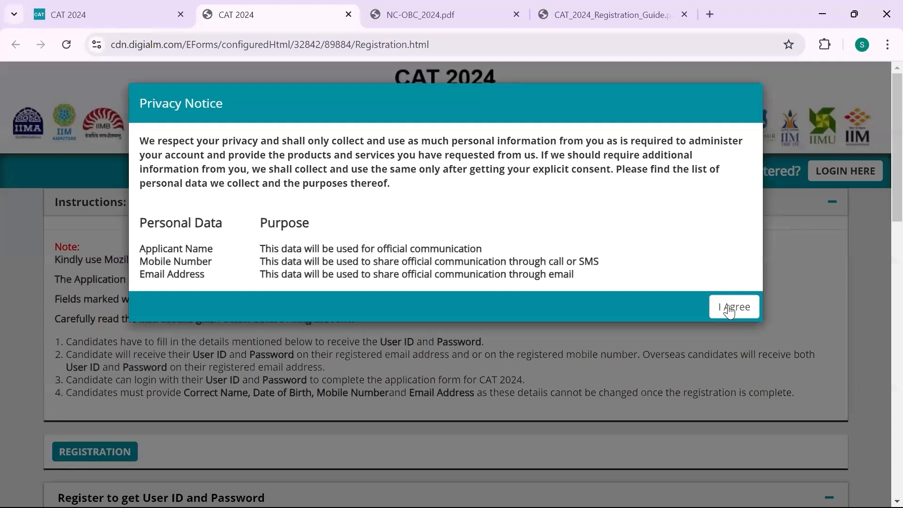
click(729, 311)
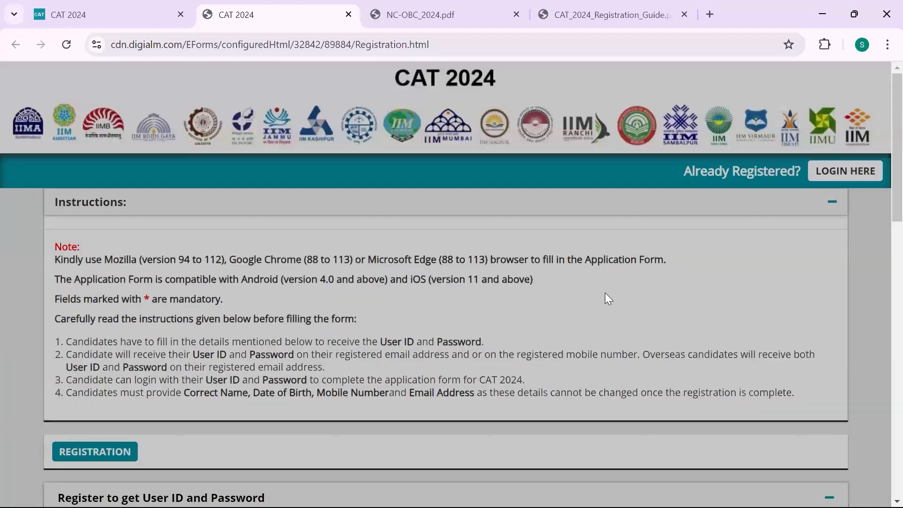
Scroll down to the empty Name, Date of Birth and Email fields of the registration form
scroll(606, 294, down, 1)
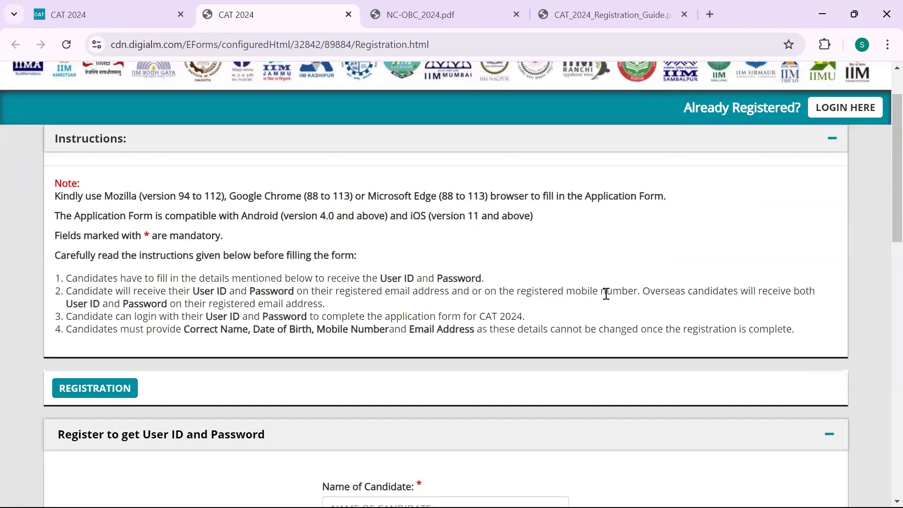
scroll(606, 294, down, 2)
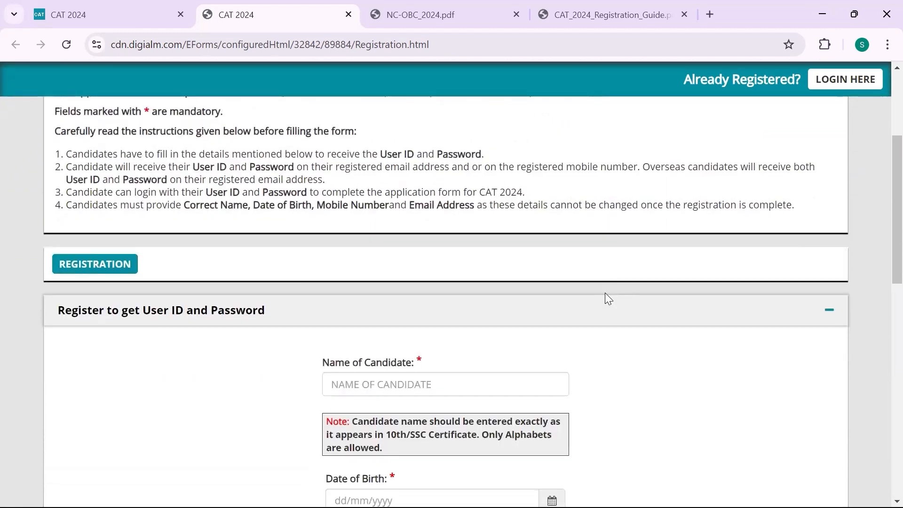
scroll(605, 293, up, 3)
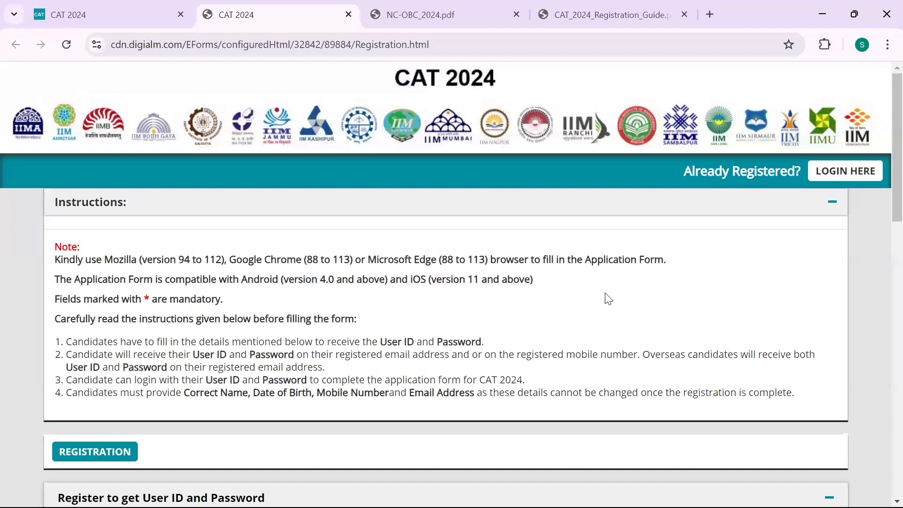
scroll(608, 299, down, 5)
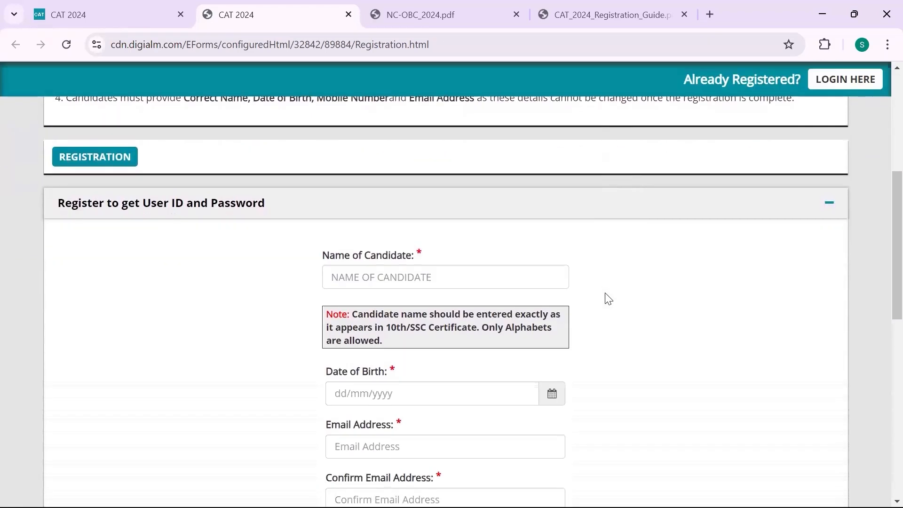
scroll(606, 298, down, 1)
scroll(607, 298, up, 1)
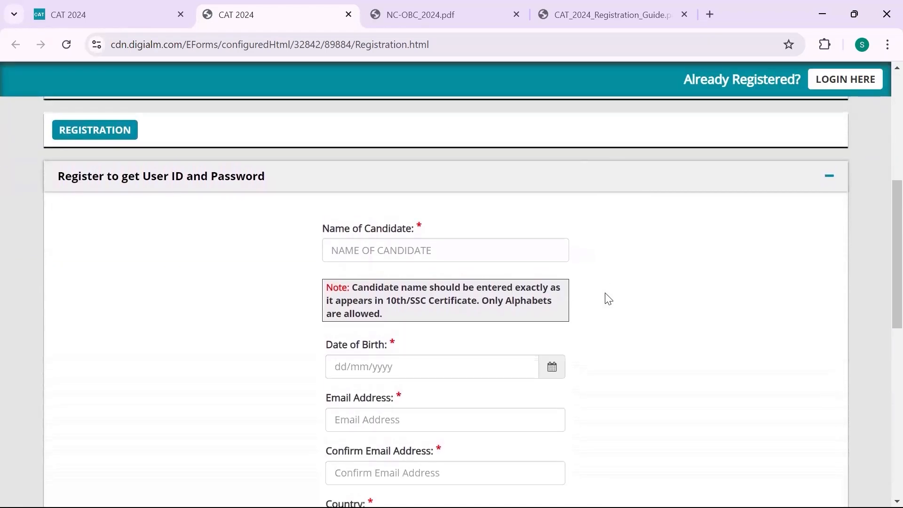
Enter the candidate's name in Name of Candidate, retyping it to correct it
click(446, 251)
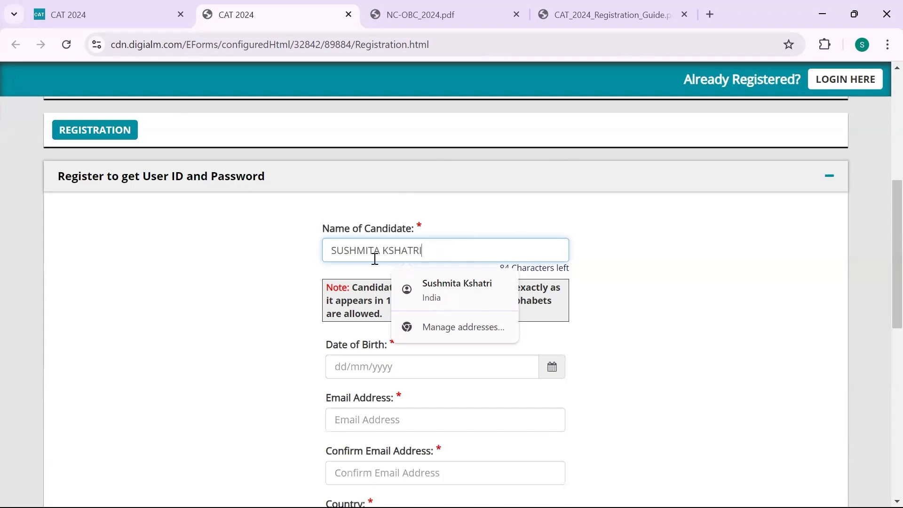
drag(421, 251, 442, 243)
click(377, 372)
click(430, 243)
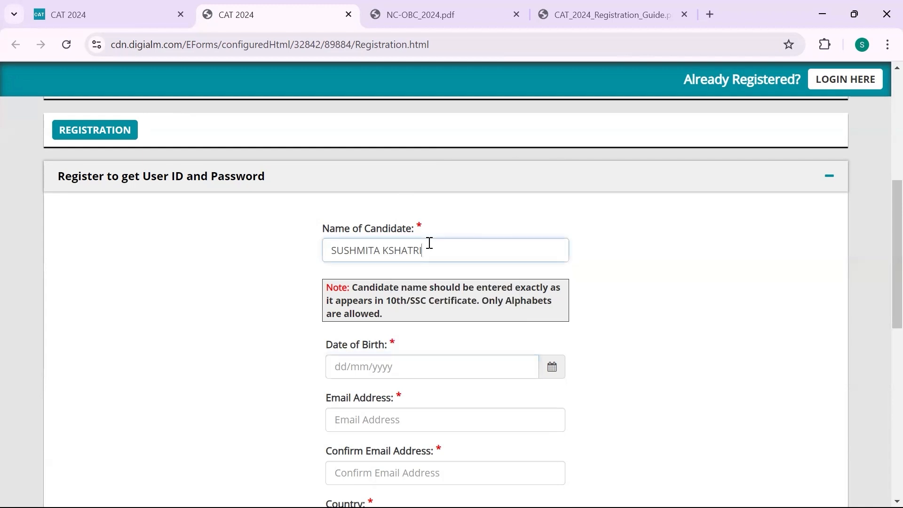
drag(429, 243, 320, 260)
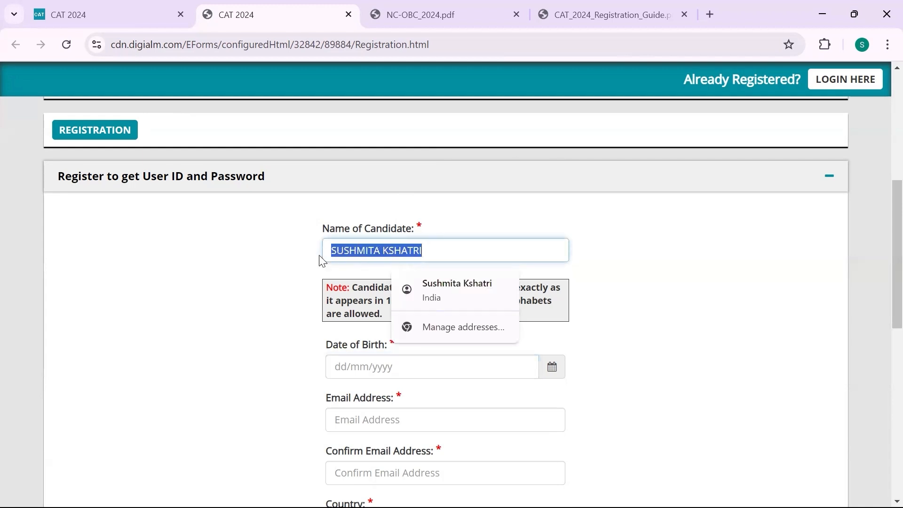
text(SUS)
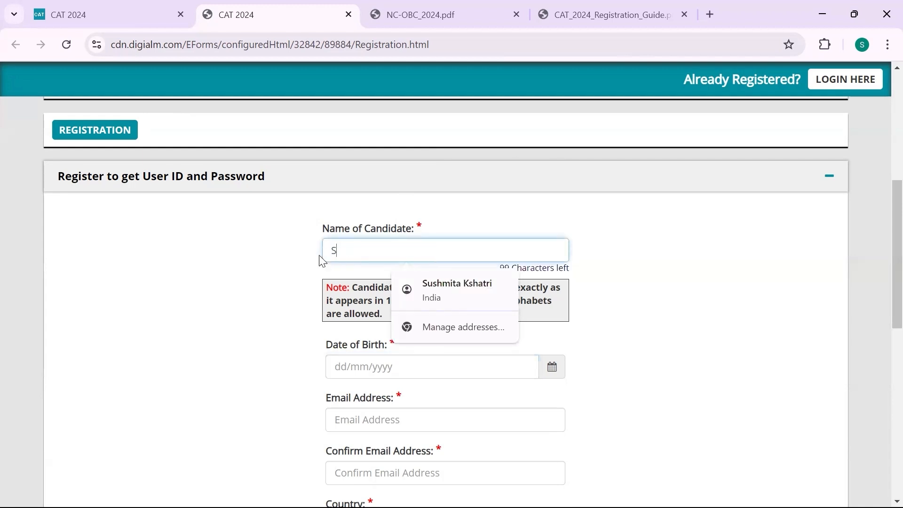
key(BackSpace)
text(VAIR T)
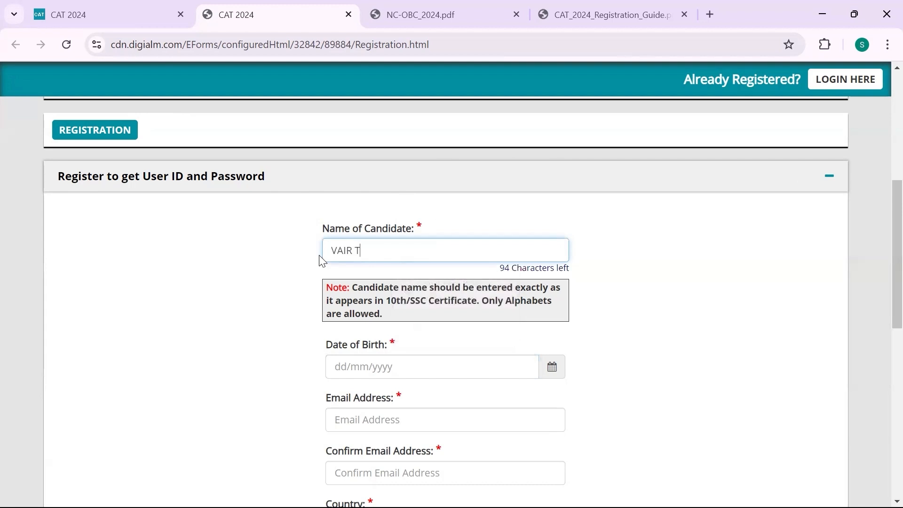
text(RAINING)
Pick 01/03/2000 as the Date of Birth from the calendar
click(373, 361)
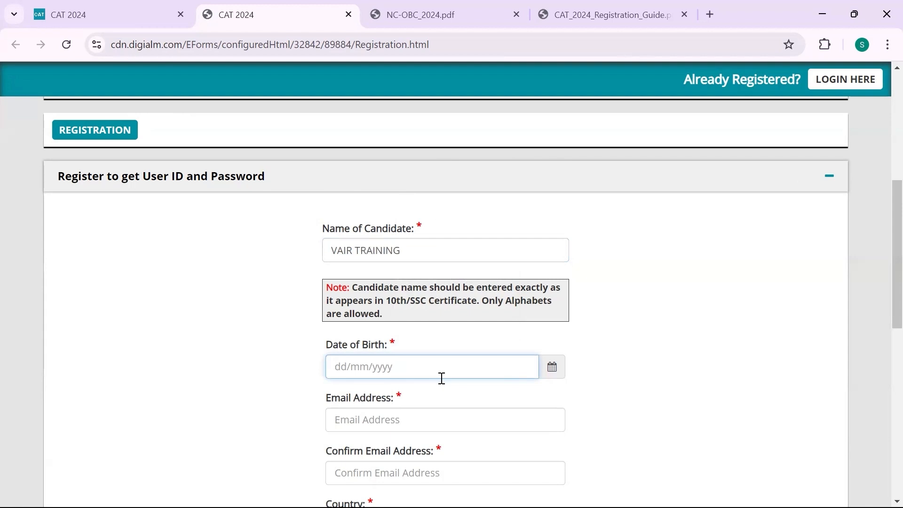
click(552, 380)
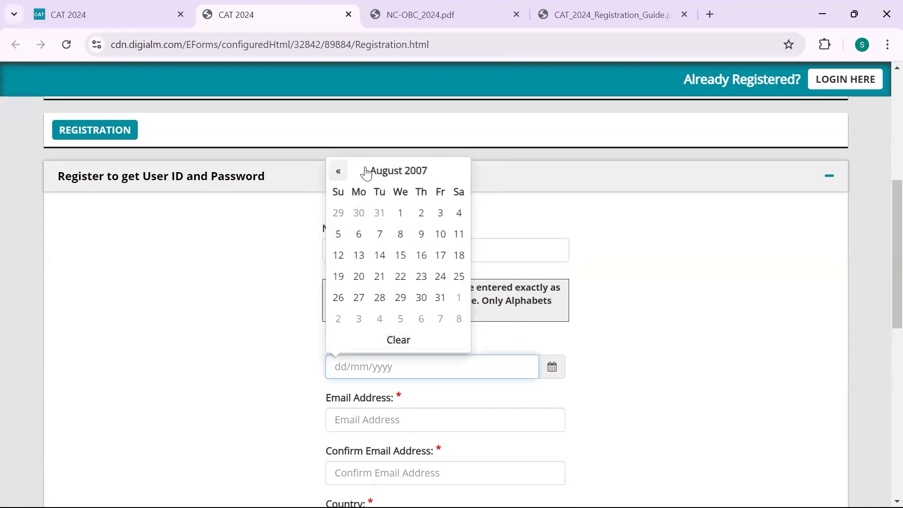
click(394, 172)
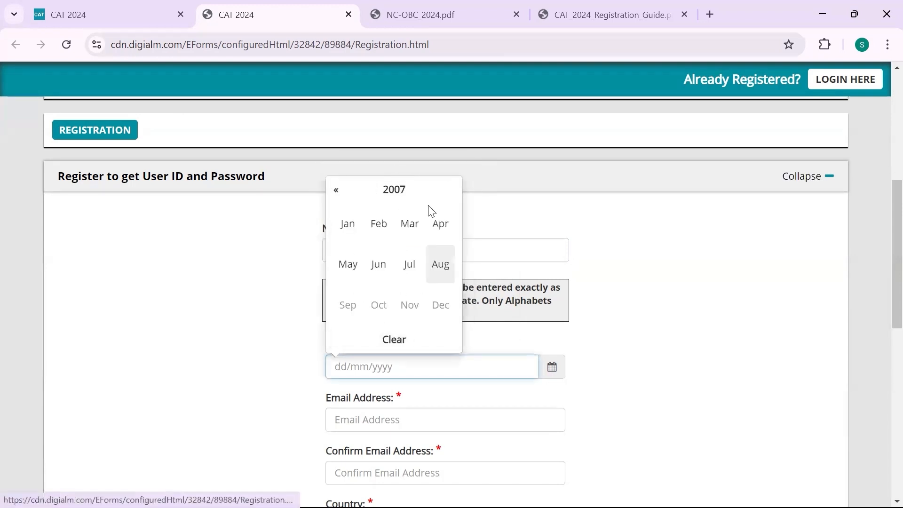
click(404, 185)
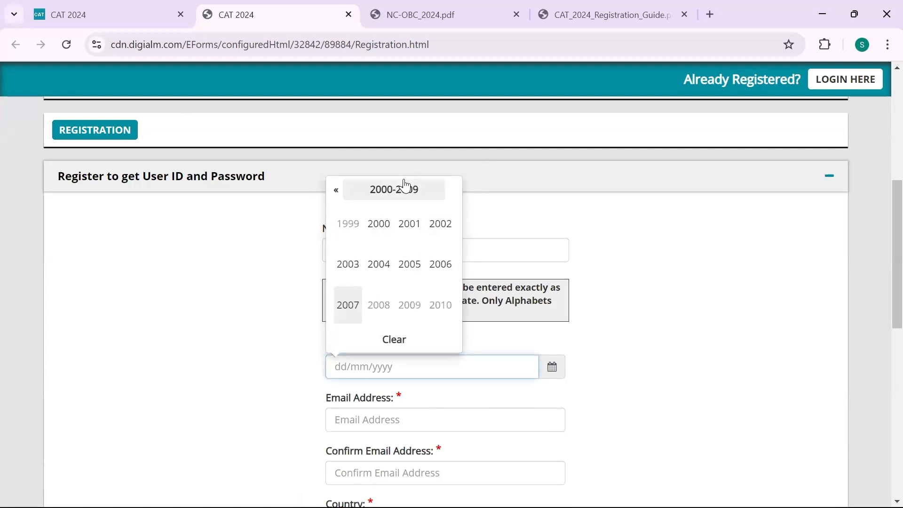
click(378, 228)
click(407, 227)
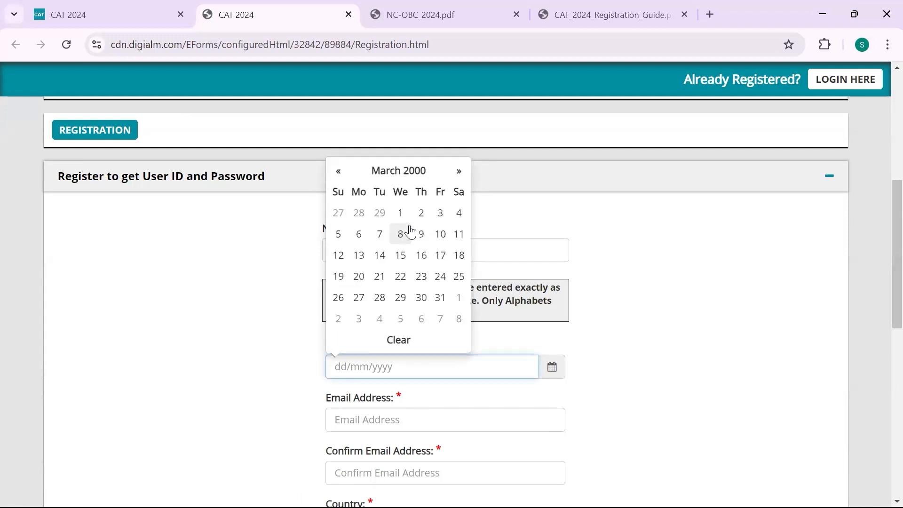
click(400, 214)
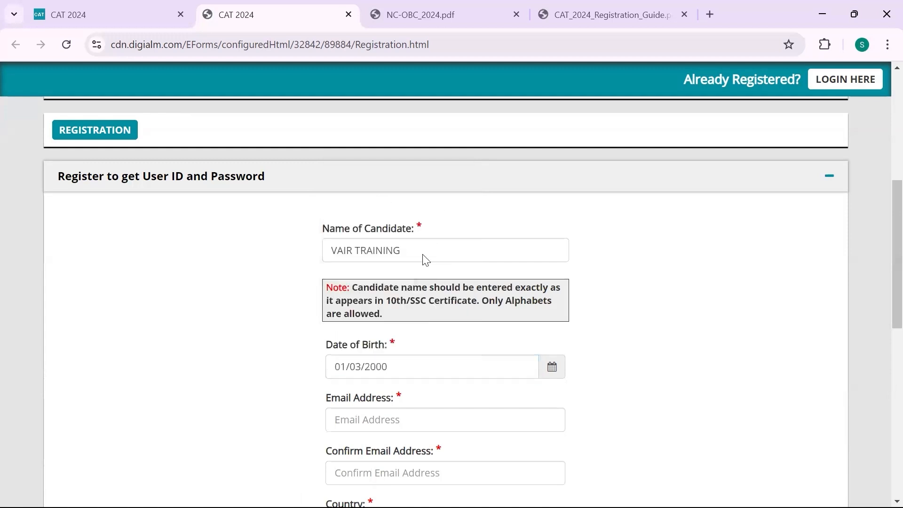
scroll(440, 356, down, 2)
Enter the candidate's e-mail address and confirm it
click(426, 347)
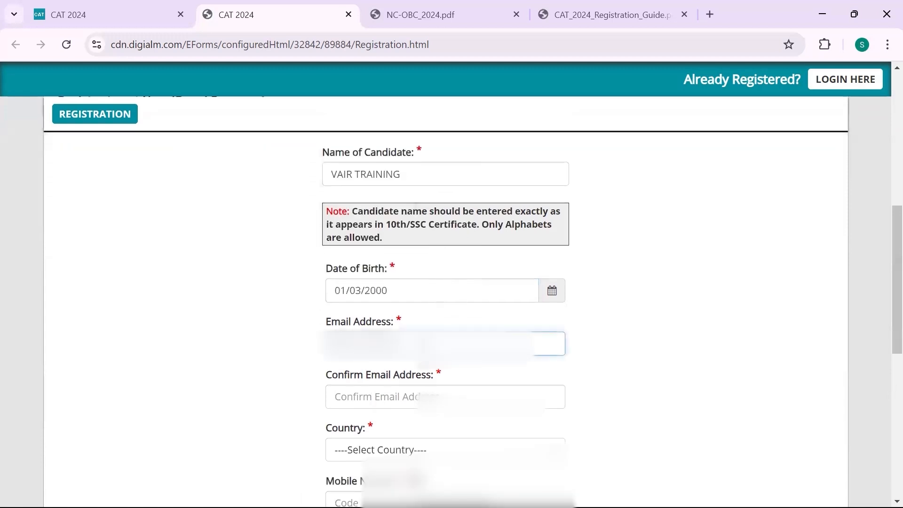
text(vai)
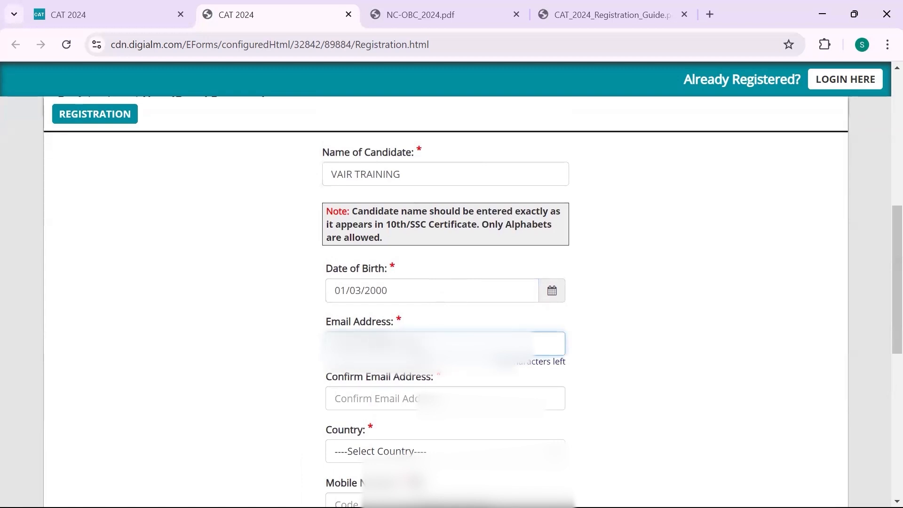
click(419, 394)
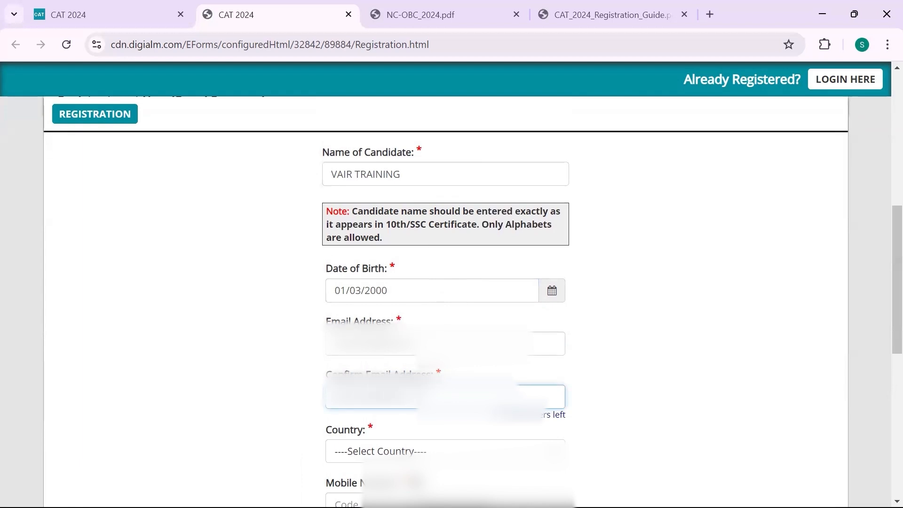
scroll(419, 396, down, 2)
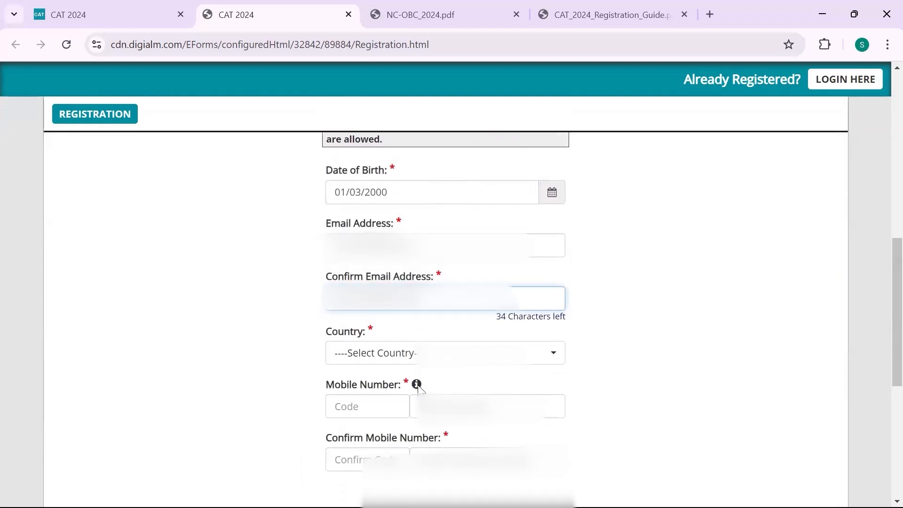
Choose India as the country, then enter and confirm the mobile number
click(412, 351)
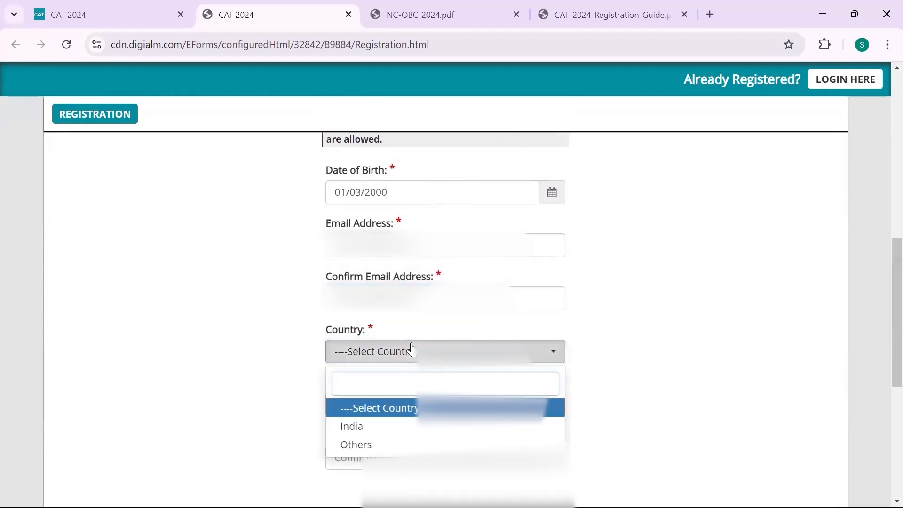
click(376, 426)
scroll(382, 428, down, 1)
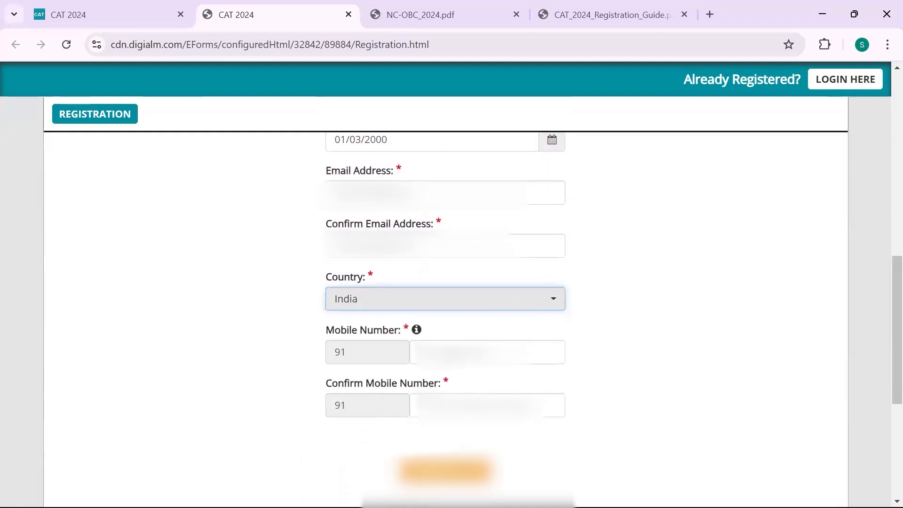
click(437, 352)
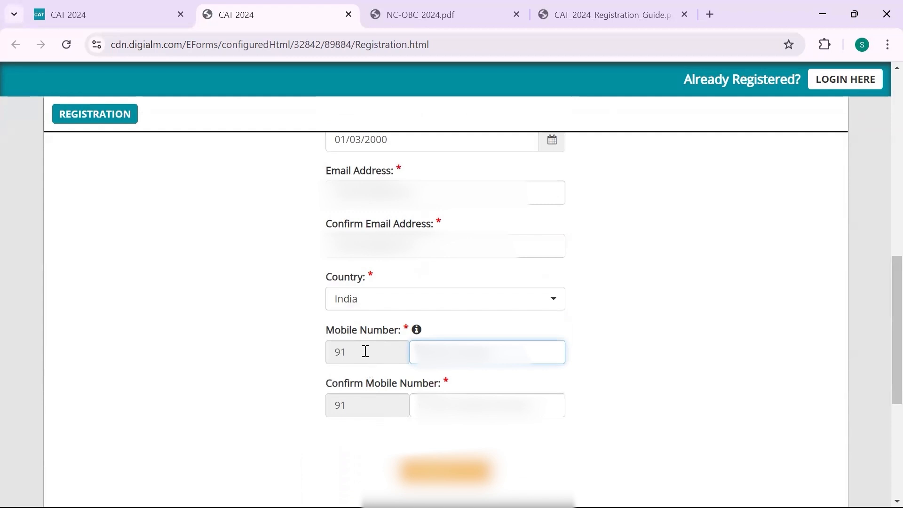
text(9)
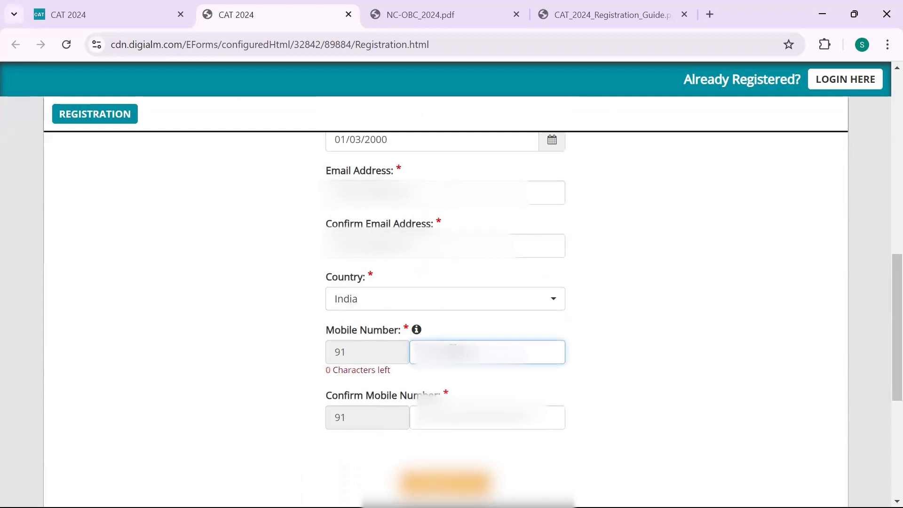
click(456, 425)
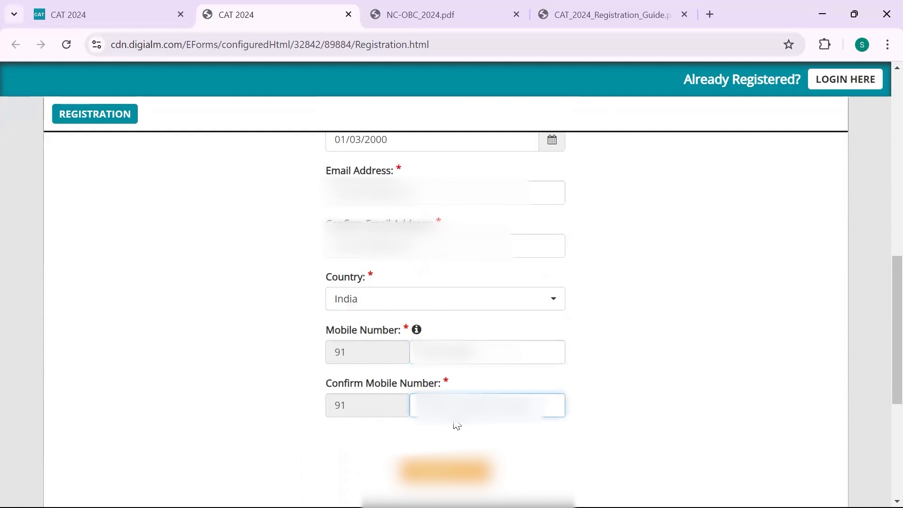
text(9876543)
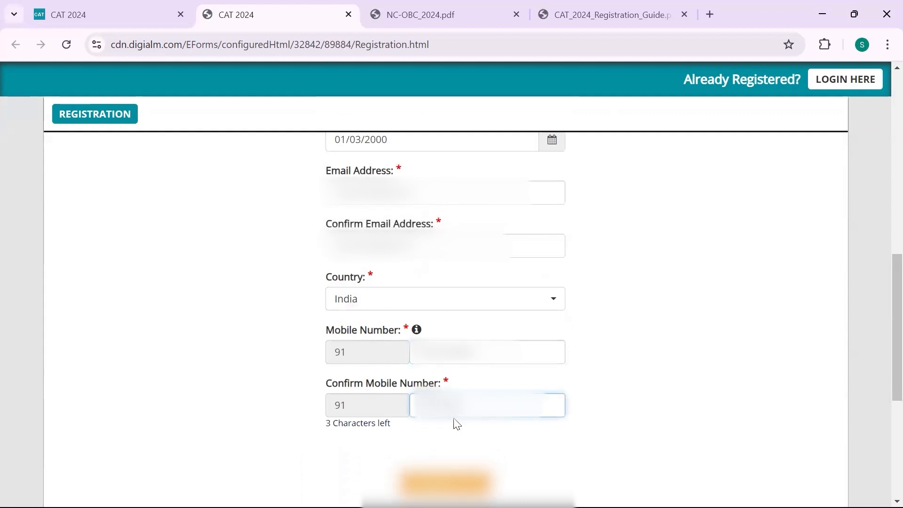
text(2)
scroll(454, 423, down, 3)
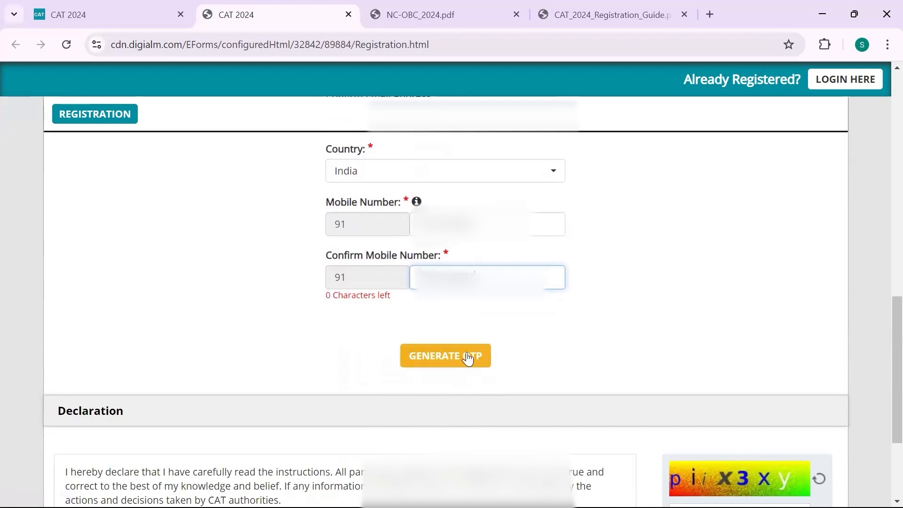
Tick the I Agree declaration and begin typing the captcha text
scroll(469, 356, down, 3)
scroll(467, 352, up, 2)
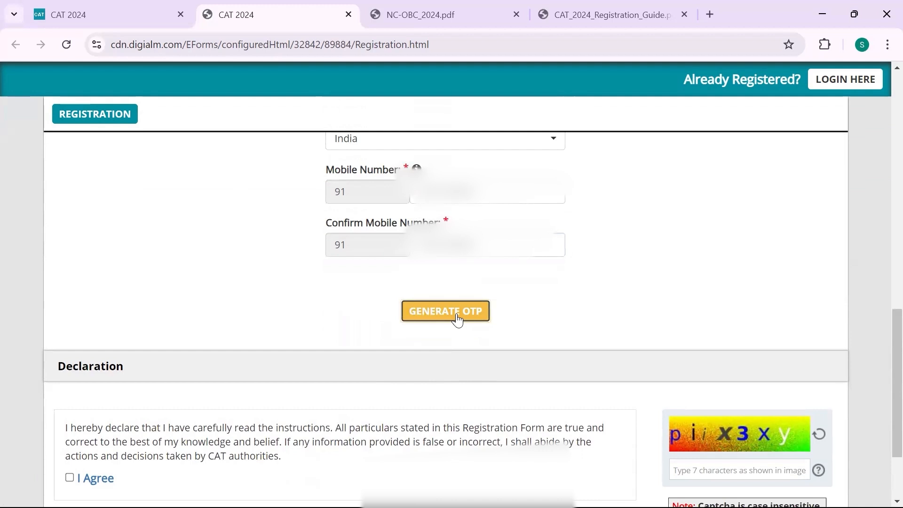
scroll(186, 356, down, 2)
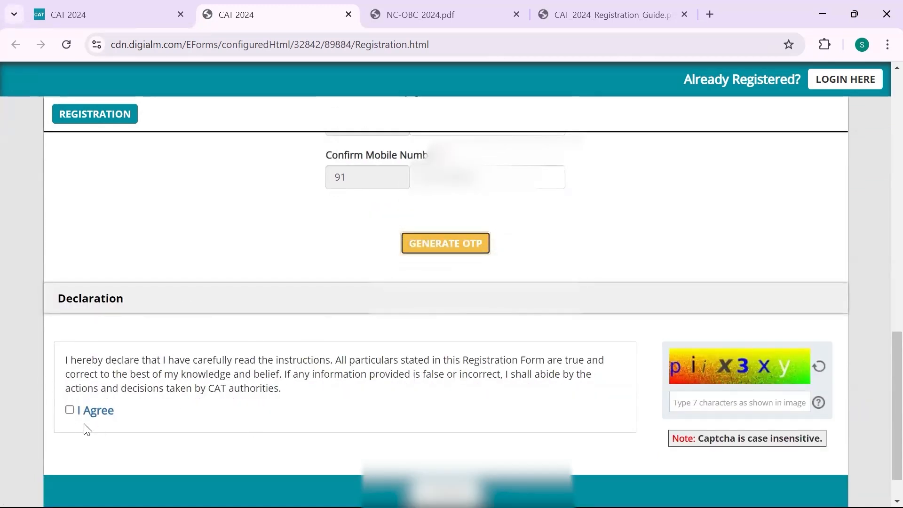
click(68, 411)
scroll(500, 397, down, 1)
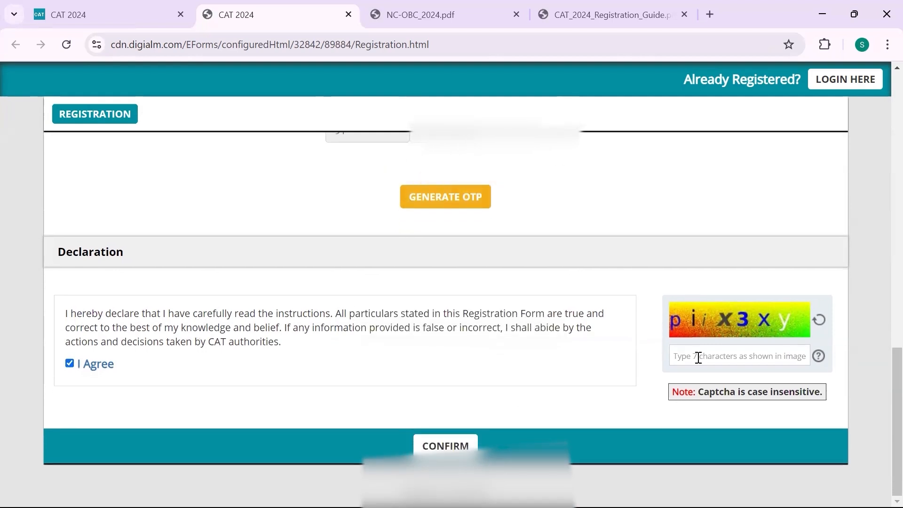
text(piix3xy)
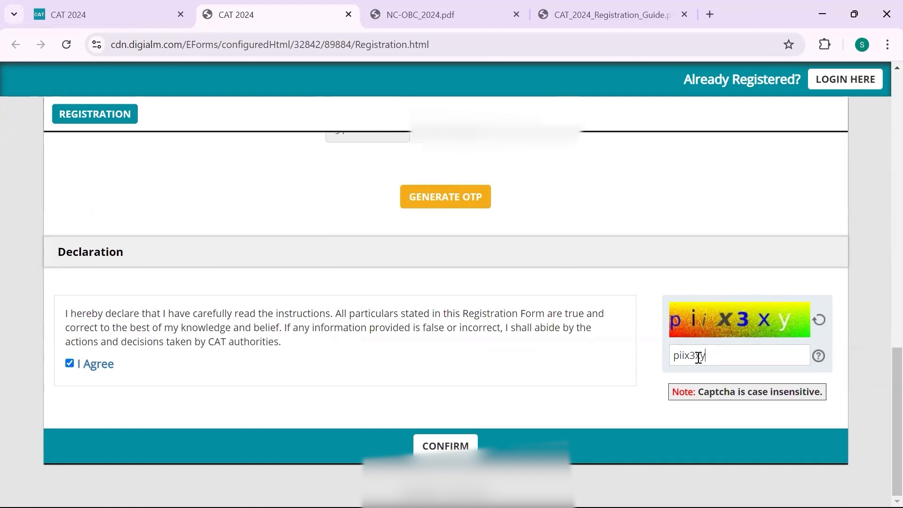
Confirm the registration details, then tick the name, date of birth, country, email and mobile checkboxes
click(461, 446)
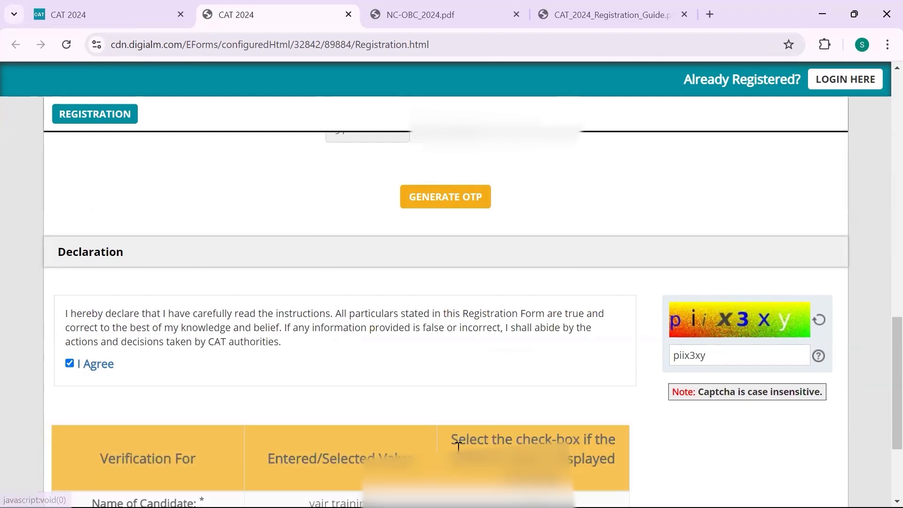
scroll(463, 454, down, 3)
scroll(452, 282, down, 1)
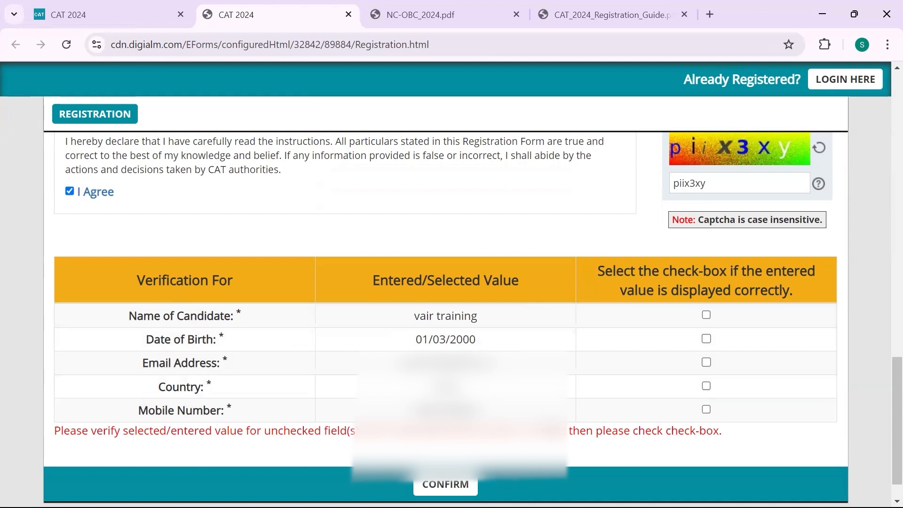
click(706, 315)
click(707, 335)
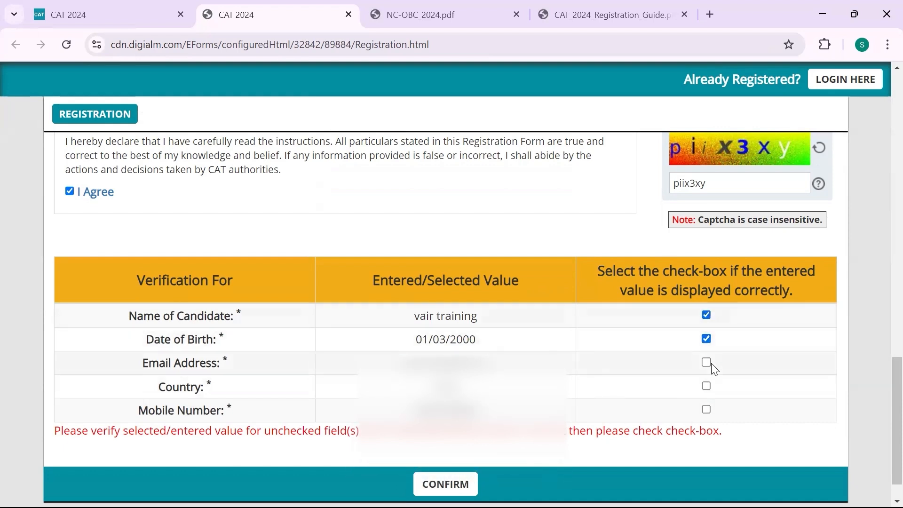
click(706, 386)
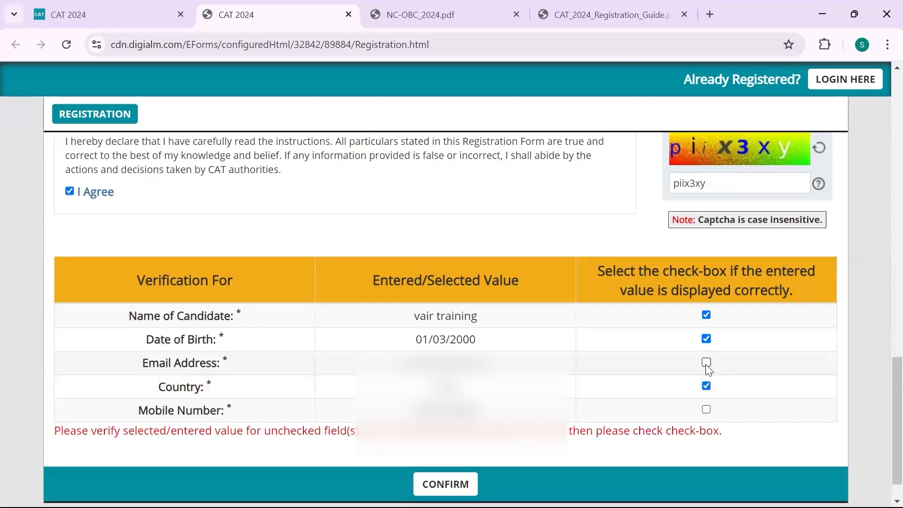
click(706, 362)
click(706, 410)
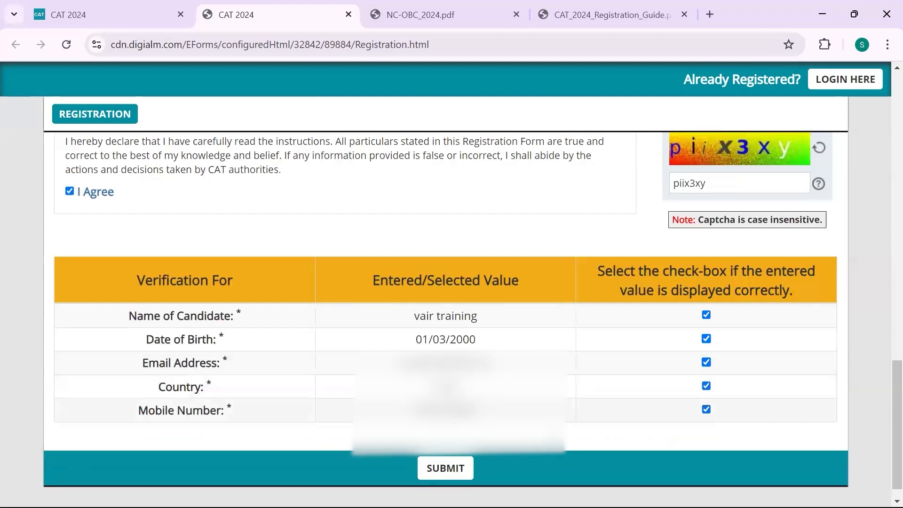
Submit the verified details and dismiss the 'Please validate OTP' alert
click(447, 475)
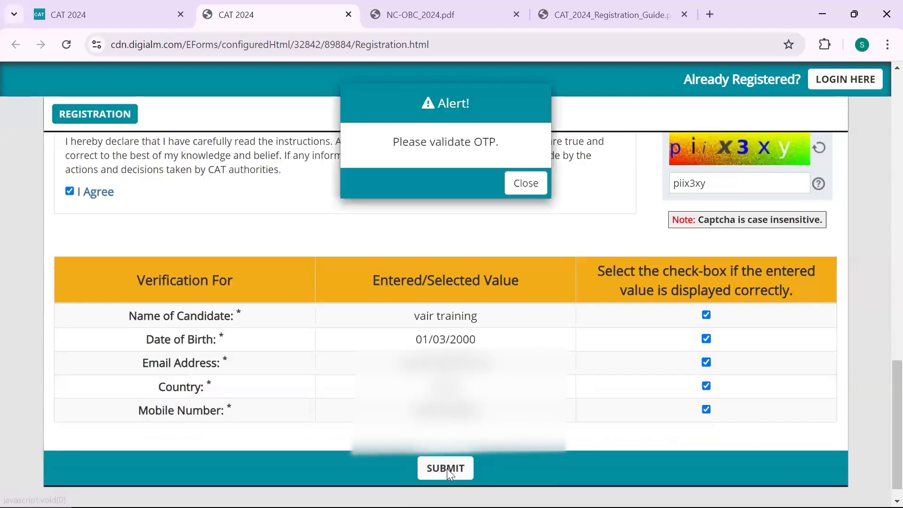
click(522, 182)
scroll(482, 348, up, 12)
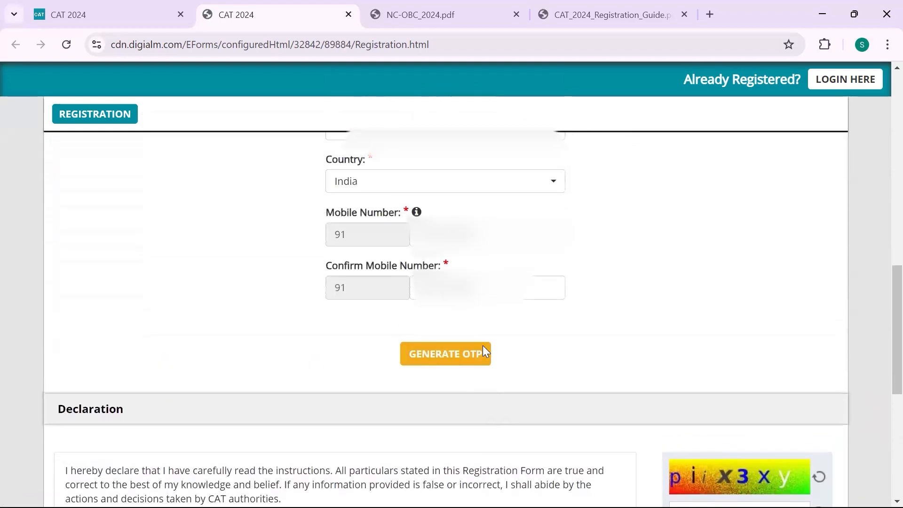
Generate OTPs for mobile and email by passing the captcha check, then acknowledge the sent alert
scroll(483, 346, down, 8)
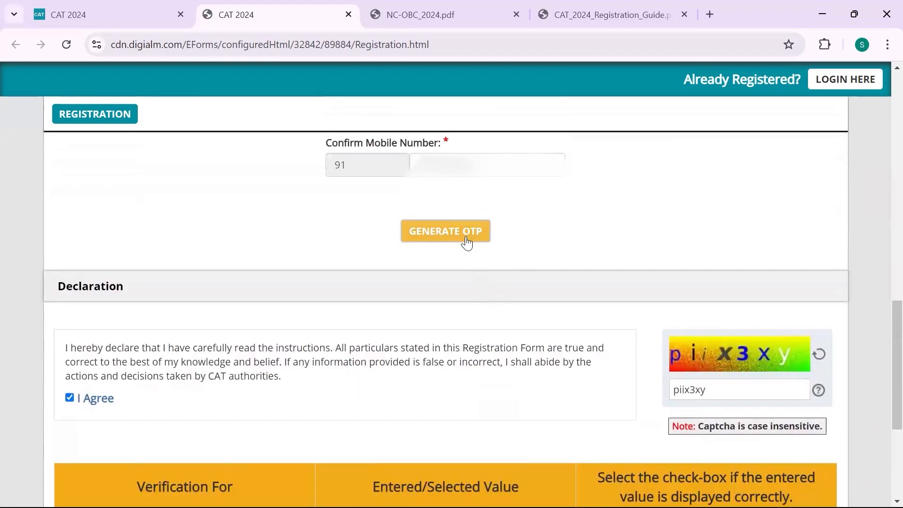
click(463, 240)
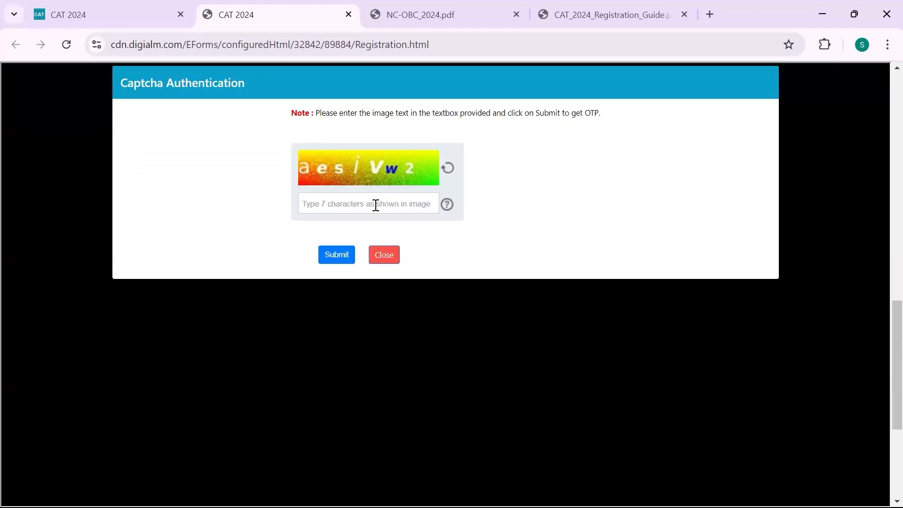
click(371, 205)
text(aesi)
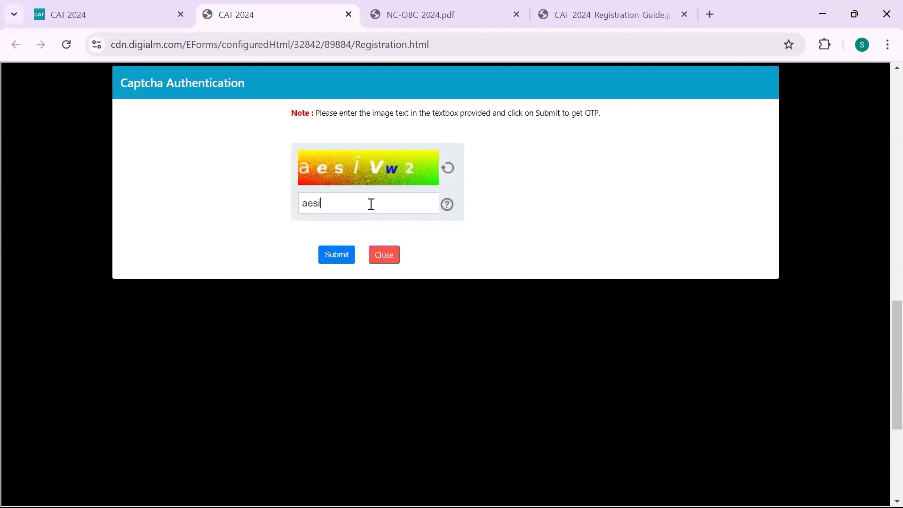
text(vw2)
click(346, 260)
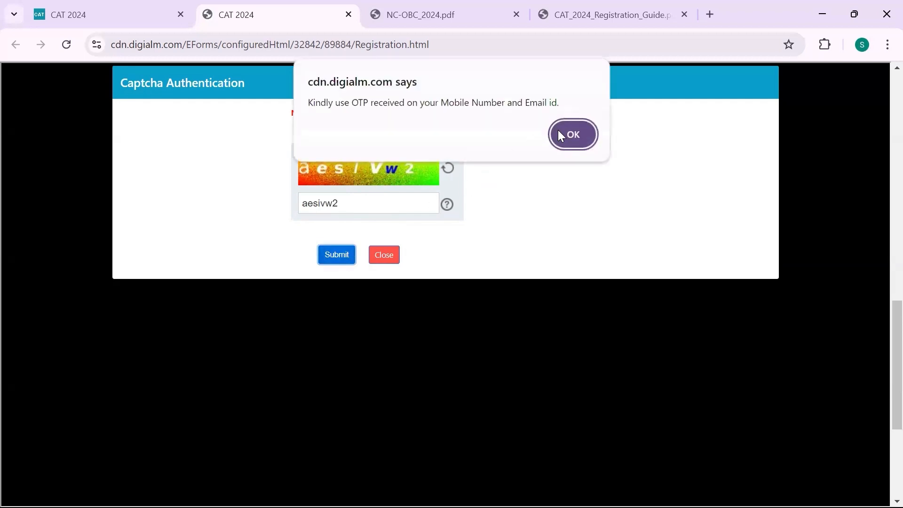
click(570, 135)
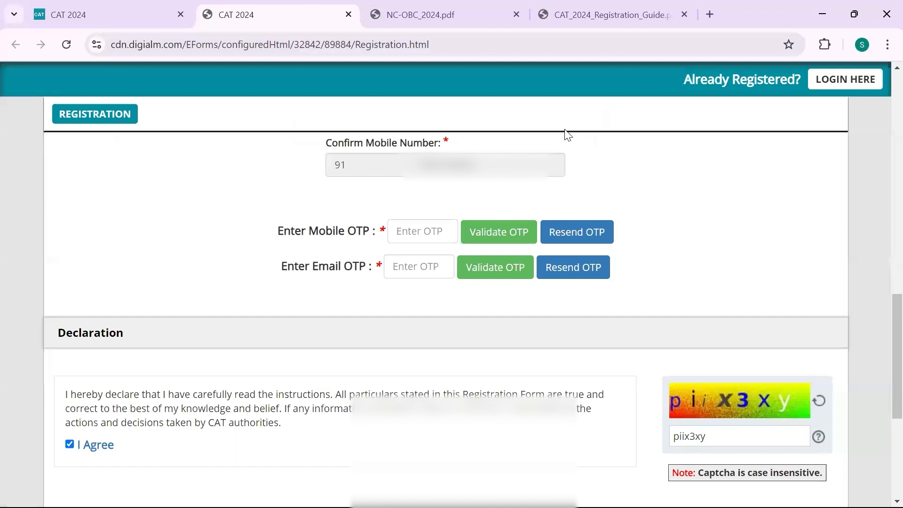
Enter the mobile and email OTPs, validate each one, and acknowledge both success alerts
click(433, 234)
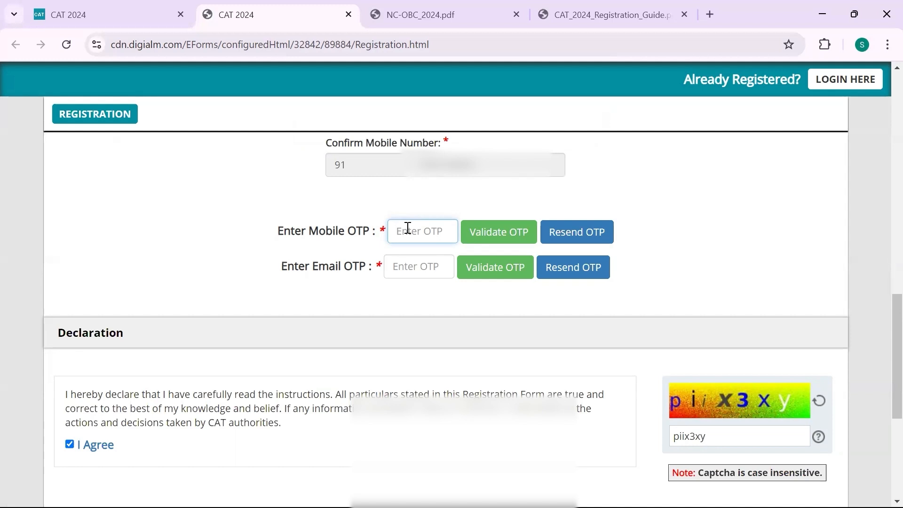
text(••••••)
click(425, 263)
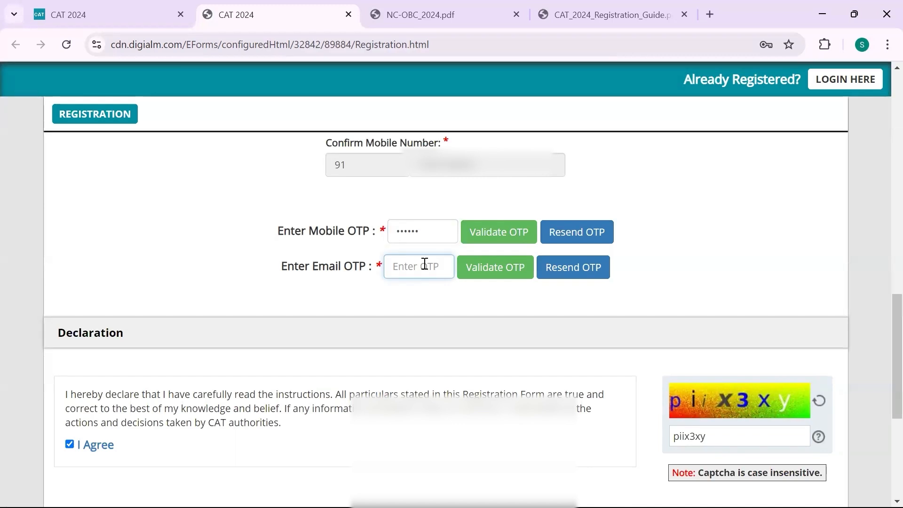
text(••••••)
click(494, 239)
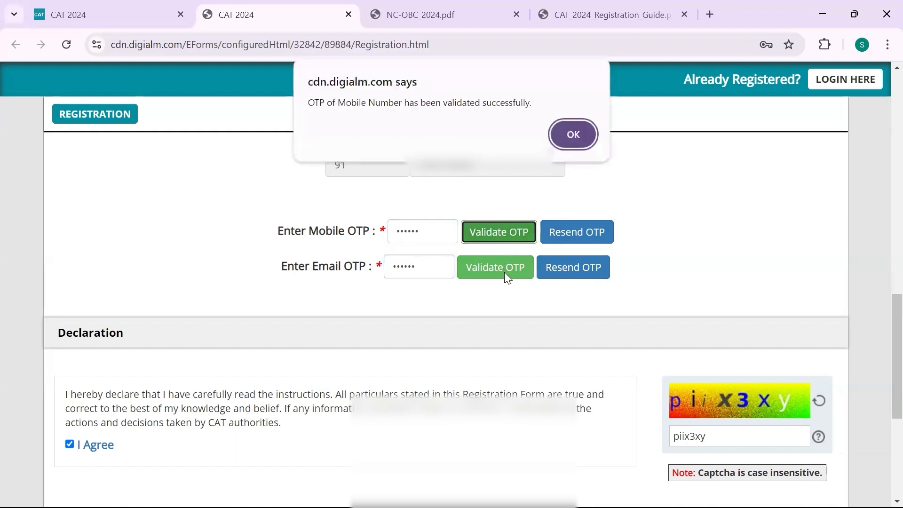
click(566, 137)
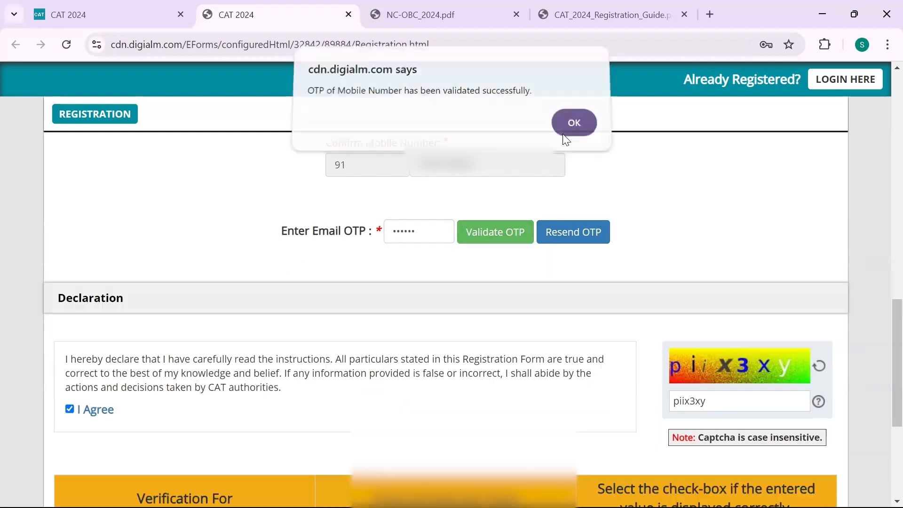
click(487, 242)
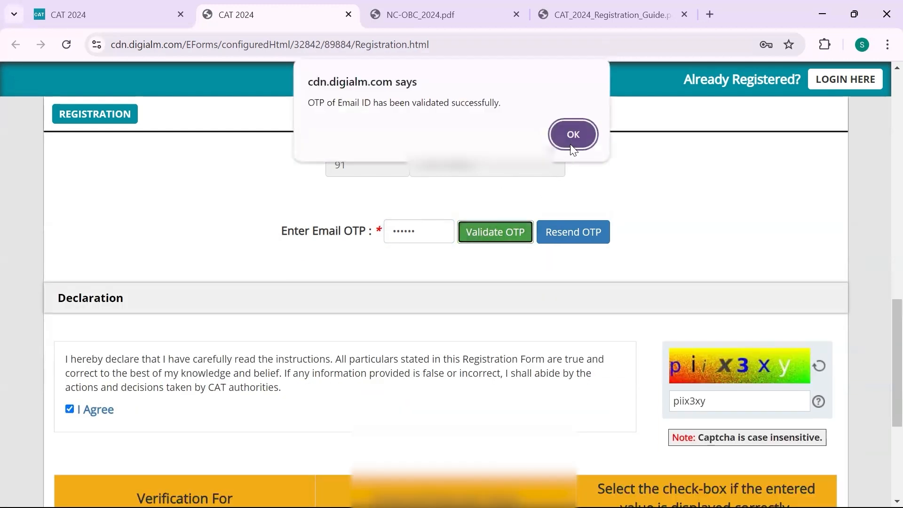
click(570, 142)
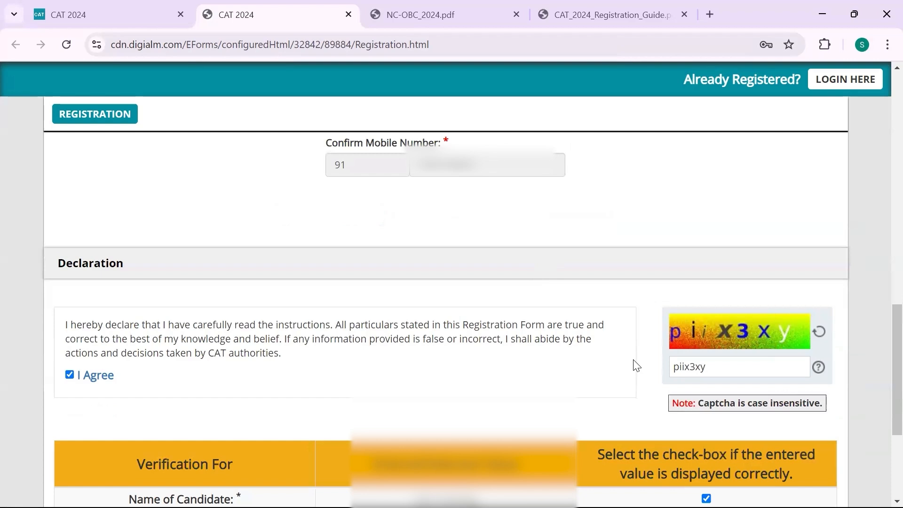
Submit the registration form and close the Registration Successful popup to reach Applicant Details
scroll(635, 365, down, 4)
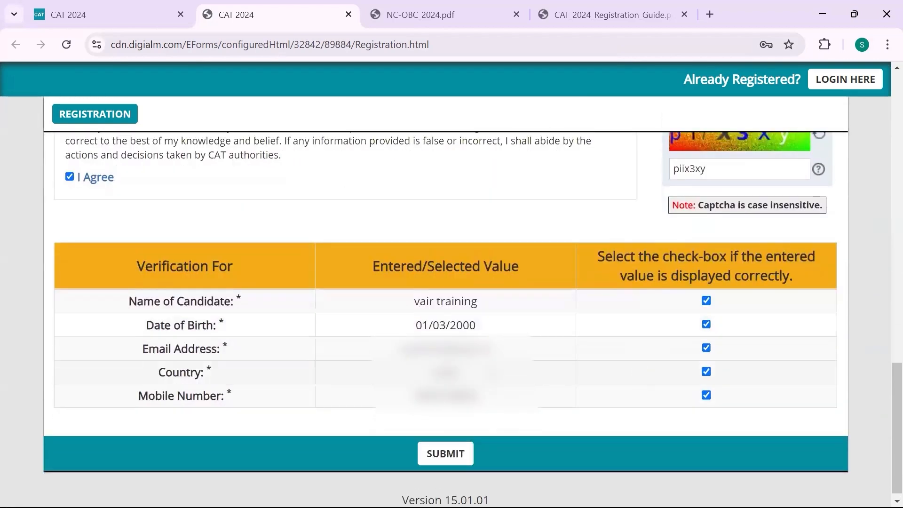
scroll(334, 270, up, 2)
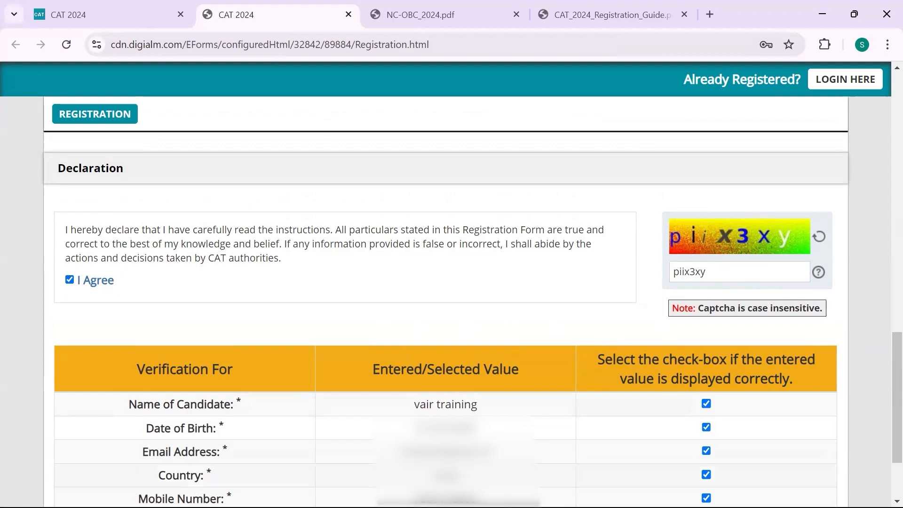
scroll(649, 292, down, 2)
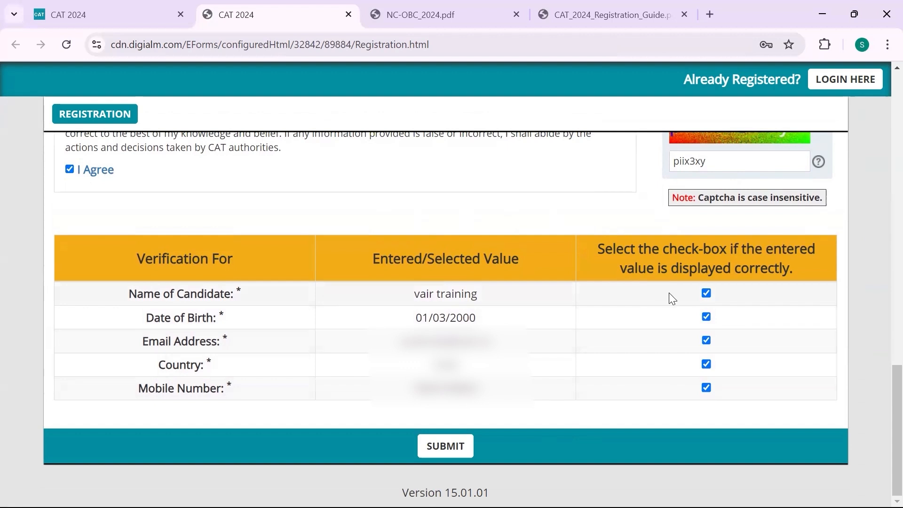
click(445, 446)
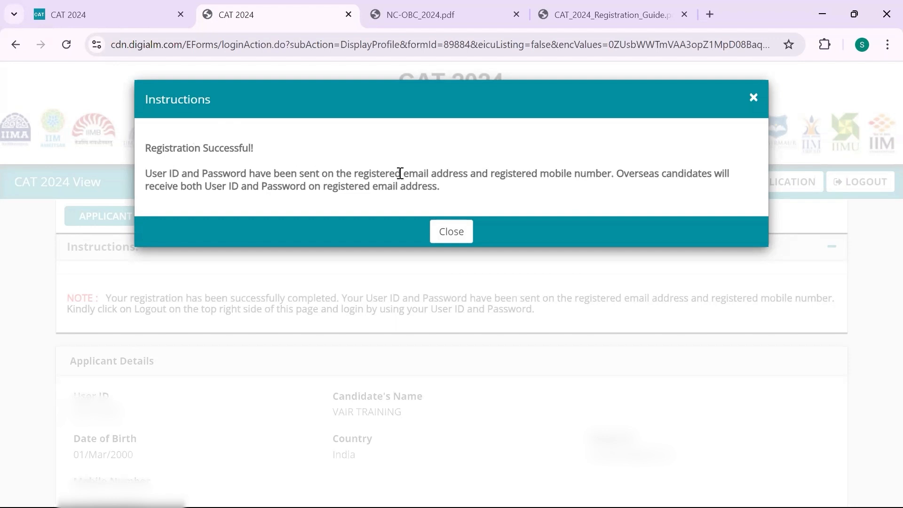
click(451, 231)
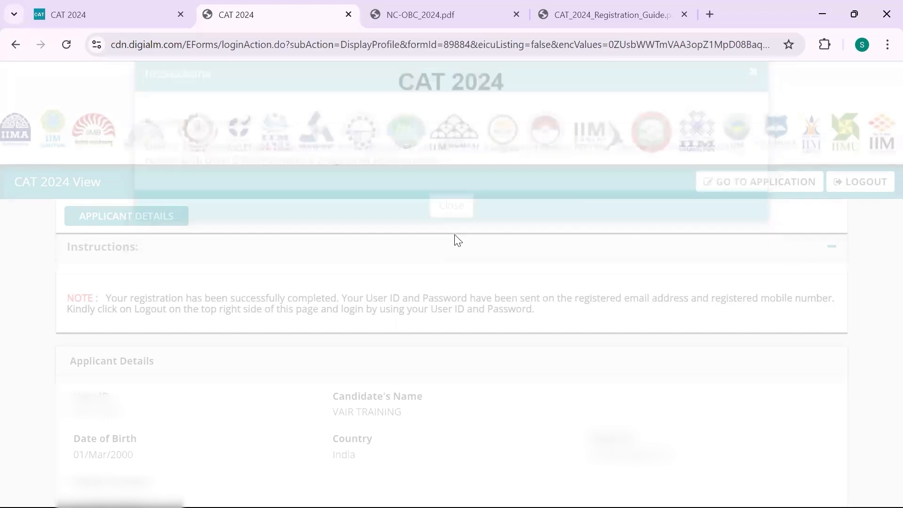
scroll(455, 235, down, 1)
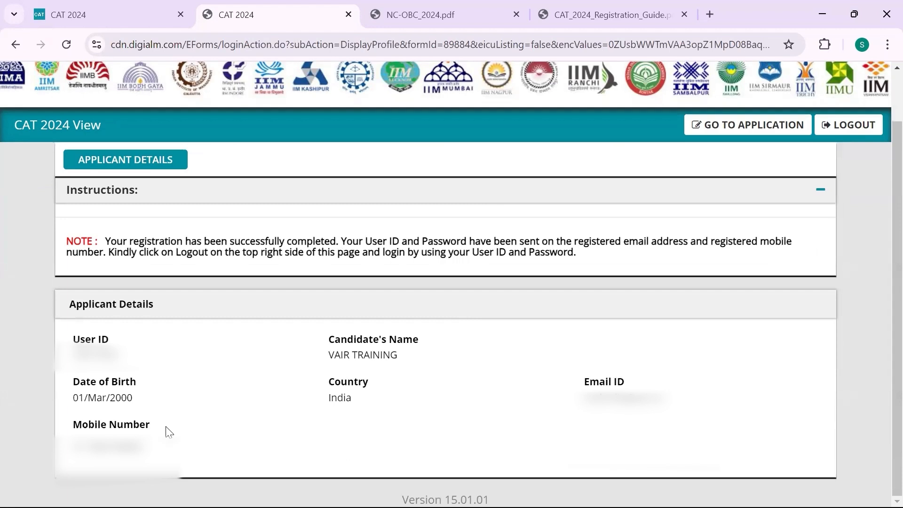
Open the CAT 2024 application form for editing from the Applicant Details page
scroll(692, 388, up, 1)
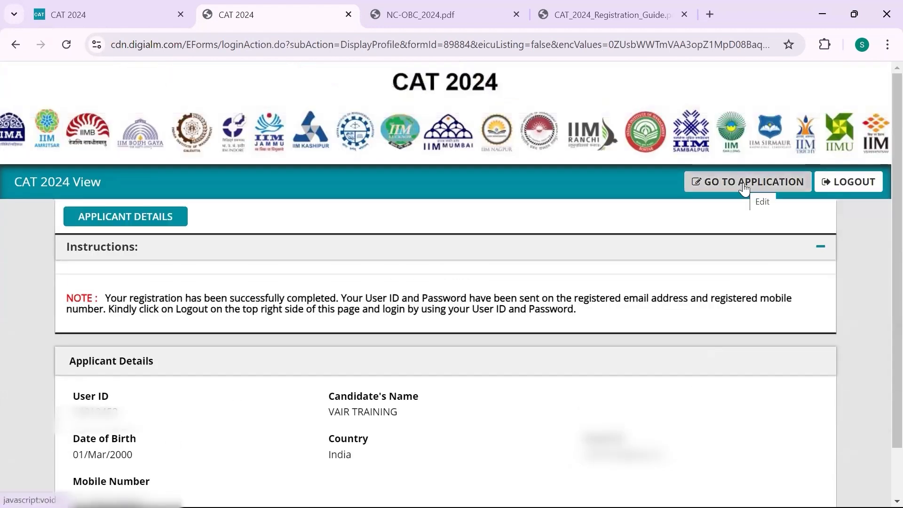
click(726, 189)
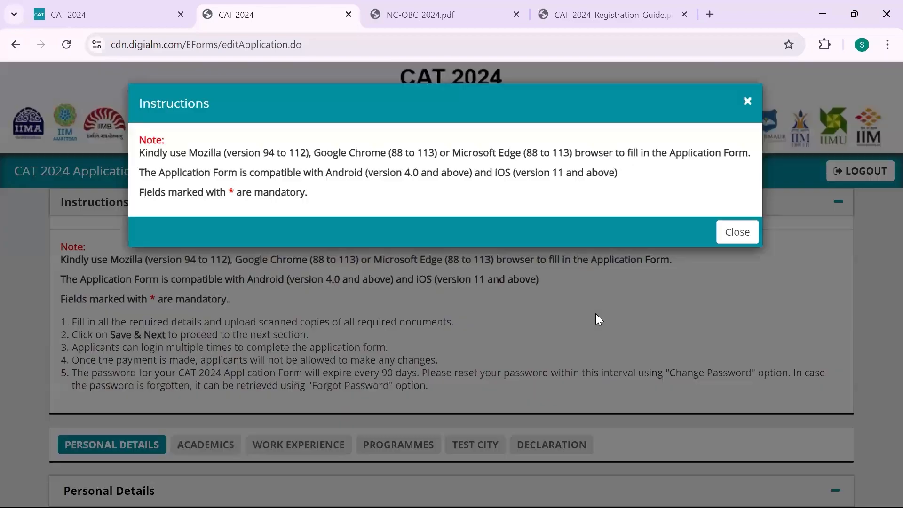
Close the Instructions pop-up and scroll through the Personal Details section
click(748, 233)
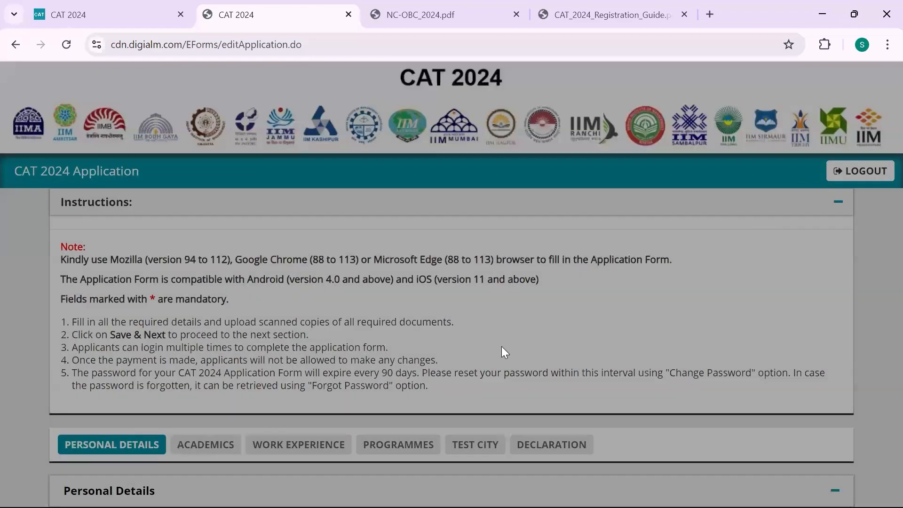
scroll(502, 353, down, 3)
scroll(502, 352, down, 3)
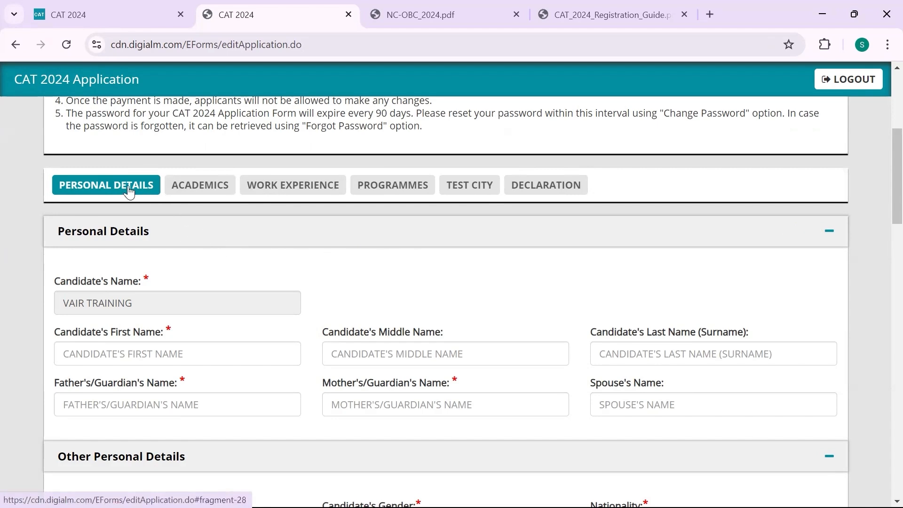
scroll(195, 333, down, 3)
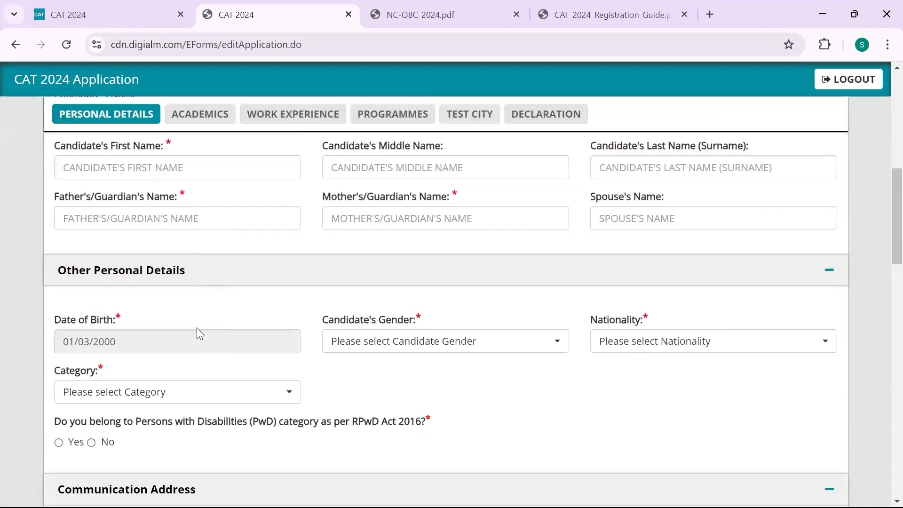
scroll(196, 332, up, 3)
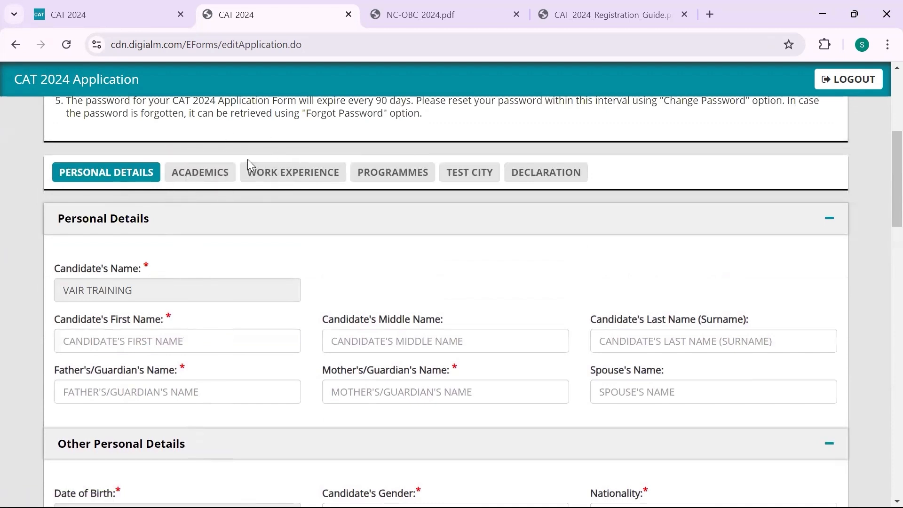
scroll(156, 323, down, 5)
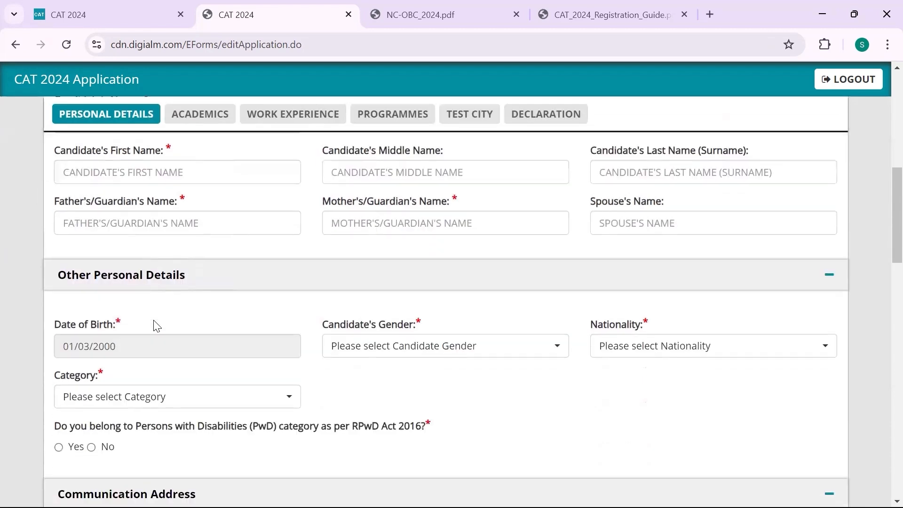
scroll(155, 323, up, 5)
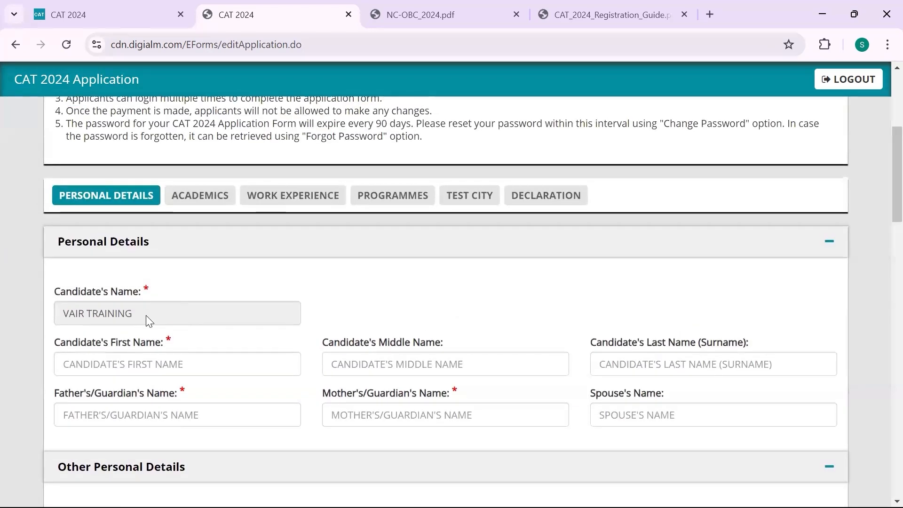
Enter the candidate's first name and surname, leaving the Middle Name field empty
click(140, 371)
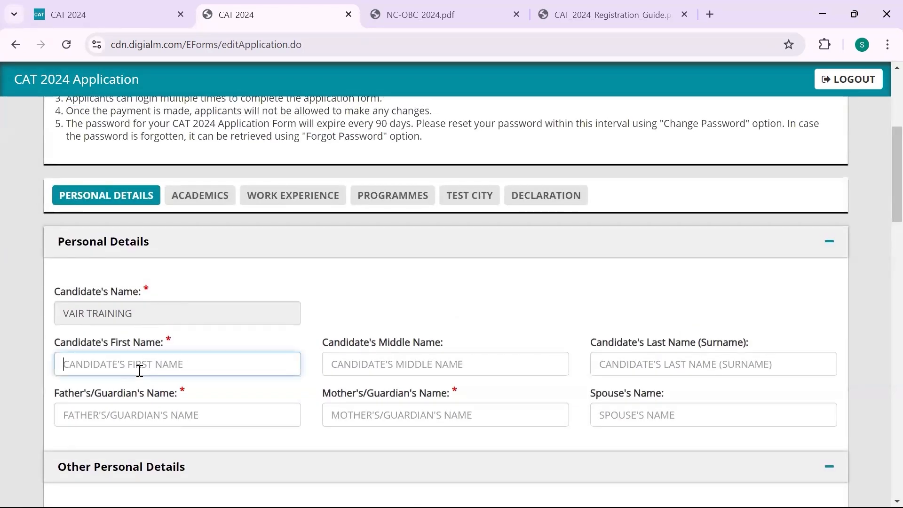
text(VAIR)
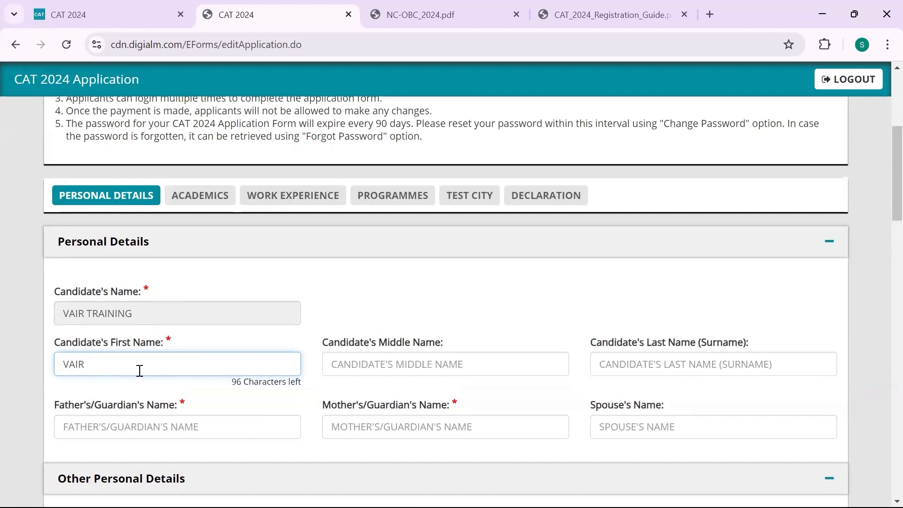
key(Tab)
text(TRA)
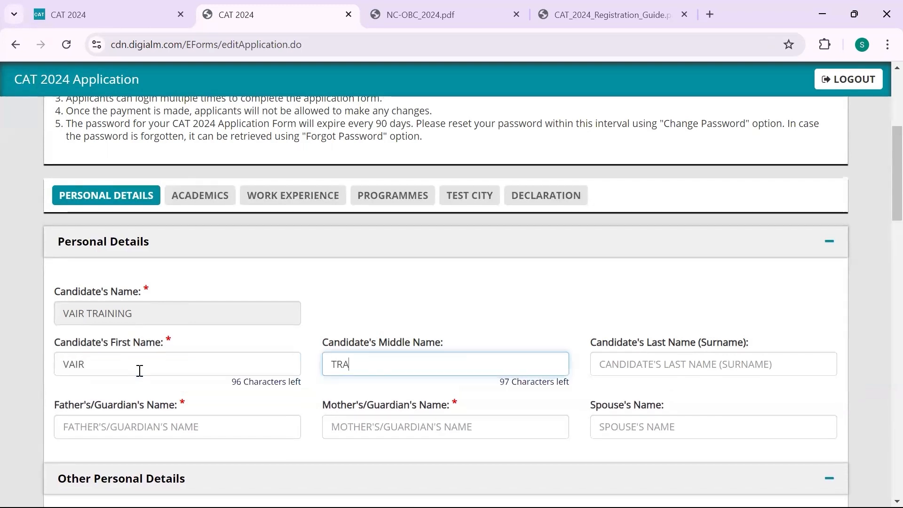
text(INING)
key(BackSpace)
key(BackSpace)
key(BackSpace)
key(BackSpace)
key(BackSpace)
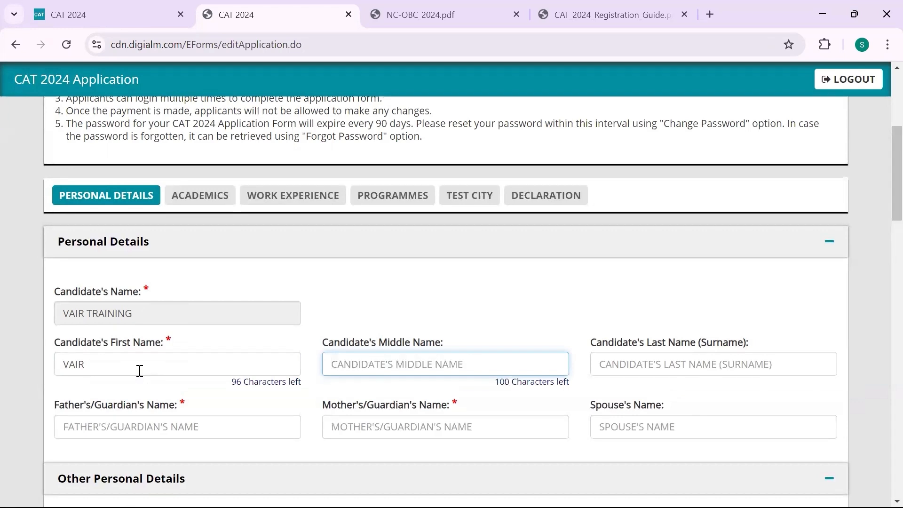
key(Tab)
text(TR)
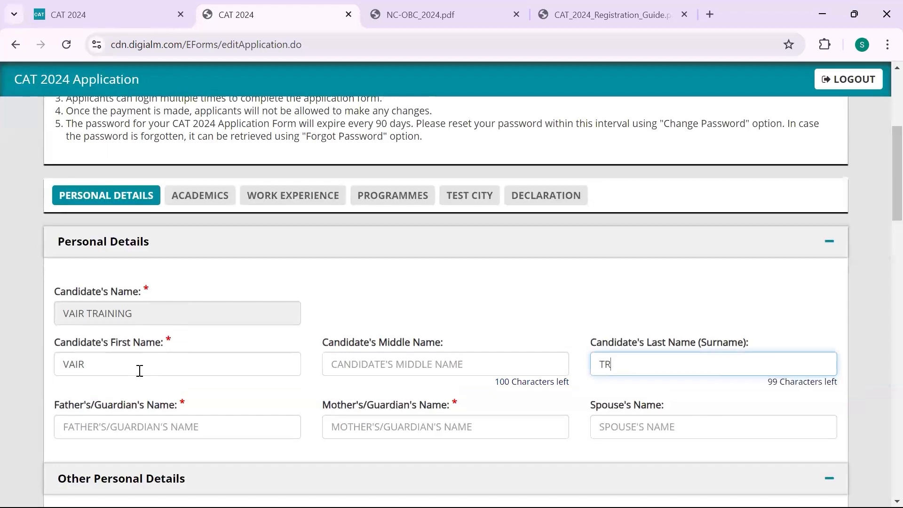
text(AINING)
Fill in the father's/guardian's and mother's/guardian's names
click(130, 425)
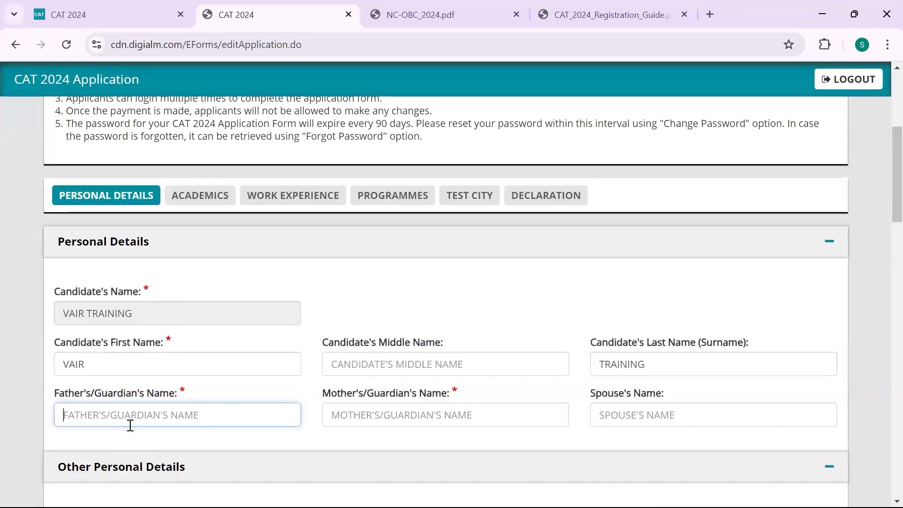
text(VAIR TRAIN)
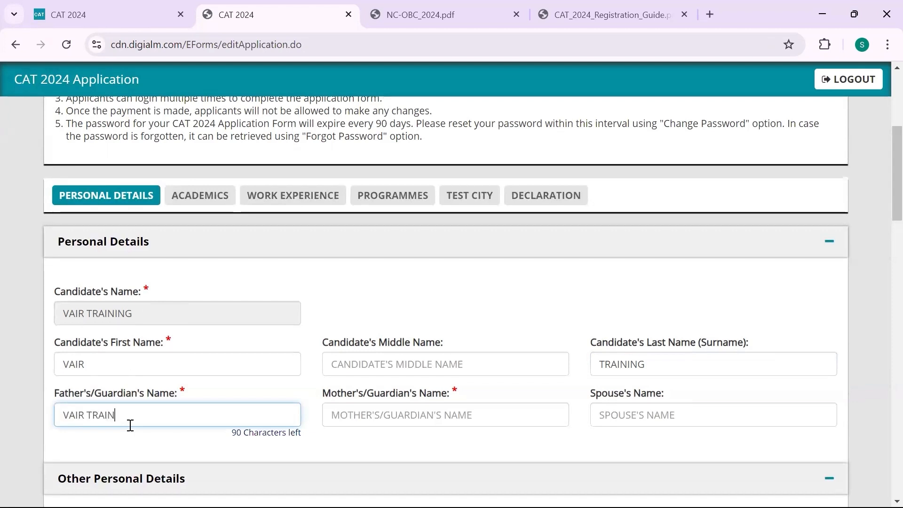
key(Tab)
text(VAIR)
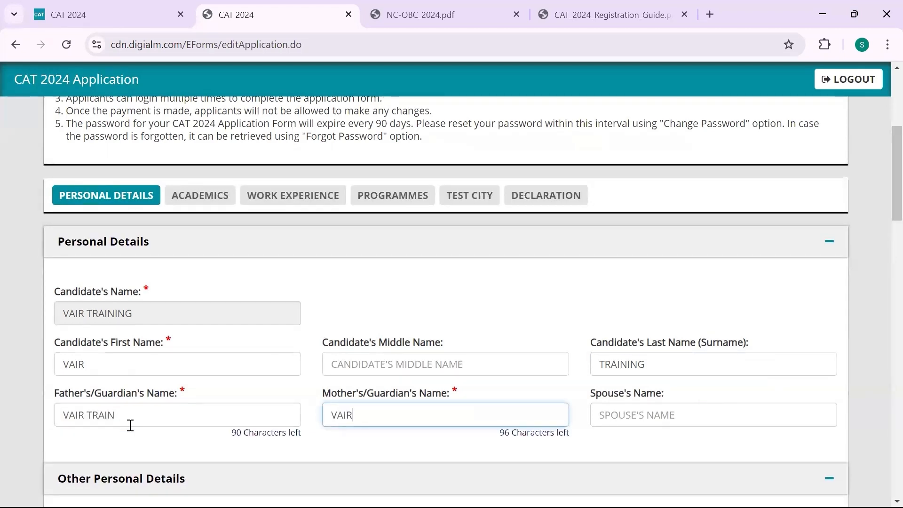
click(630, 409)
scroll(510, 383, down, 5)
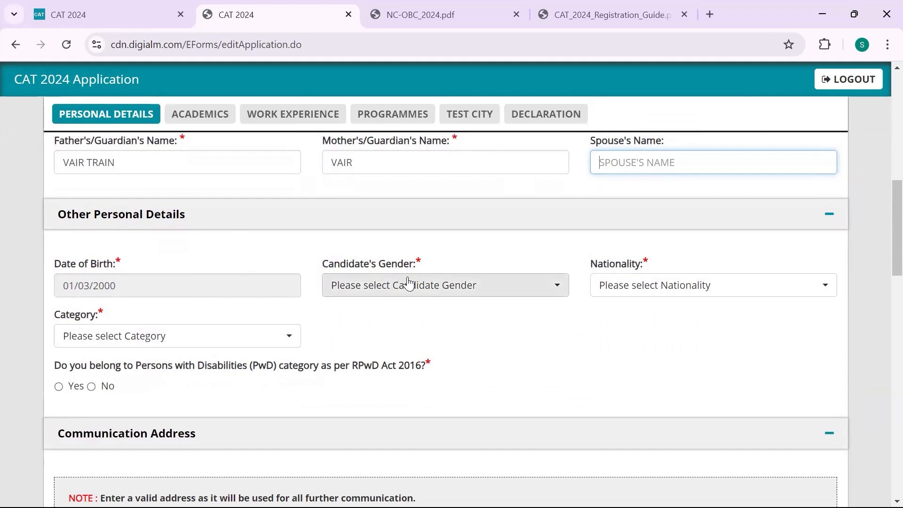
Set Gender to Female and Nationality to Indian
click(415, 290)
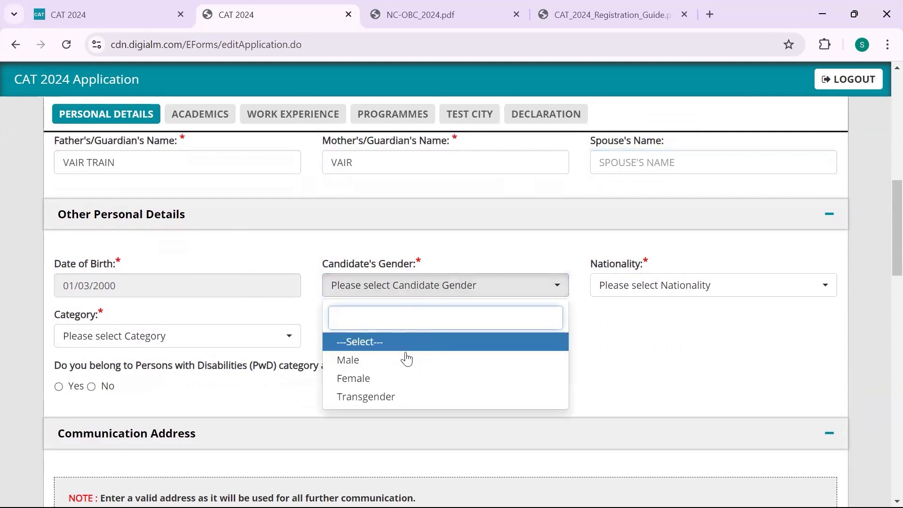
click(404, 382)
click(406, 382)
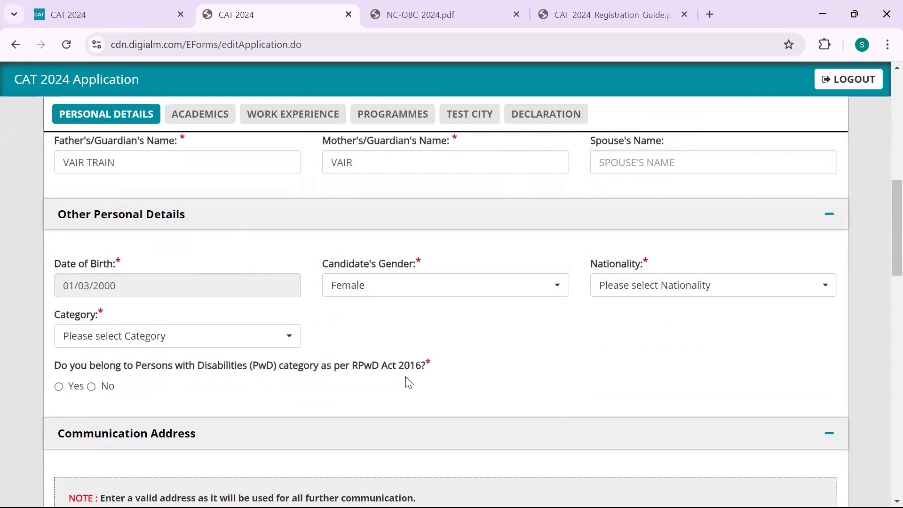
click(685, 285)
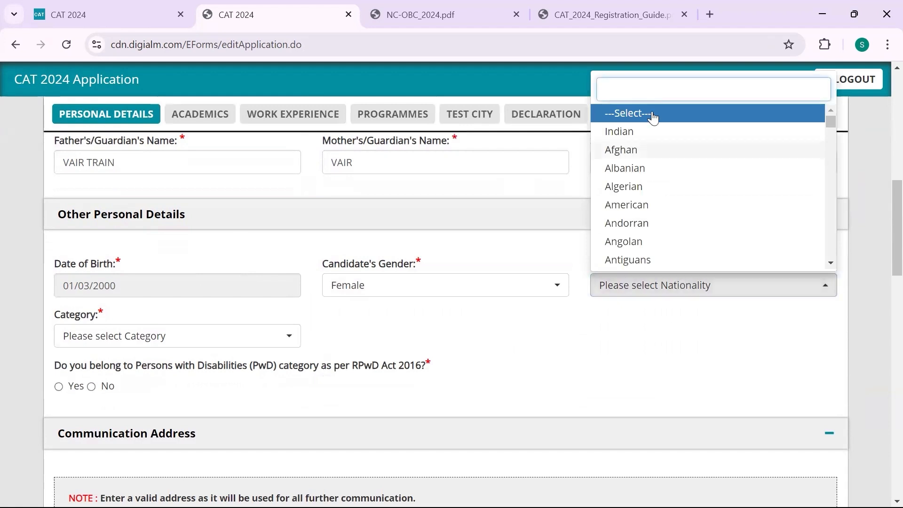
click(641, 134)
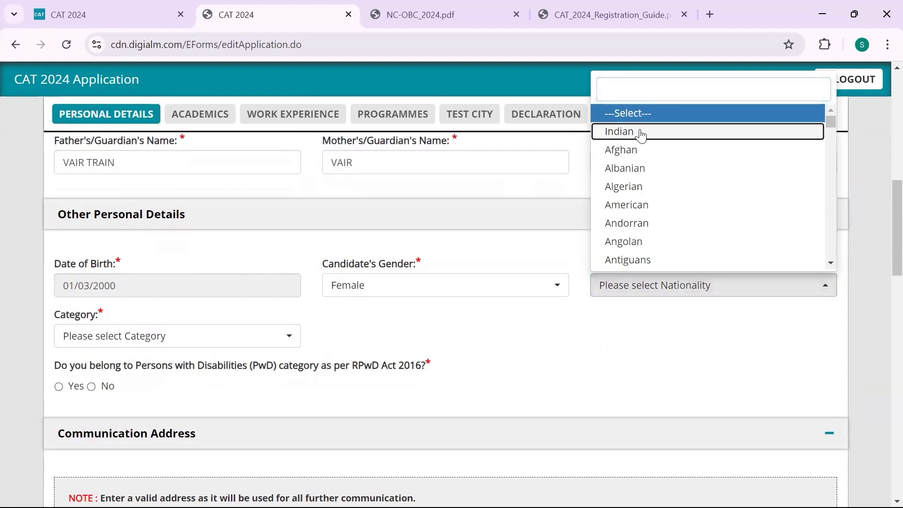
click(631, 137)
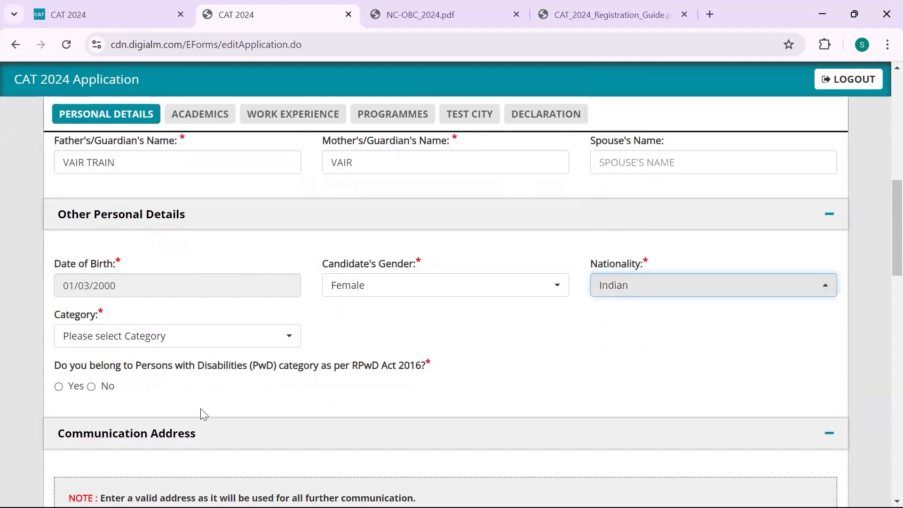
Choose the Category, trying NC-OBC first and finally settling on General
click(241, 343)
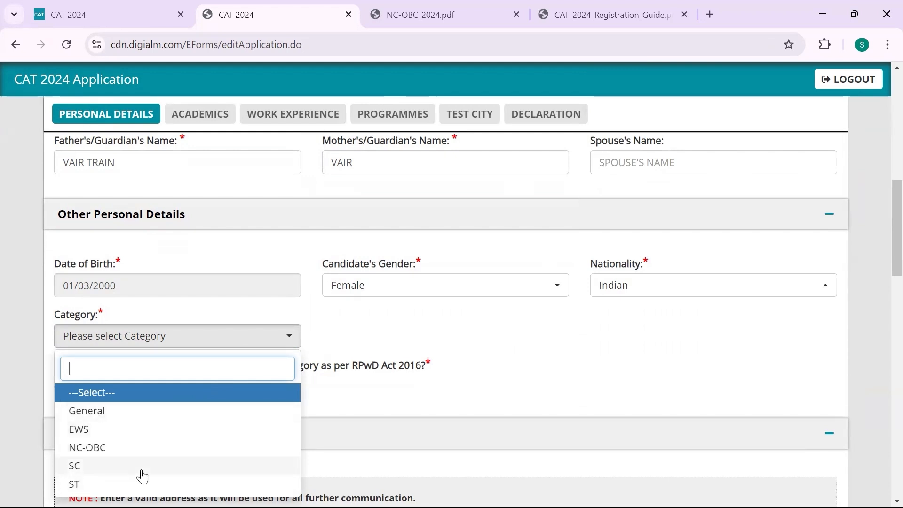
click(129, 453)
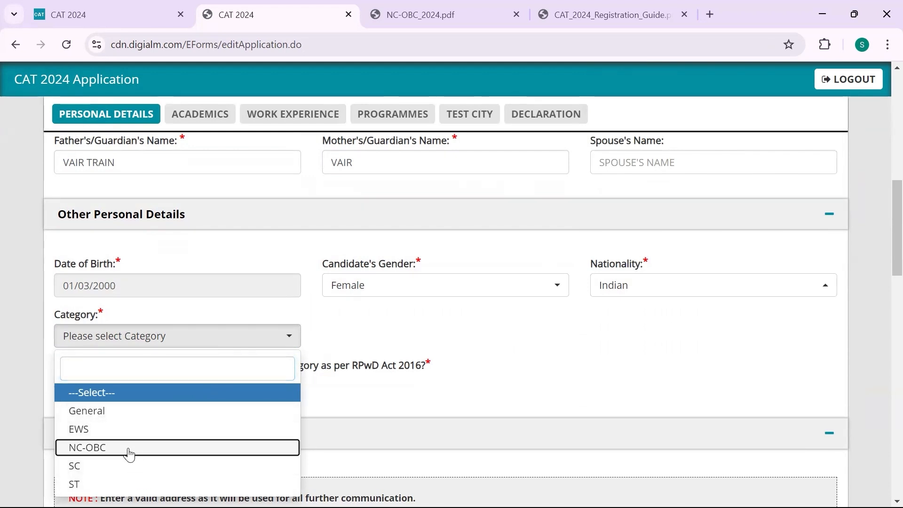
click(130, 454)
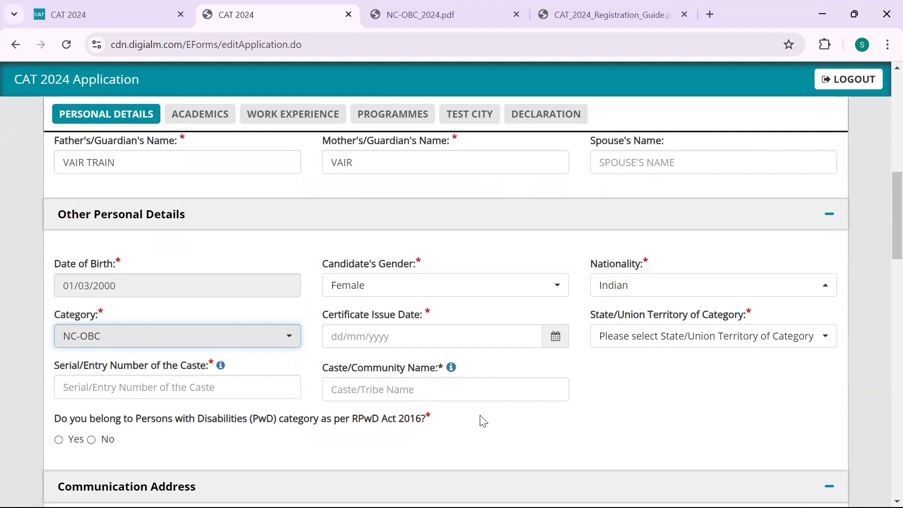
click(272, 340)
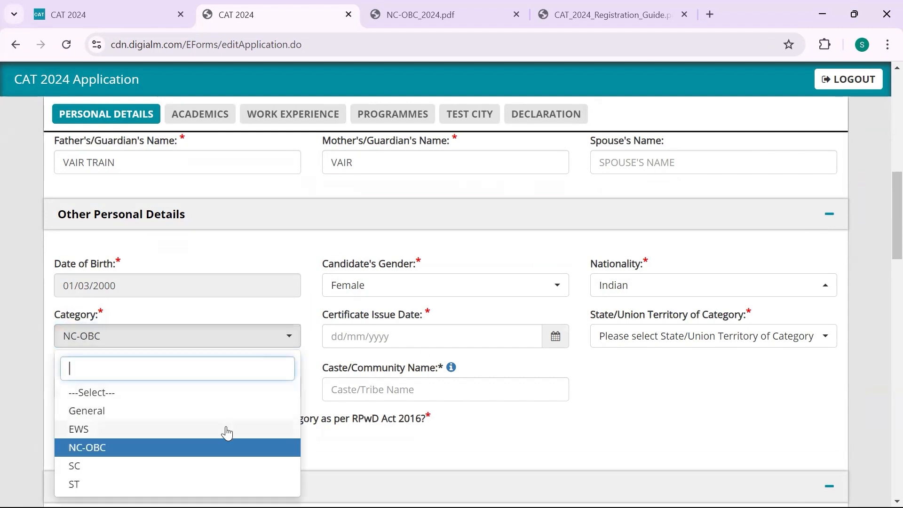
click(289, 346)
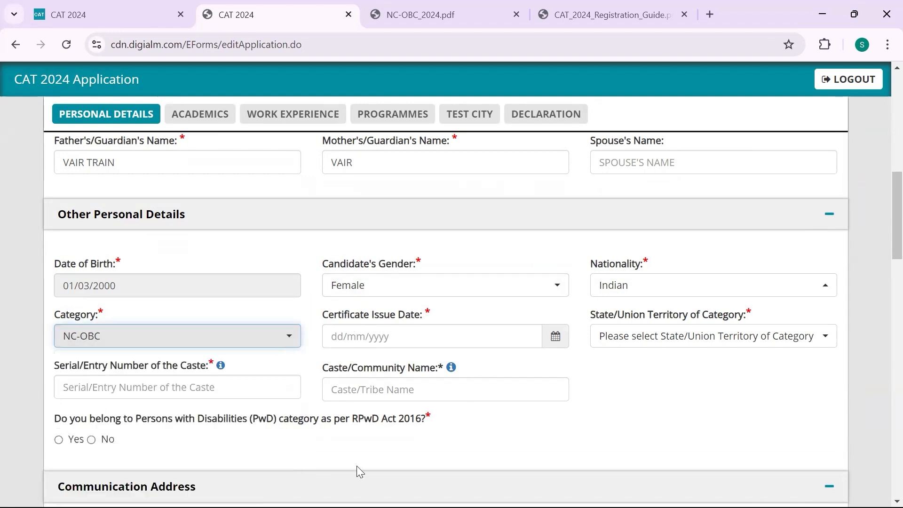
click(282, 332)
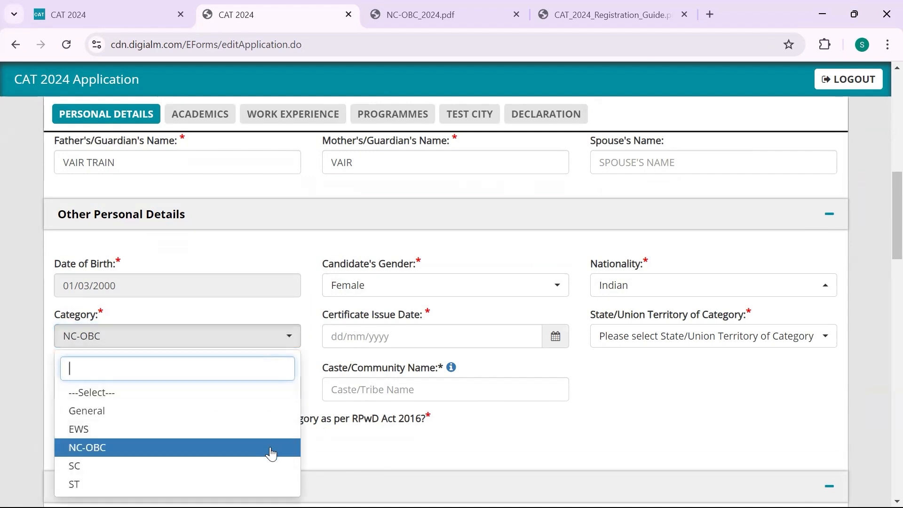
click(487, 445)
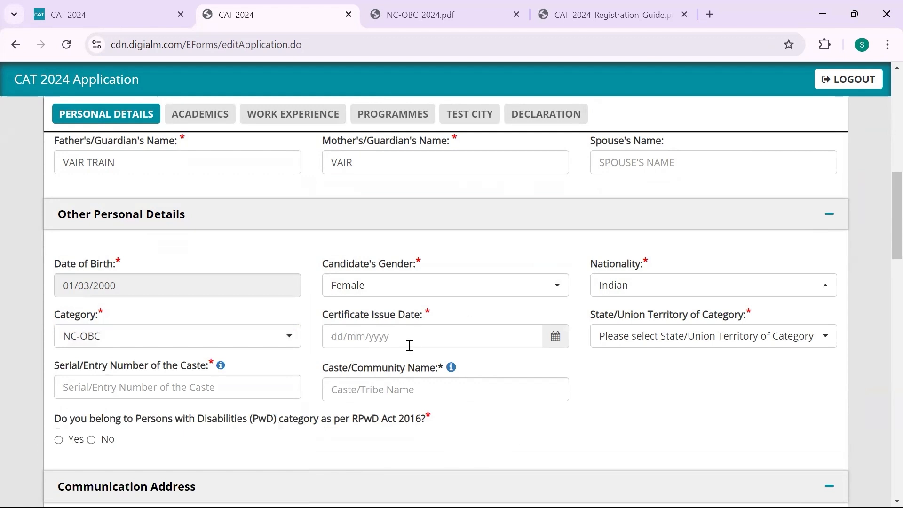
click(281, 342)
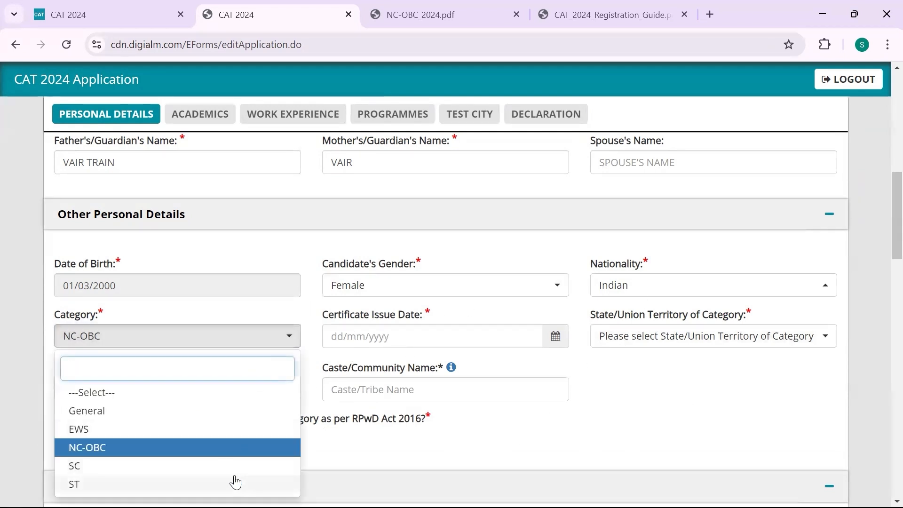
click(611, 359)
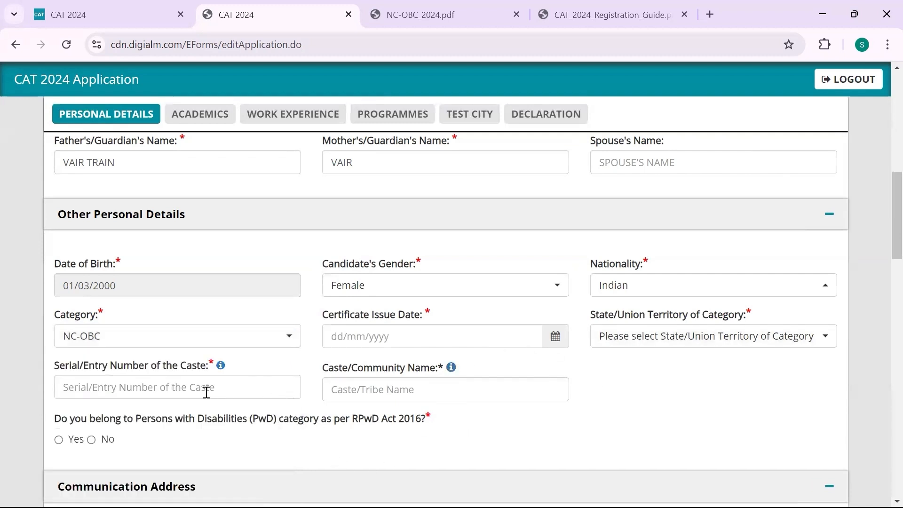
click(277, 338)
click(197, 412)
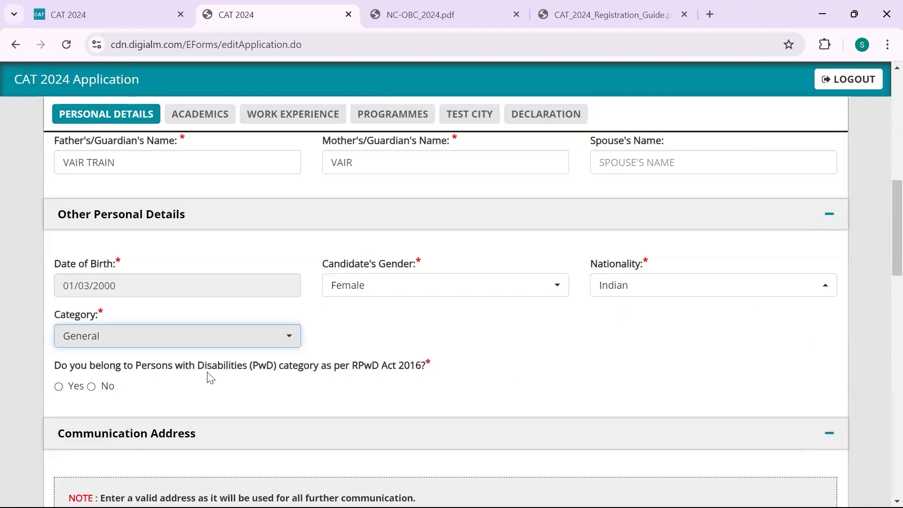
Answer the PwD question Yes, then change it to No
click(60, 389)
click(59, 388)
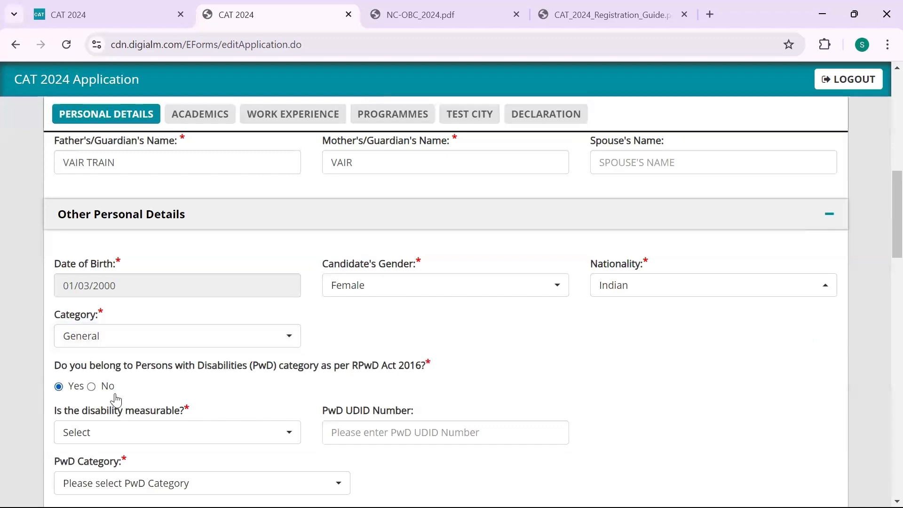
scroll(268, 398, down, 3)
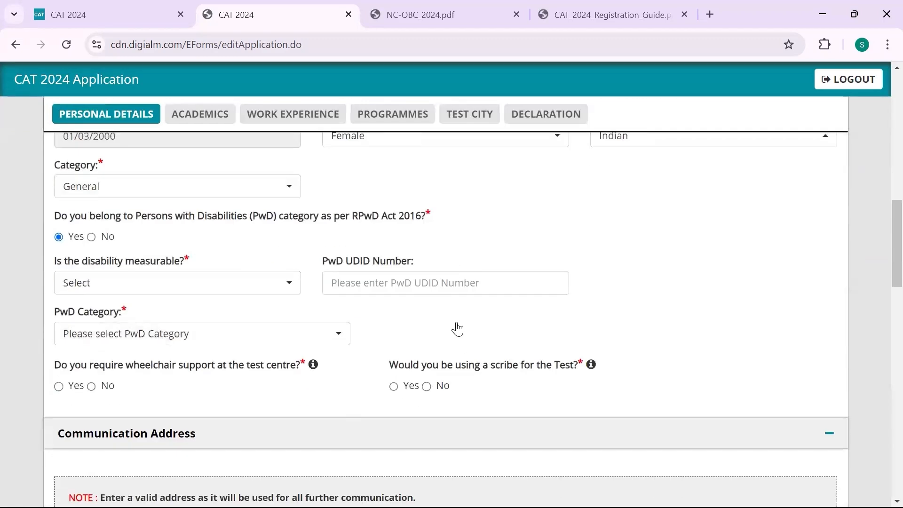
scroll(399, 336, up, 1)
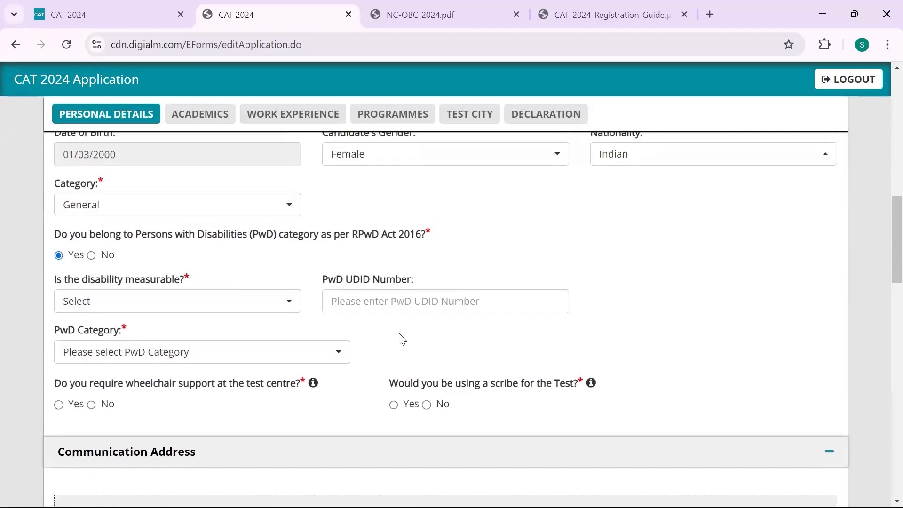
click(91, 255)
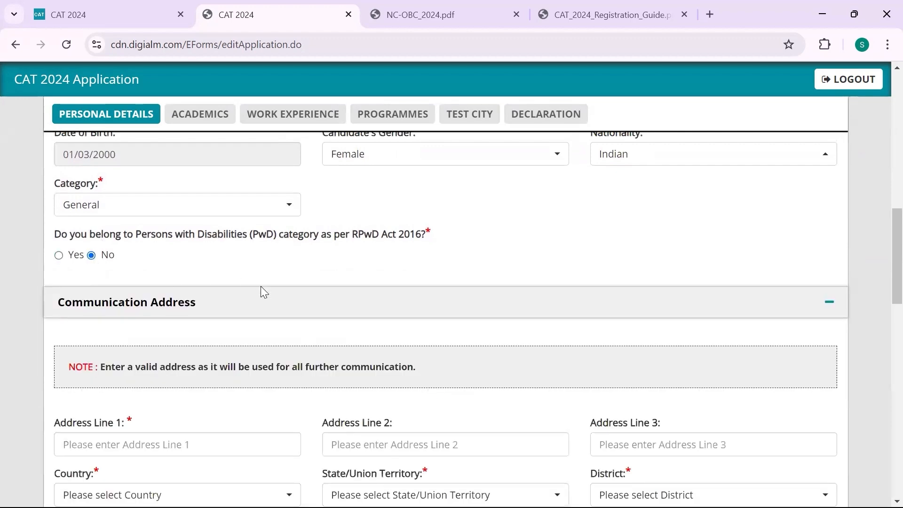
scroll(261, 286, down, 3)
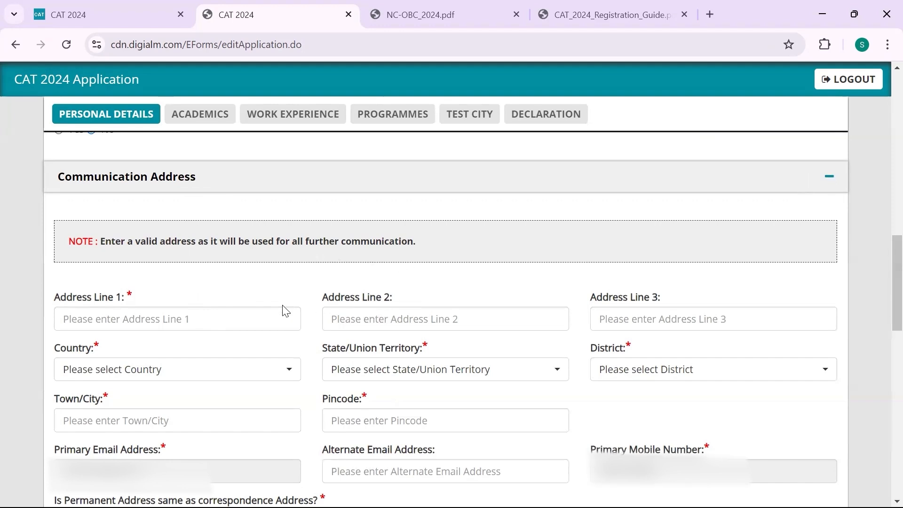
Enter the street address in Address Lines 1 and 2
scroll(283, 310, down, 3)
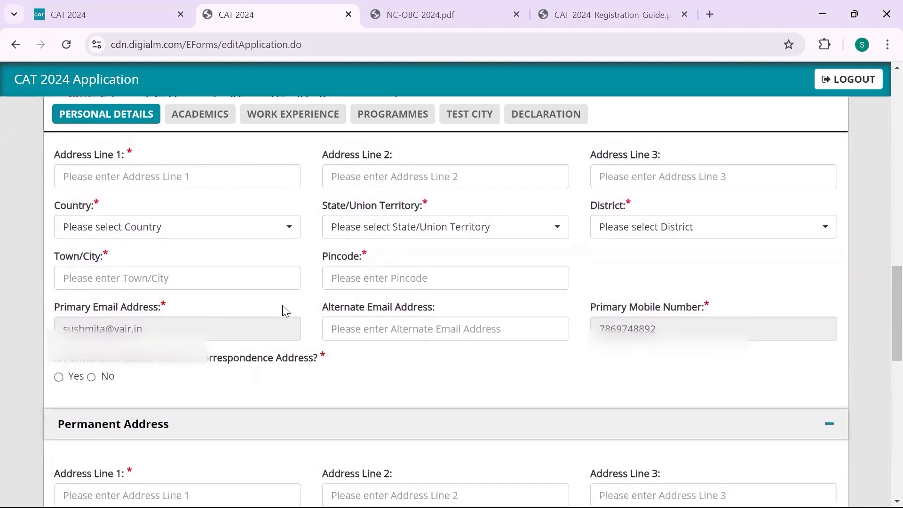
scroll(283, 311, up, 2)
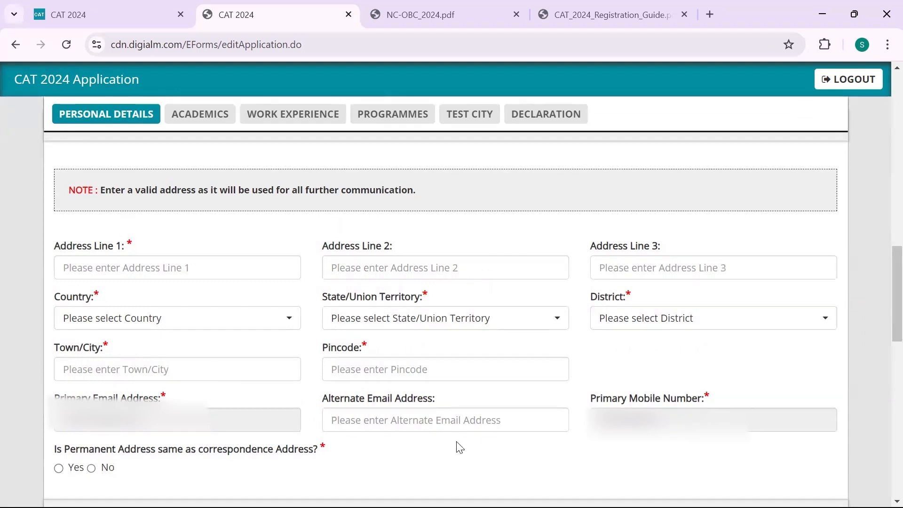
click(257, 270)
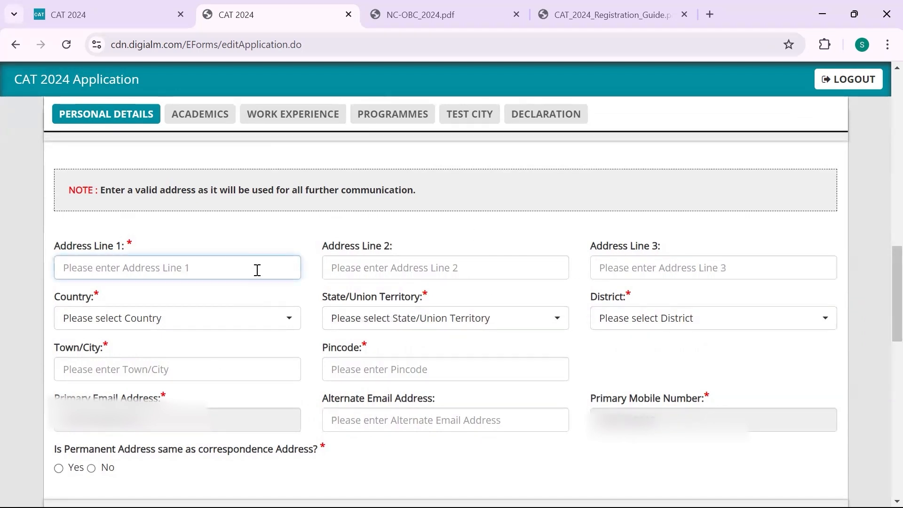
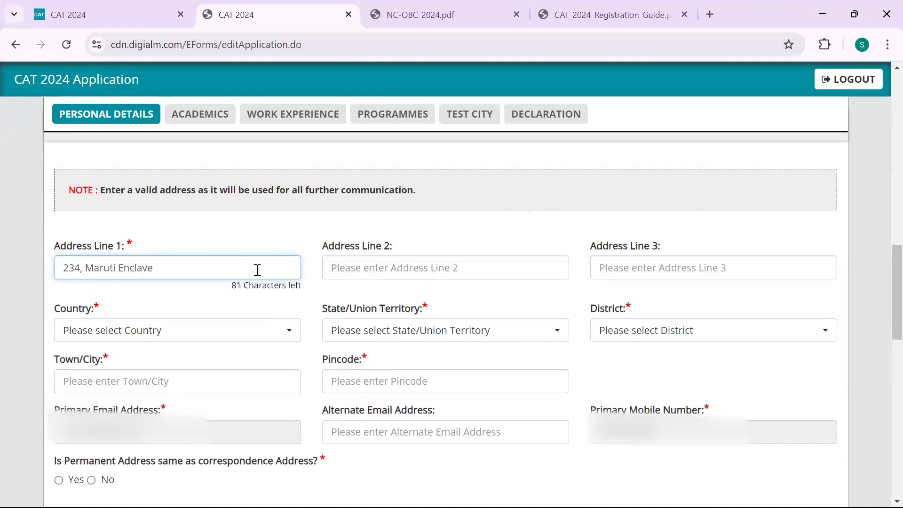
key(Tab)
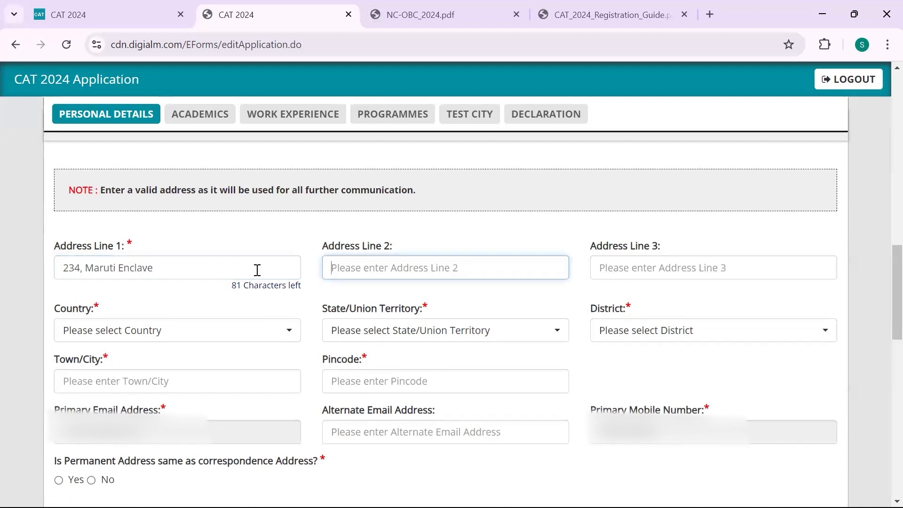
text(gurugra)
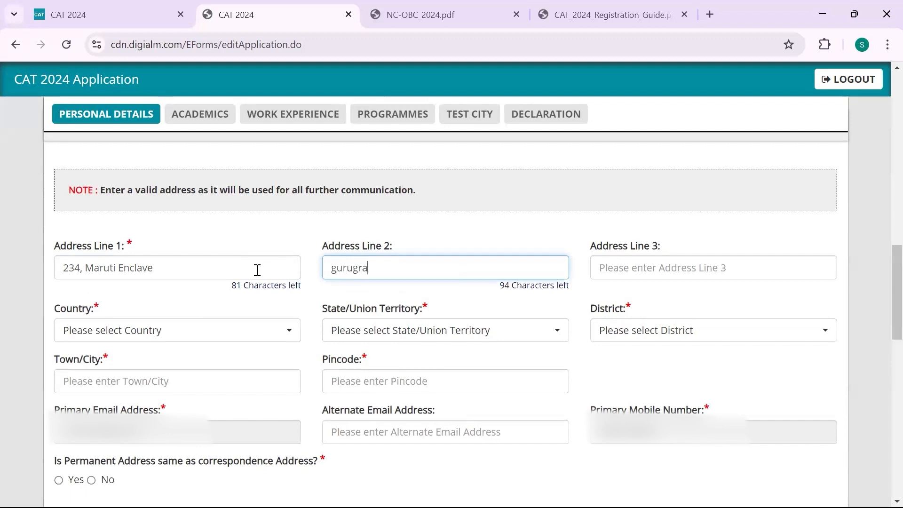
text(m)
key(Tab)
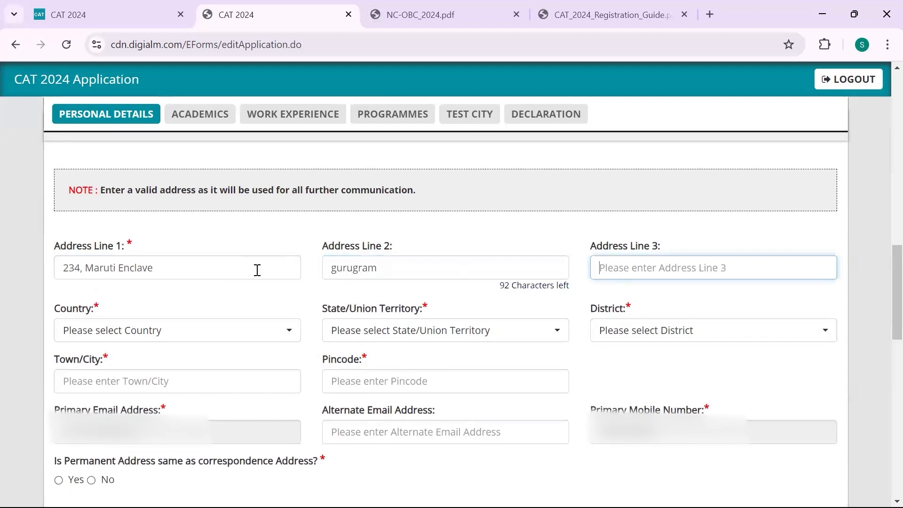
Select India as country, Haryana as state and Gurgaon as district
click(218, 333)
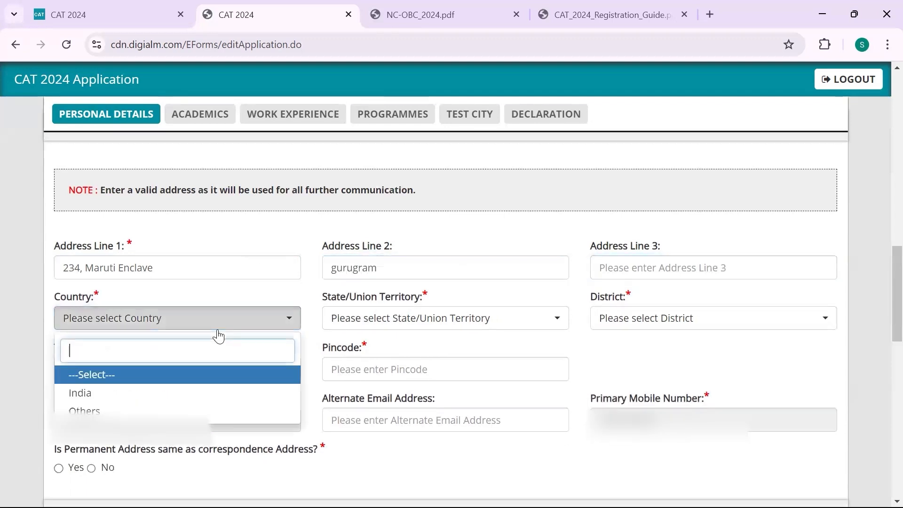
click(197, 394)
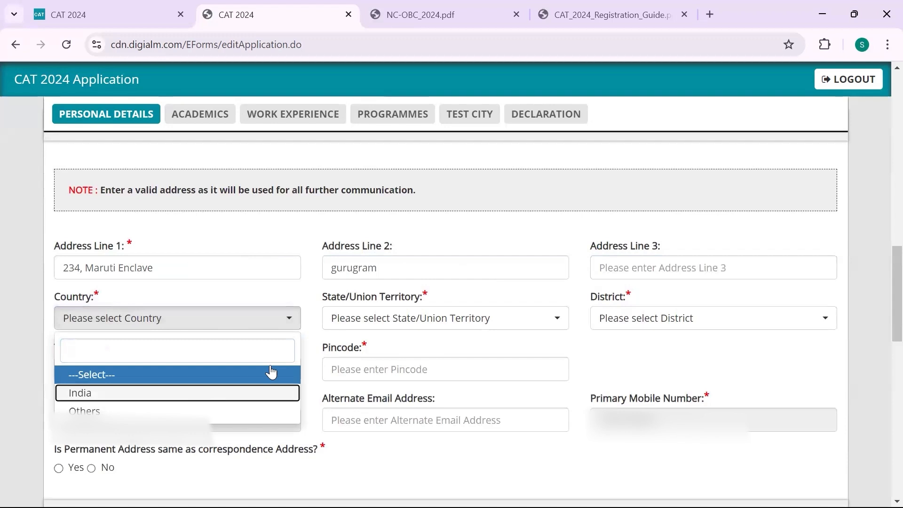
click(374, 318)
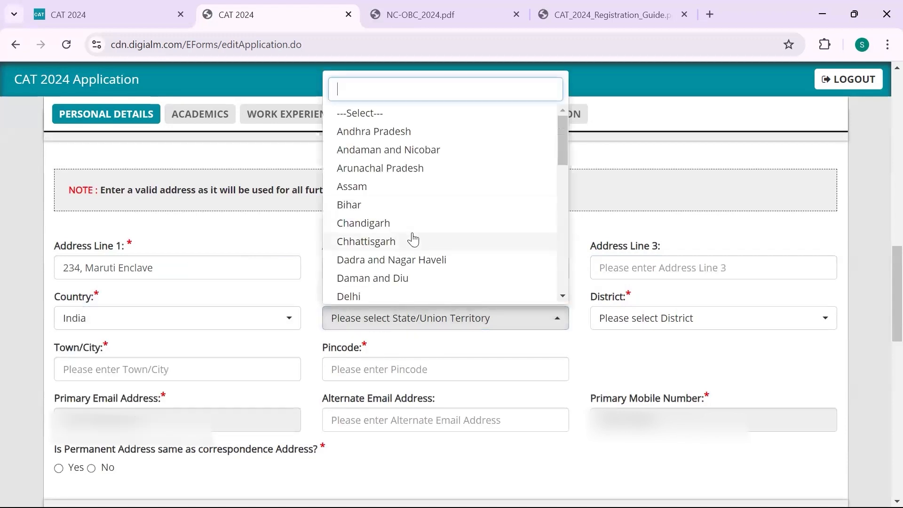
scroll(413, 240, down, 2)
scroll(413, 240, down, 1)
scroll(413, 240, up, 1)
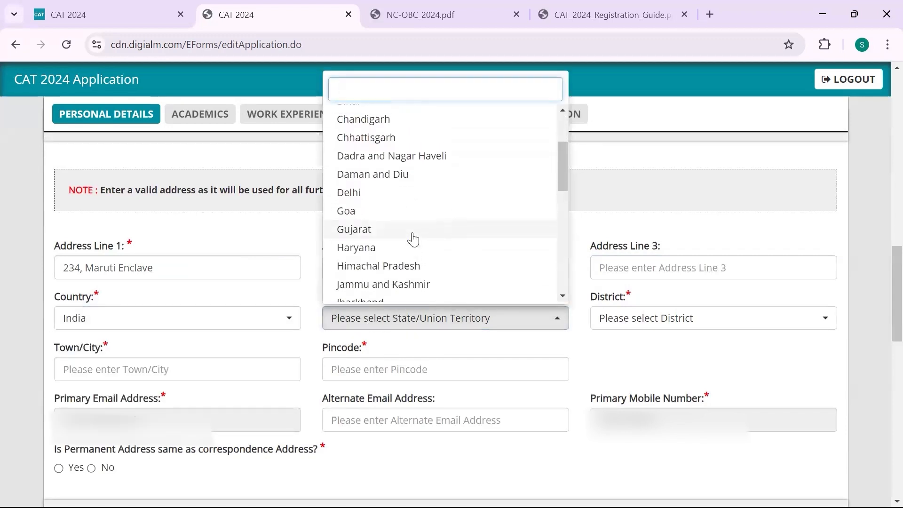
scroll(413, 238, up, 1)
scroll(412, 237, down, 3)
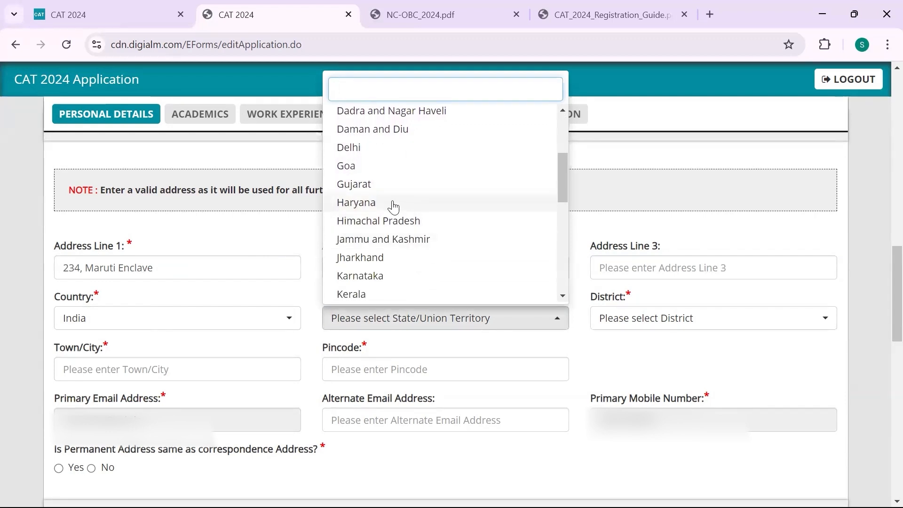
click(412, 208)
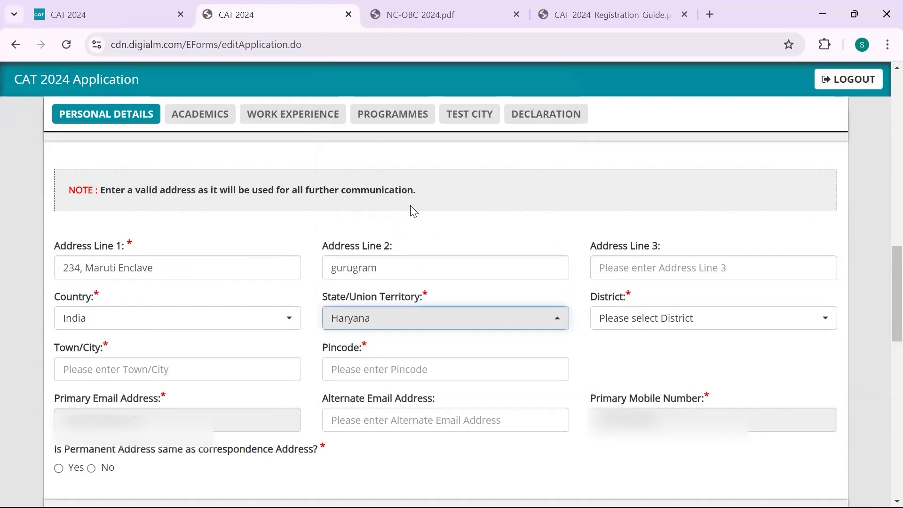
click(700, 318)
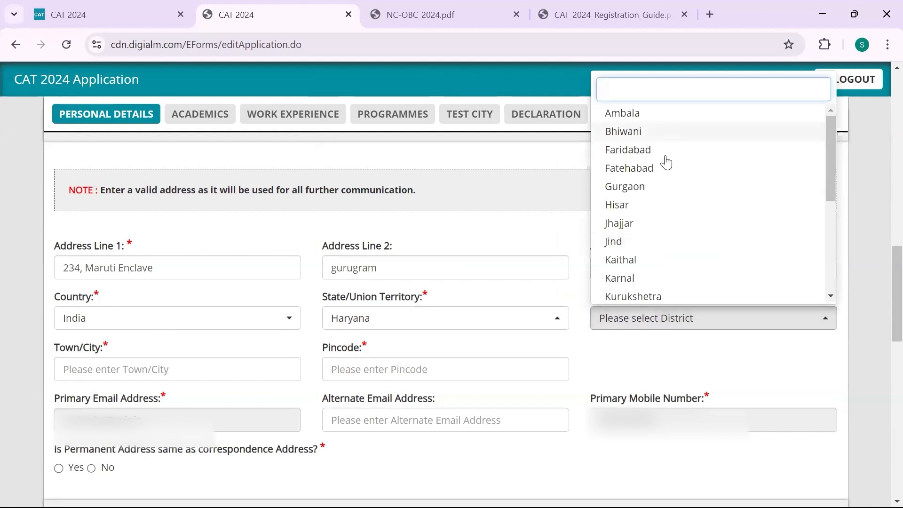
click(655, 193)
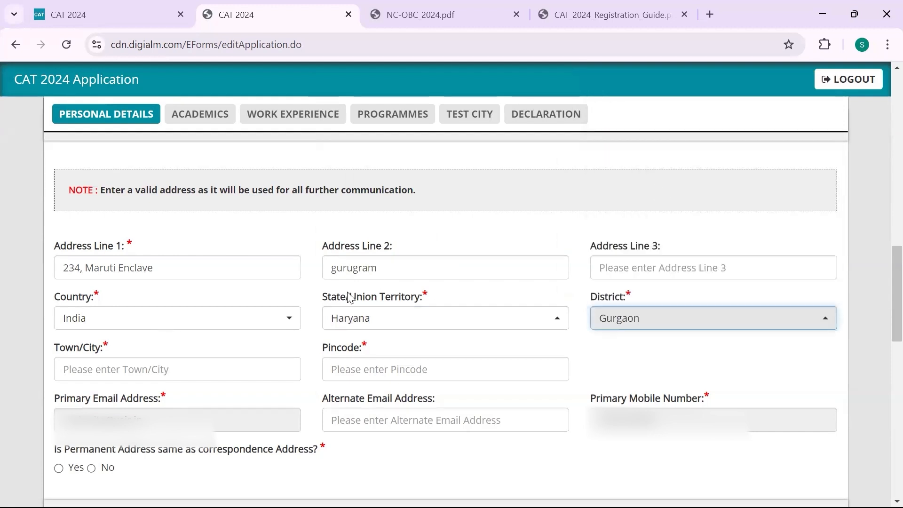
Enter Gurugram as the town/city and fill in the pincode
click(254, 362)
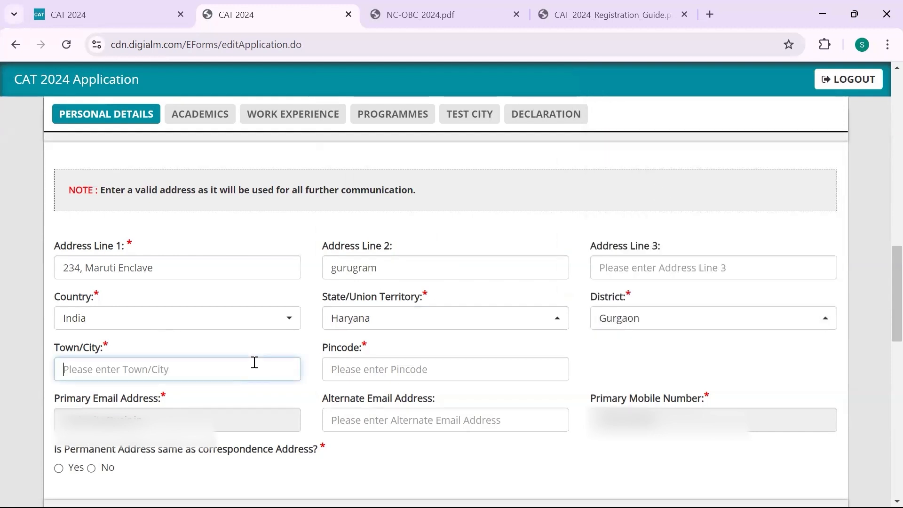
text(Gurugr)
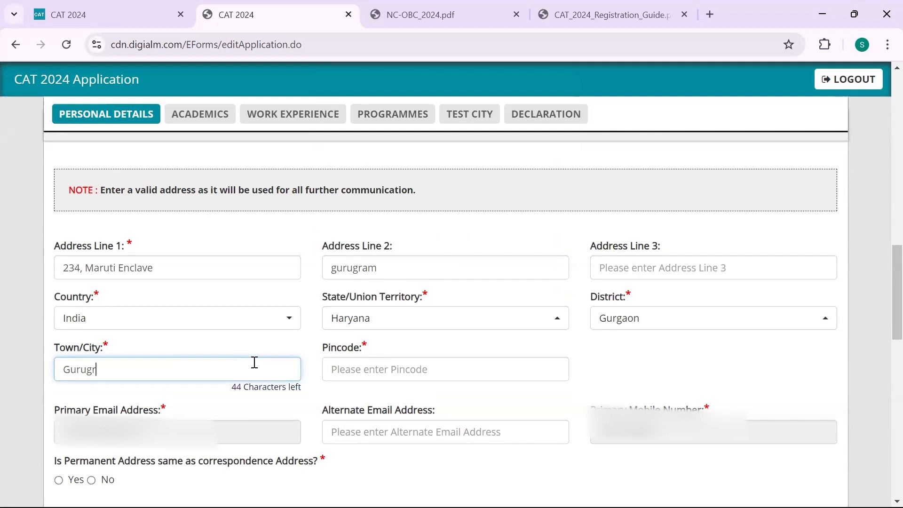
text(am)
click(342, 365)
text(122017)
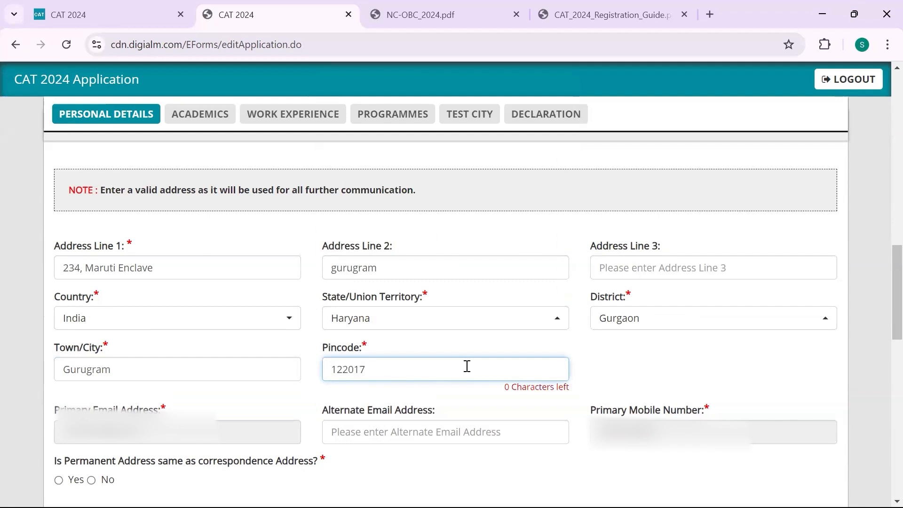
scroll(467, 366, down, 1)
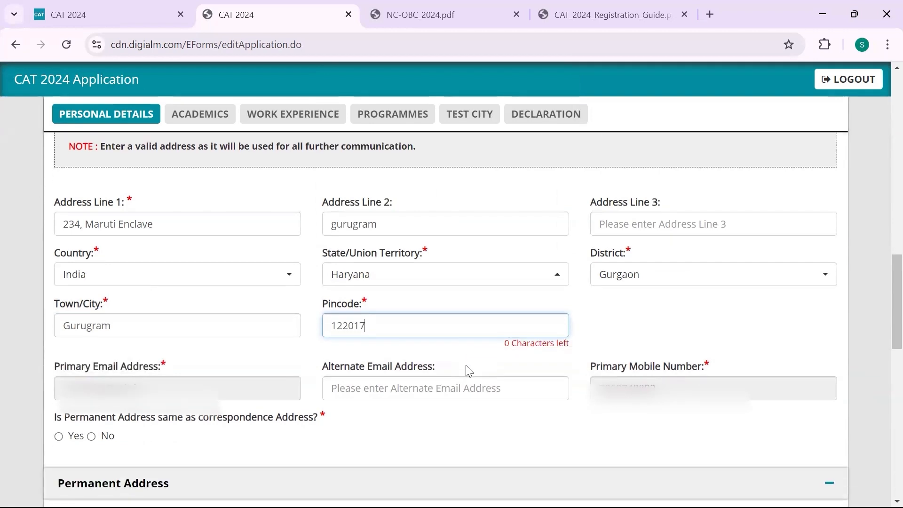
click(390, 390)
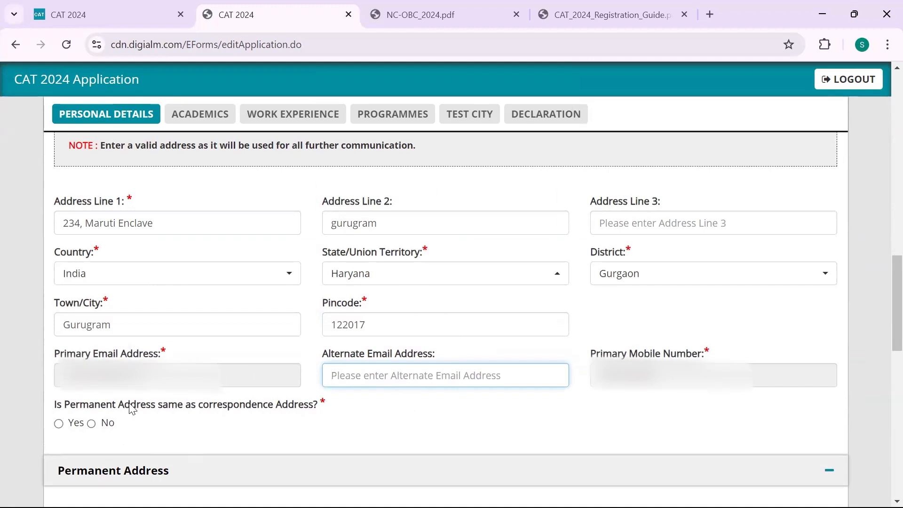
scroll(141, 410, down, 2)
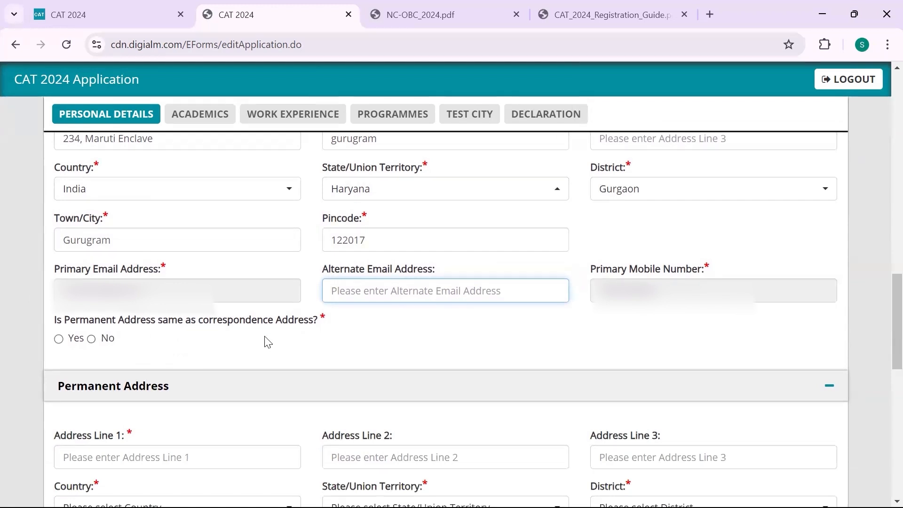
click(95, 344)
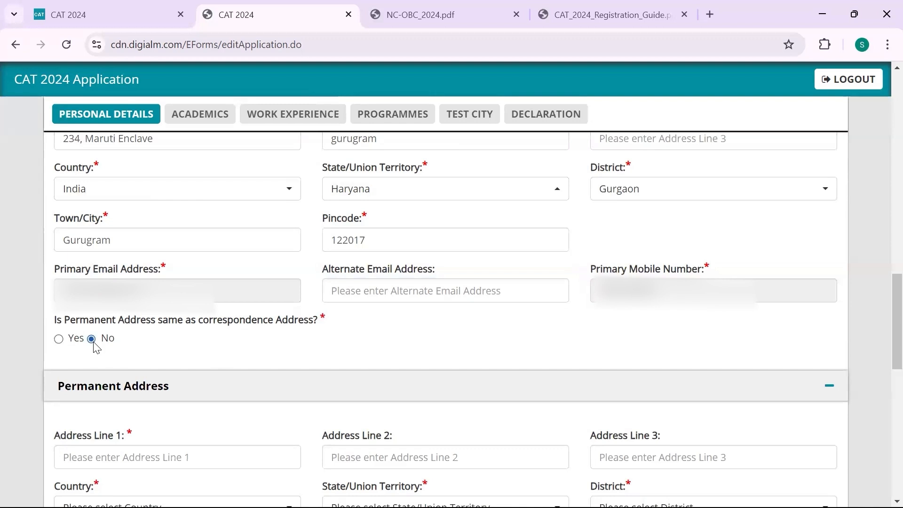
click(59, 341)
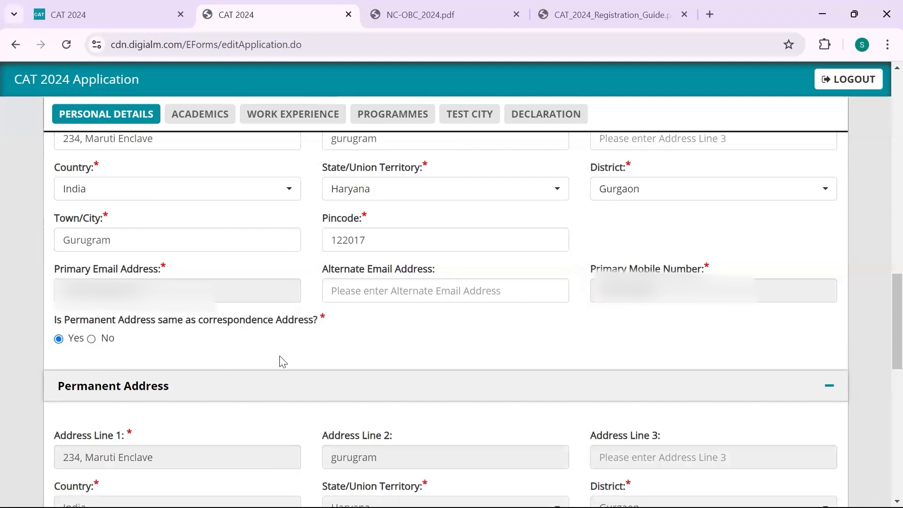
scroll(280, 362, down, 5)
scroll(266, 320, up, 3)
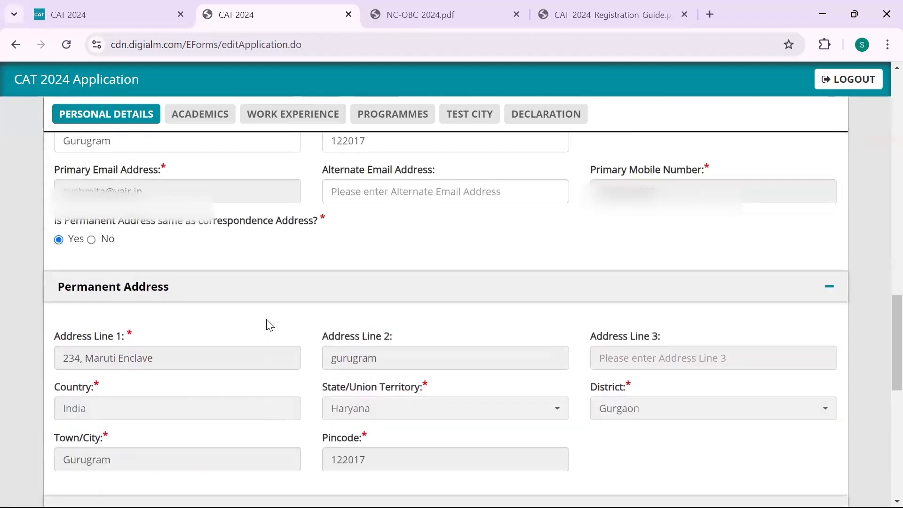
scroll(284, 317, down, 3)
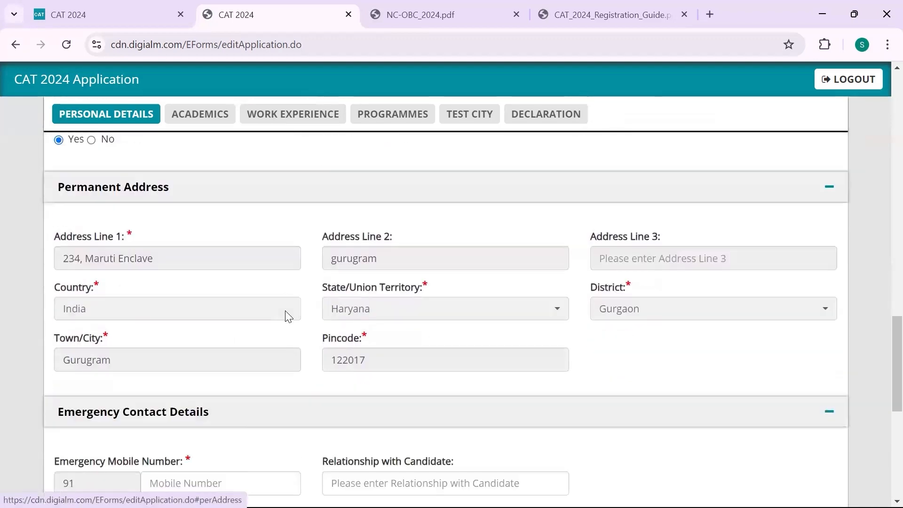
scroll(286, 310, up, 1)
scroll(134, 326, up, 3)
scroll(227, 340, down, 3)
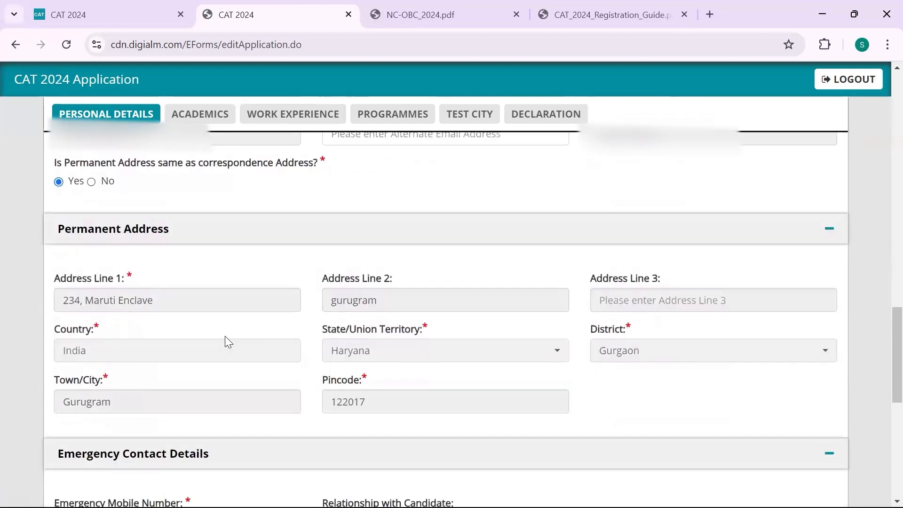
scroll(343, 371, up, 6)
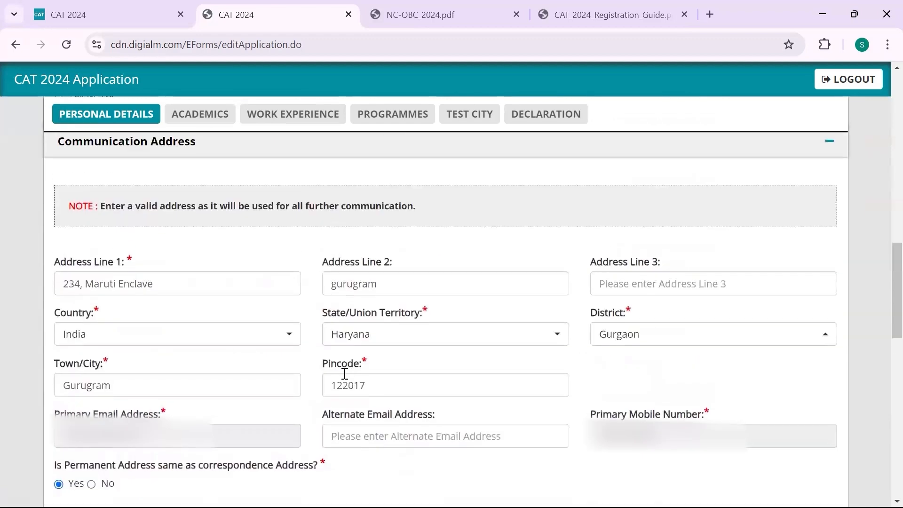
scroll(268, 369, down, 7)
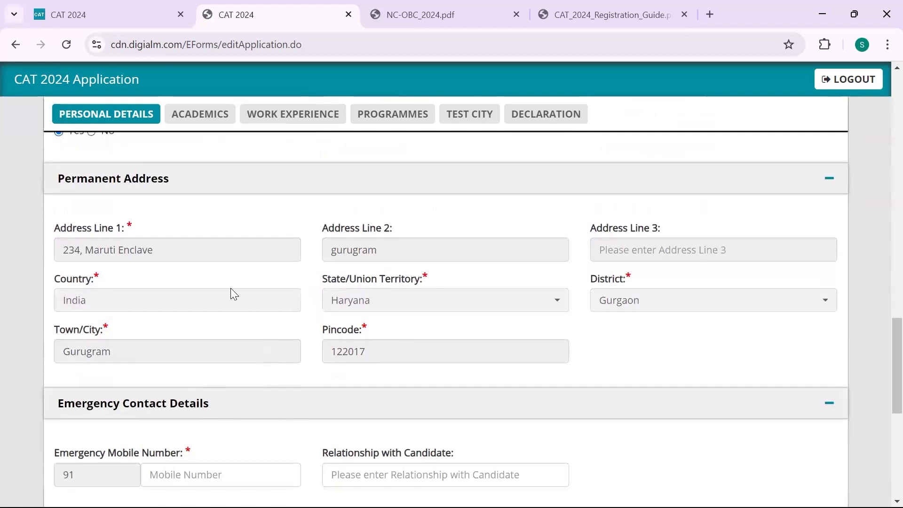
scroll(230, 294, down, 3)
Enter the emergency contact's mobile number and set Relationship with Candidate to Father
click(221, 311)
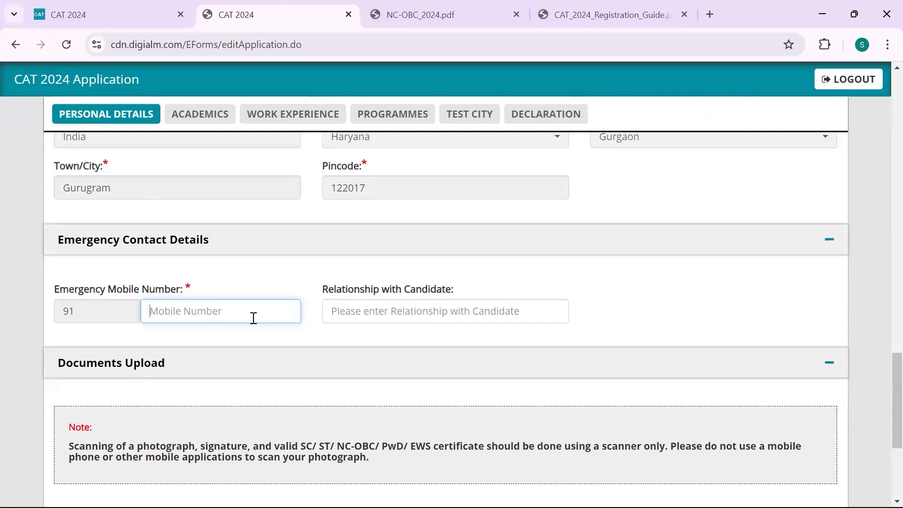
text(98)
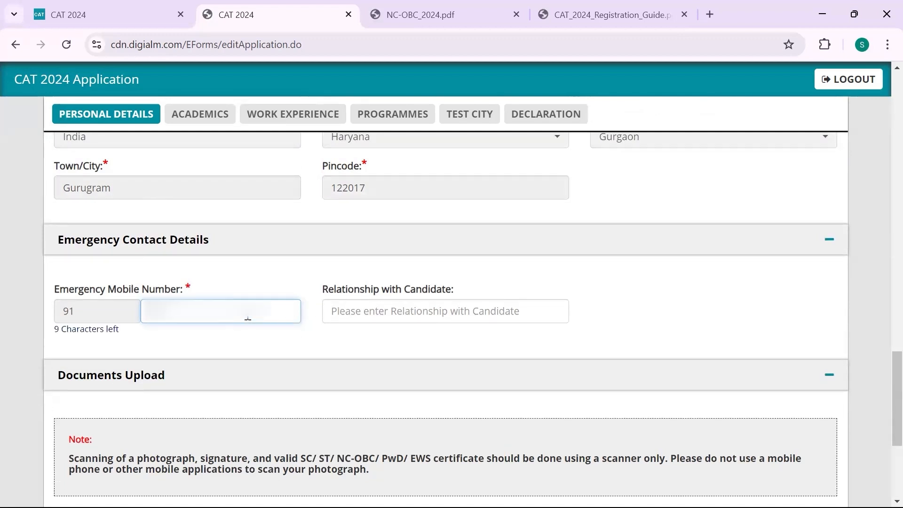
text(7654321)
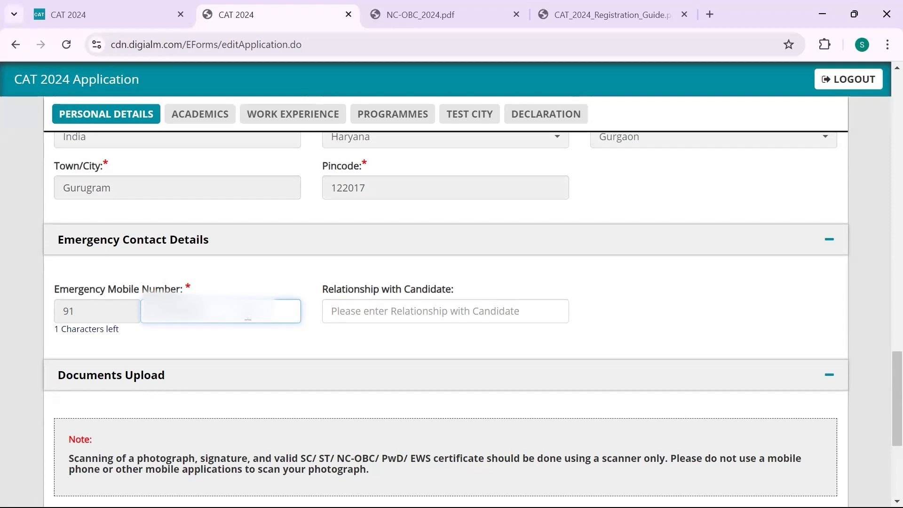
text(0)
click(332, 310)
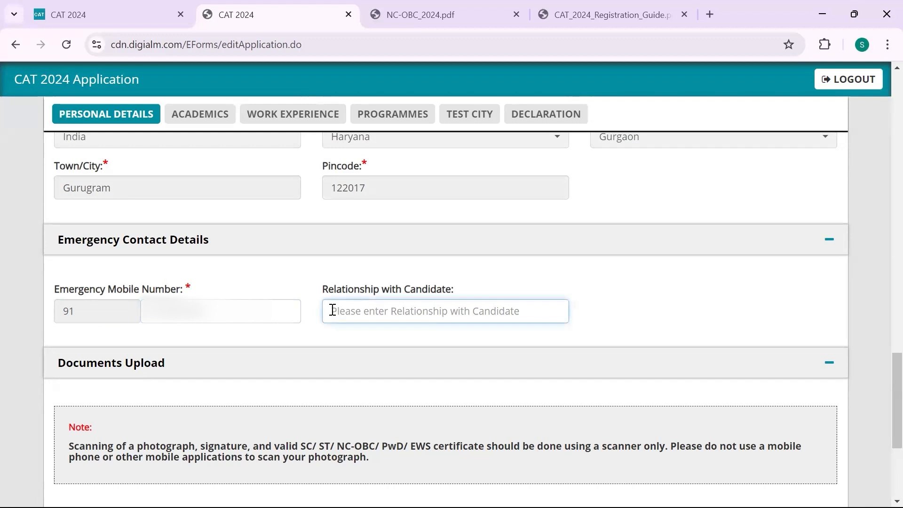
text(Fatheer)
key(BackSpace)
key(BackSpace)
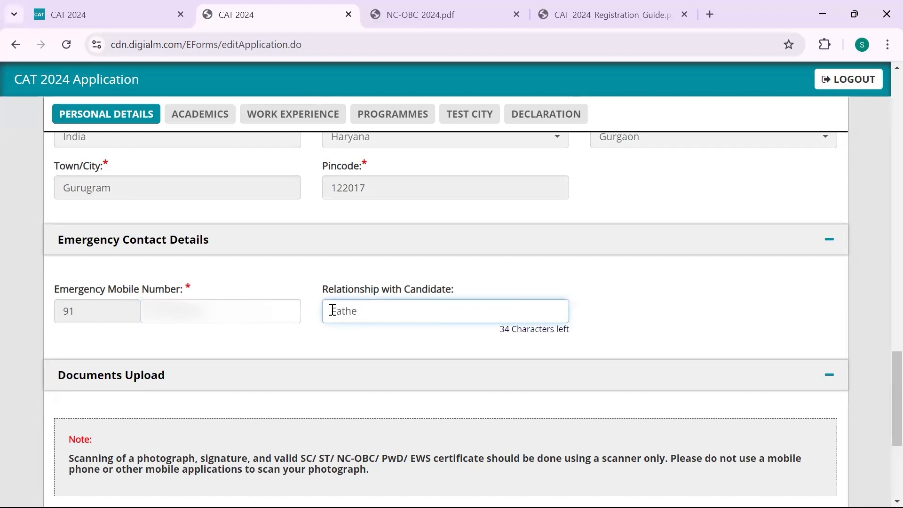
text(r)
scroll(385, 300, down, 3)
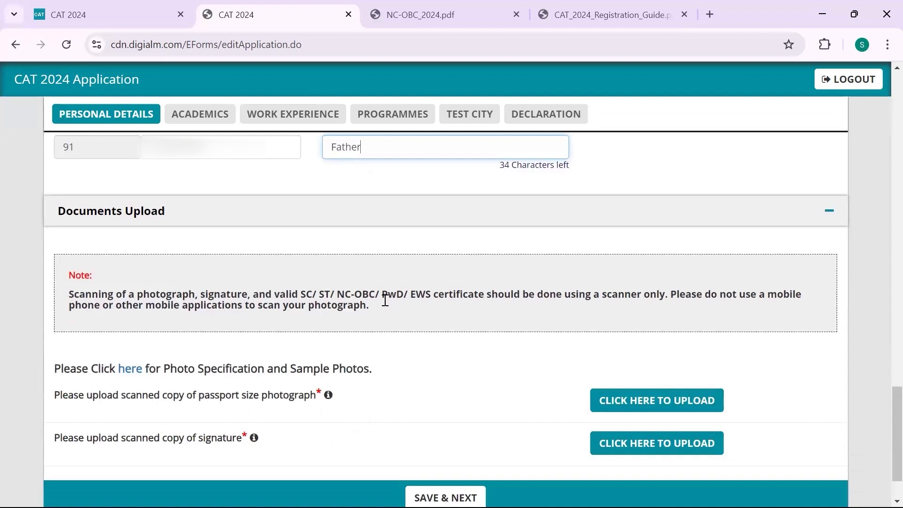
scroll(387, 306, down, 2)
scroll(386, 305, up, 1)
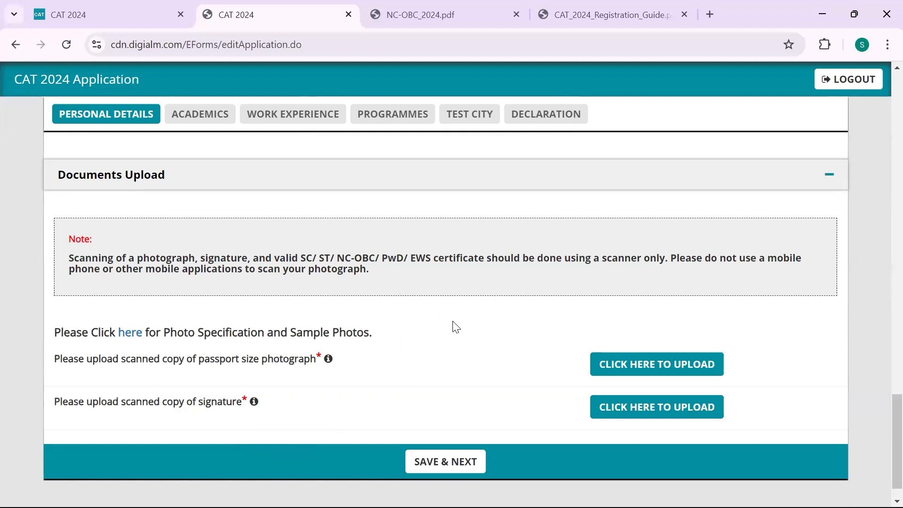
mouse_move(326, 361)
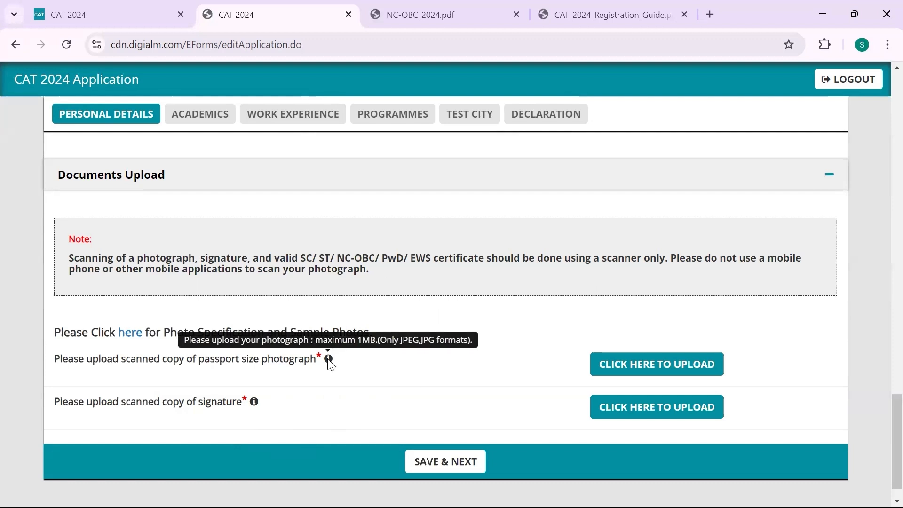
mouse_move(254, 403)
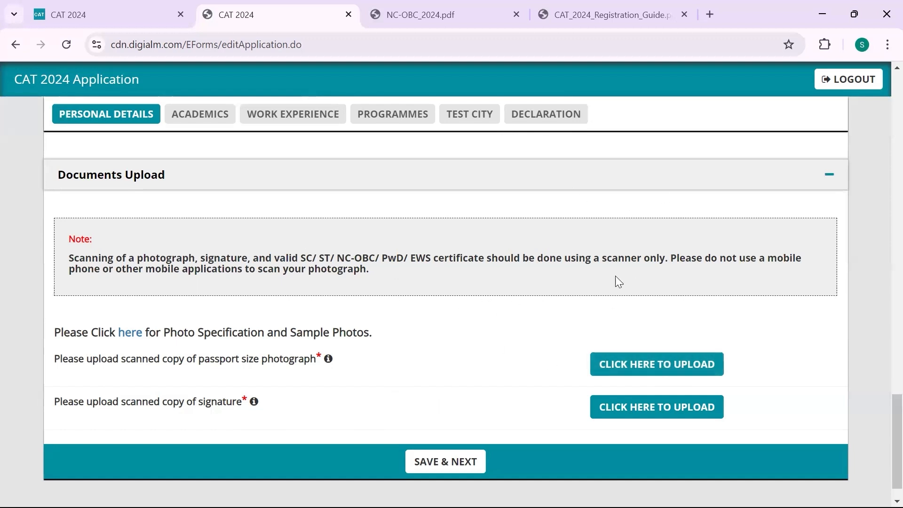
Upload the passport-size photograph from Downloads and close the confirmation
click(616, 372)
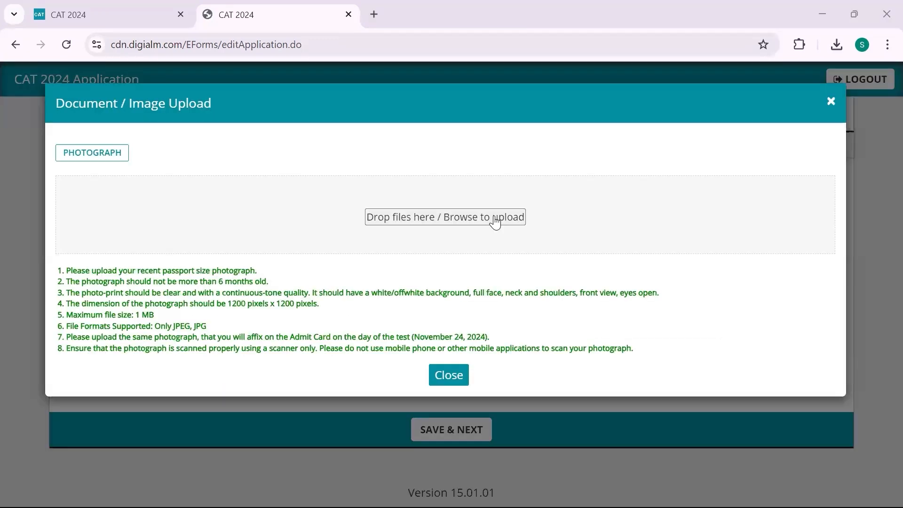
click(495, 221)
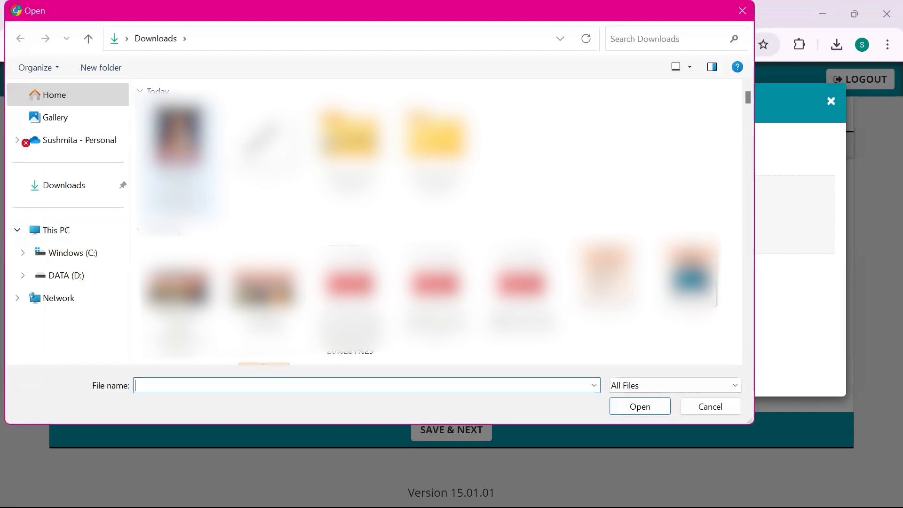
click(181, 155)
click(649, 409)
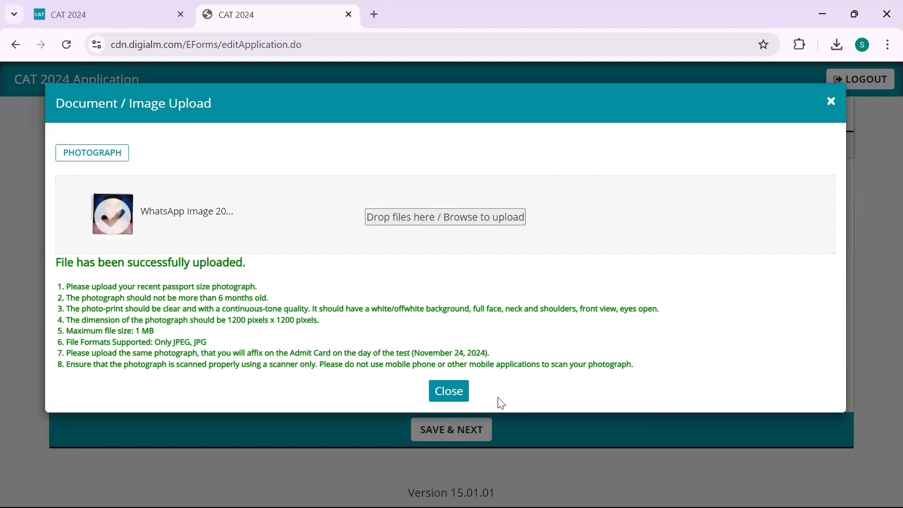
click(456, 391)
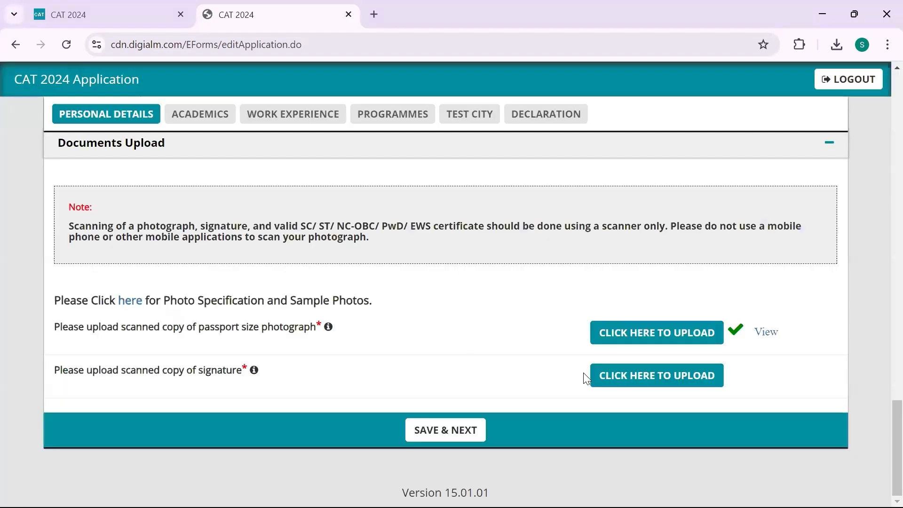
Upload 1.jpg as the signature image and close the confirmation
click(637, 370)
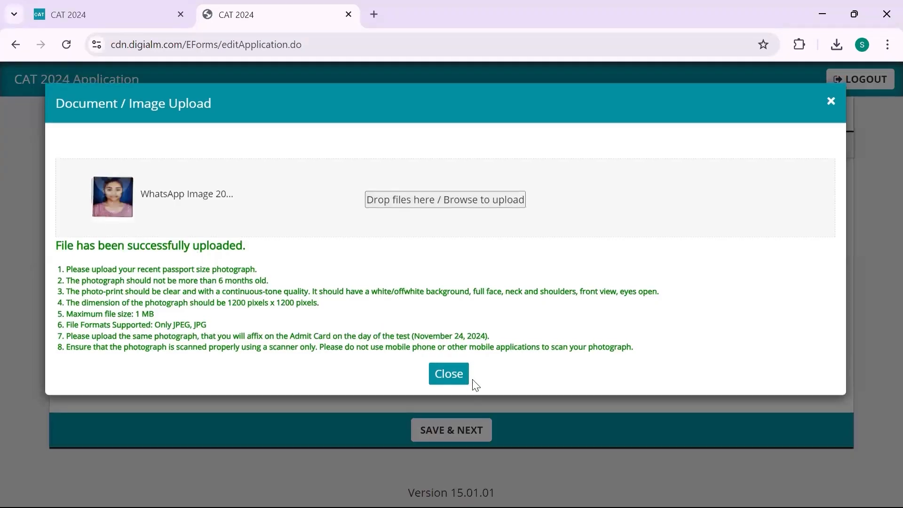
click(450, 374)
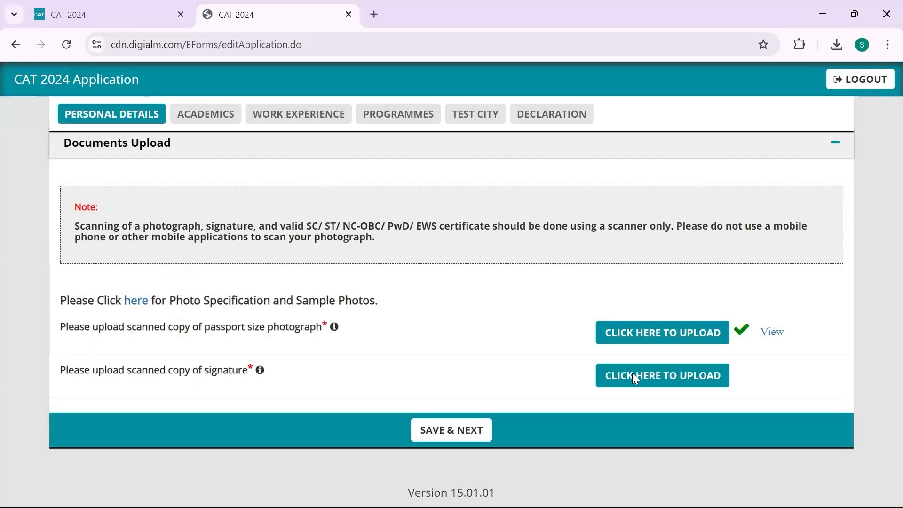
click(633, 375)
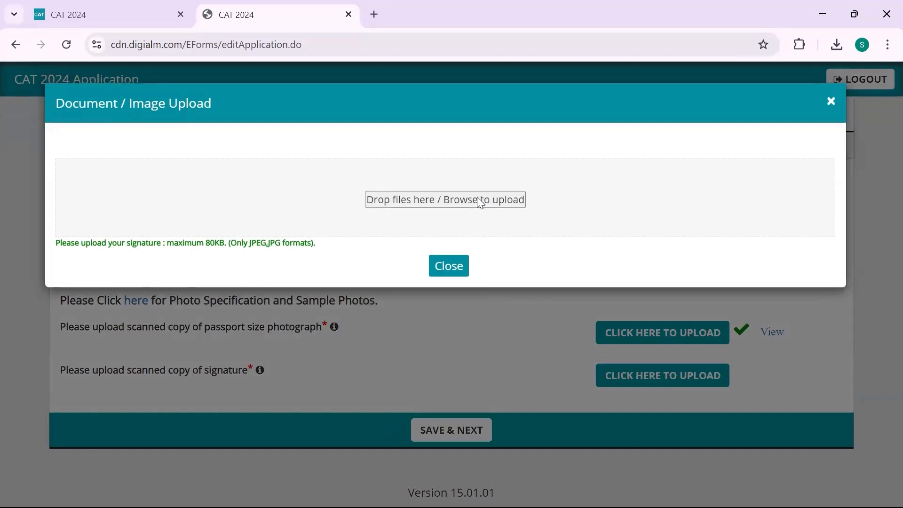
click(467, 230)
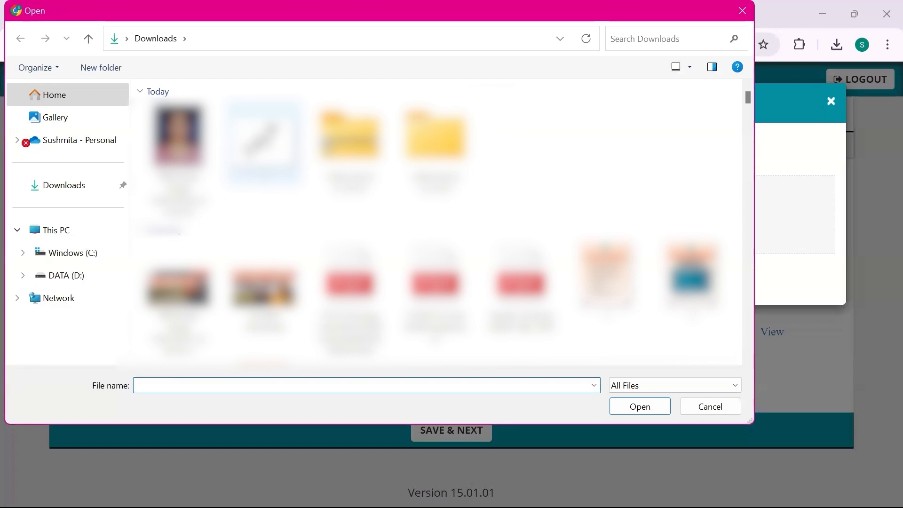
click(263, 141)
click(644, 413)
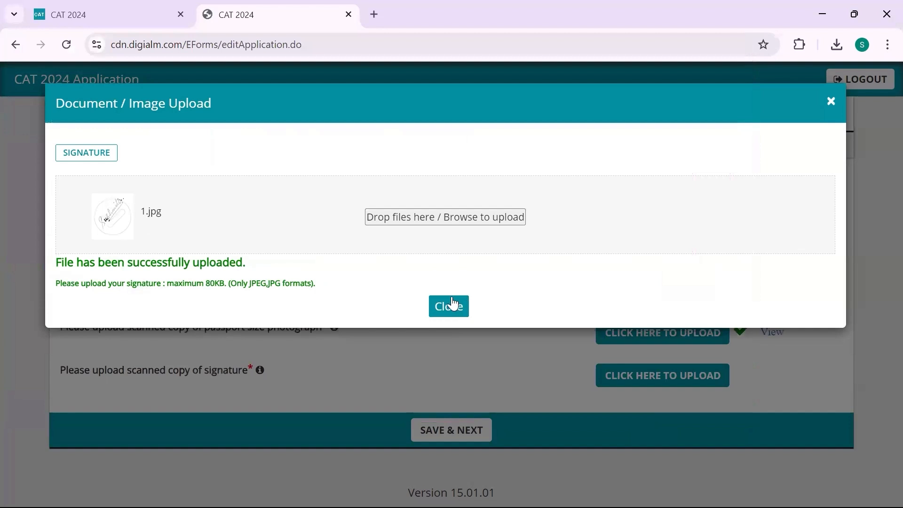
click(450, 299)
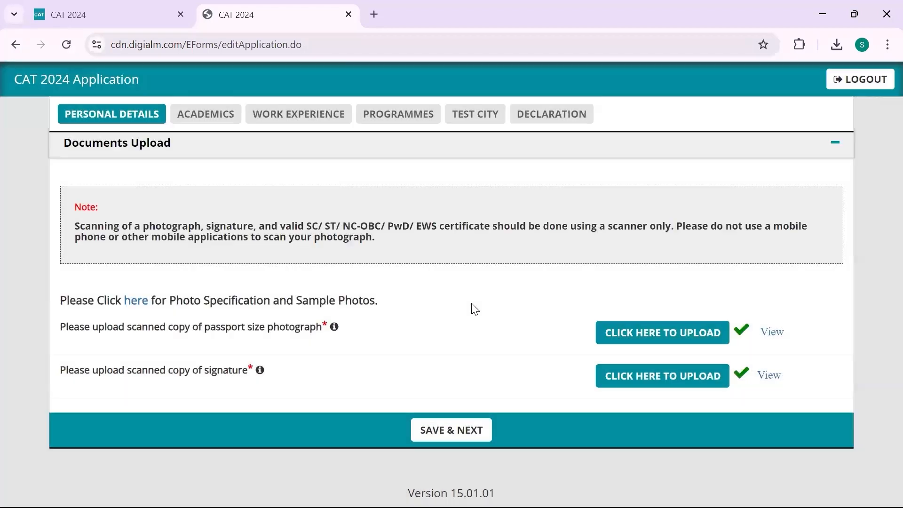
Attempt Save & Next, then view the uploaded photograph and signature previews, closing each
click(451, 433)
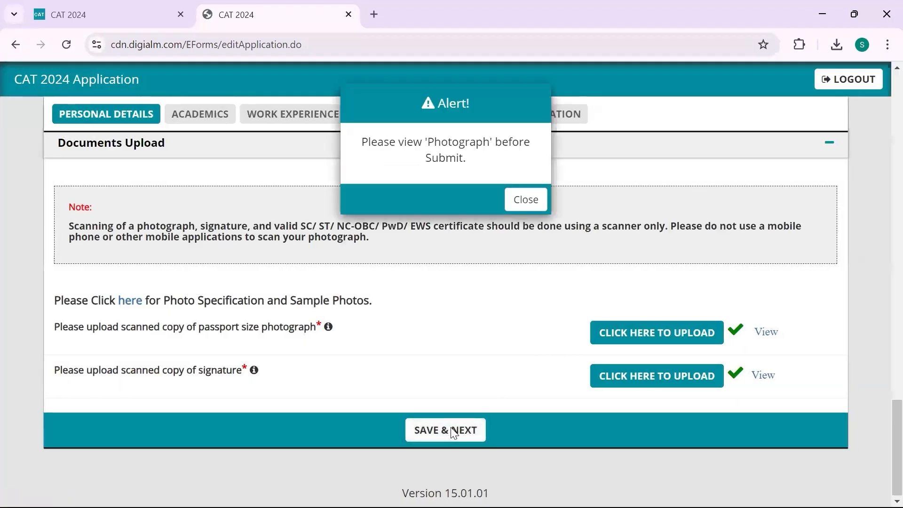
click(526, 204)
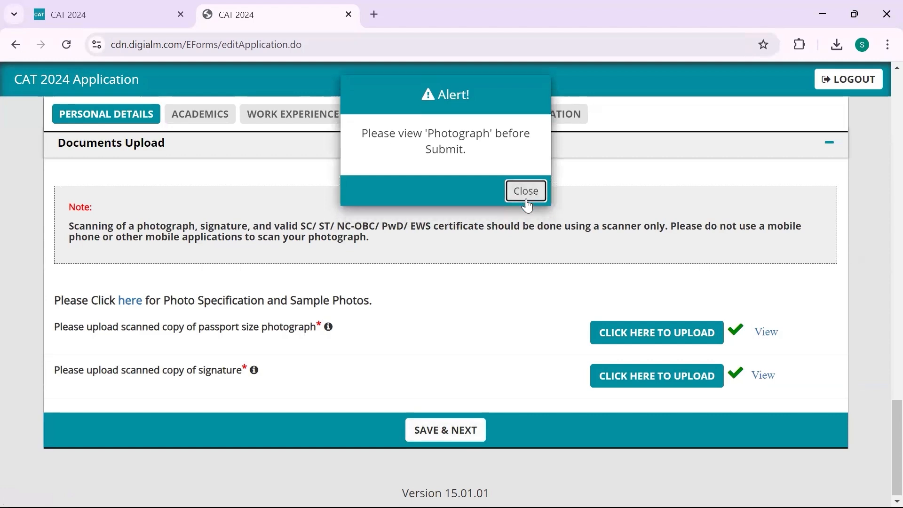
click(760, 336)
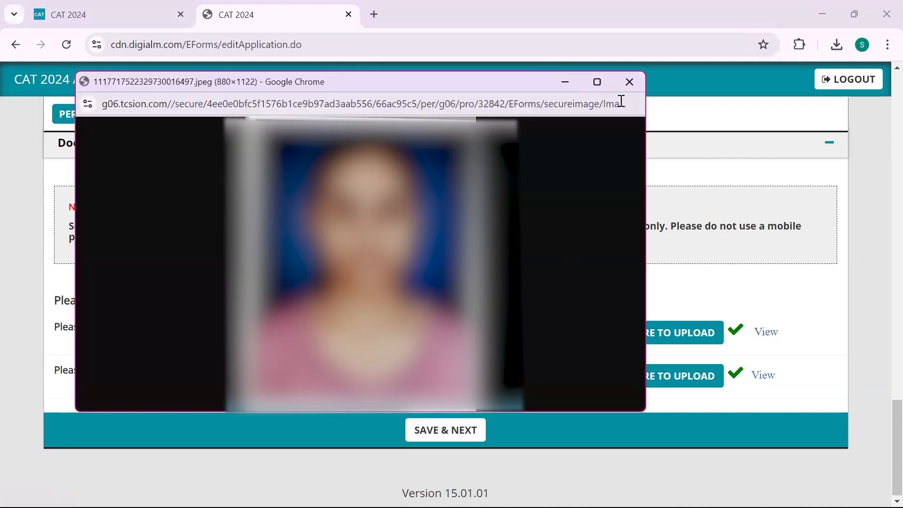
click(629, 82)
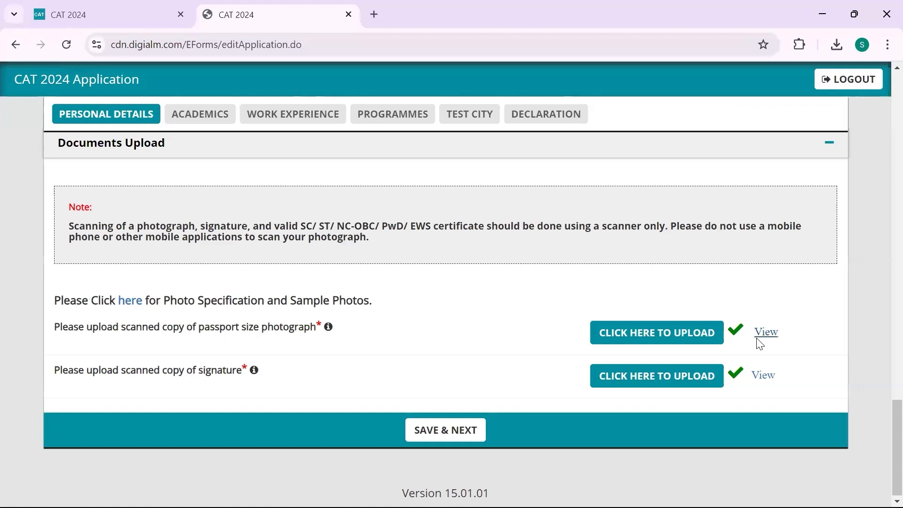
drag(762, 387, 762, 383)
click(762, 381)
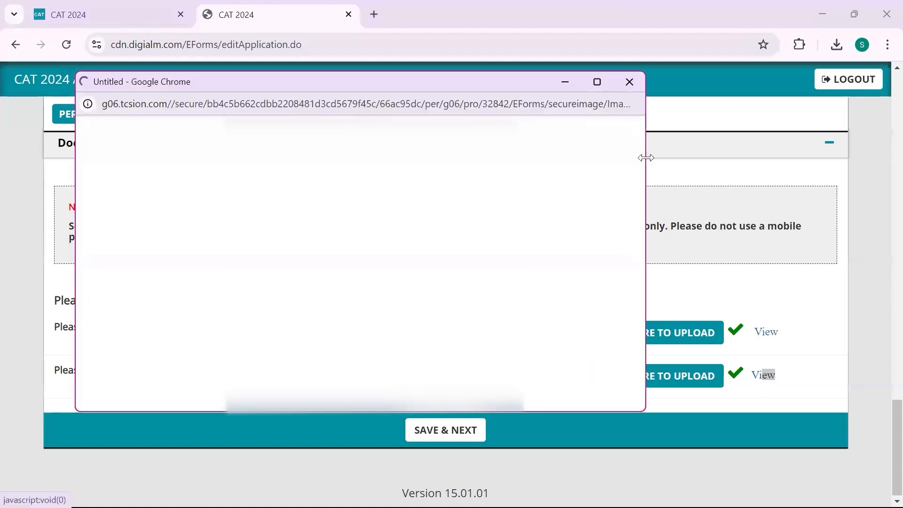
click(629, 83)
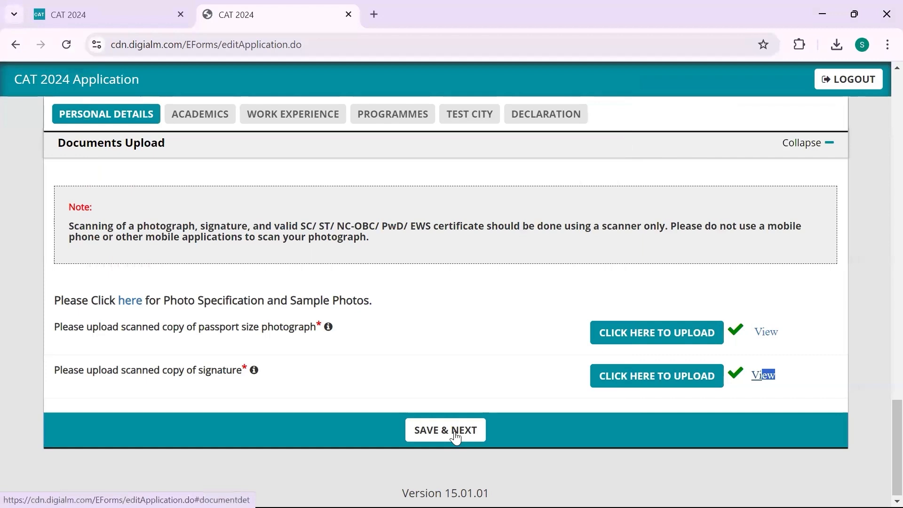
Save the personal details, dismiss the 'Data Saved Successfully' alert, and scroll to the SSC/10th section
click(455, 436)
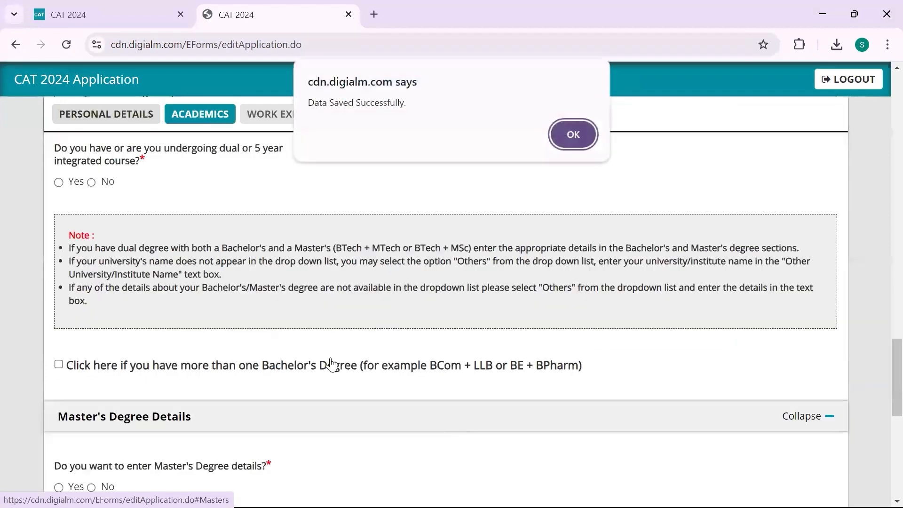
click(560, 138)
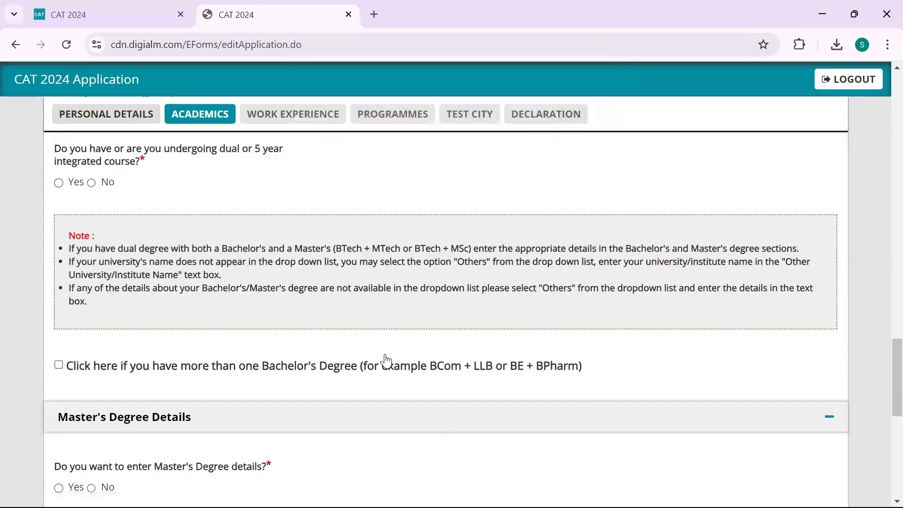
scroll(385, 360, up, 10)
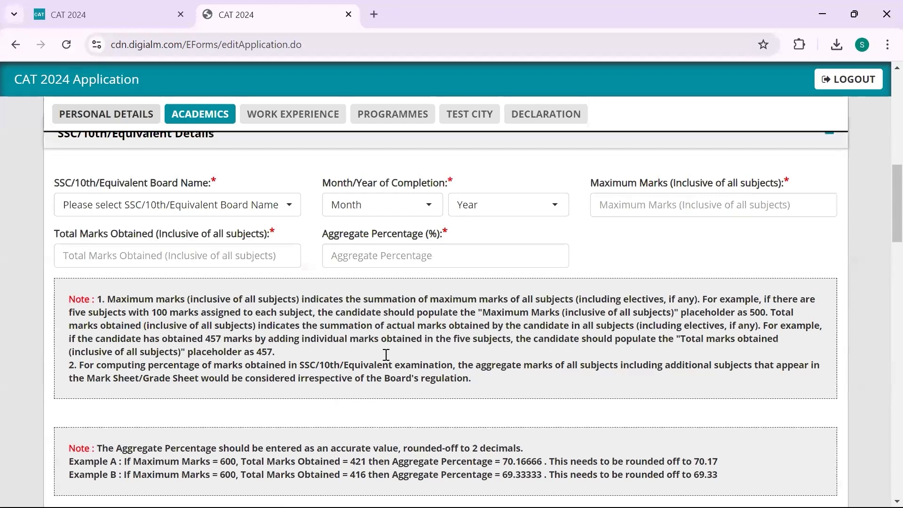
scroll(386, 354, up, 8)
scroll(383, 355, down, 5)
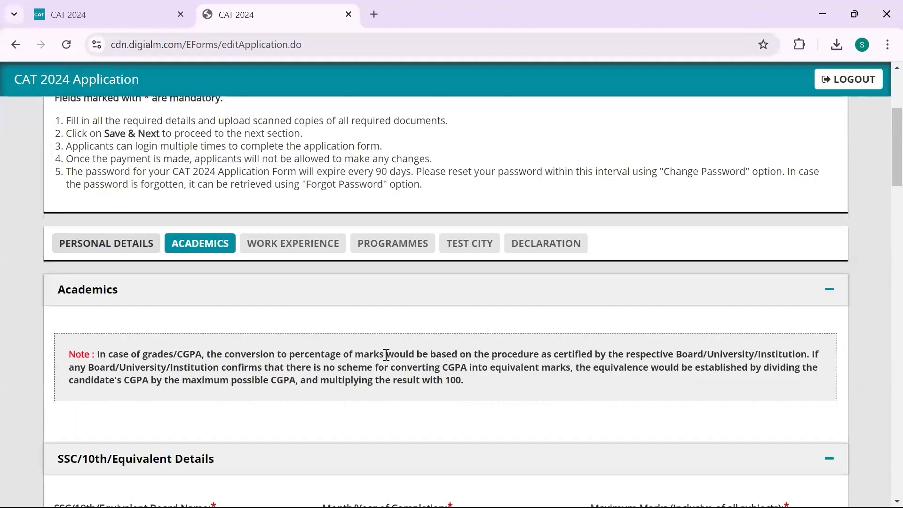
scroll(384, 359, down, 2)
scroll(383, 358, up, 1)
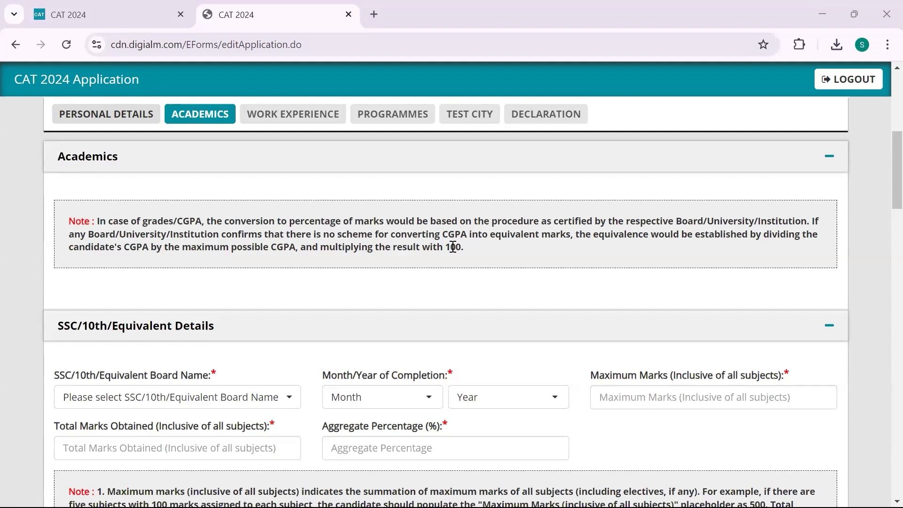
scroll(475, 296, down, 2)
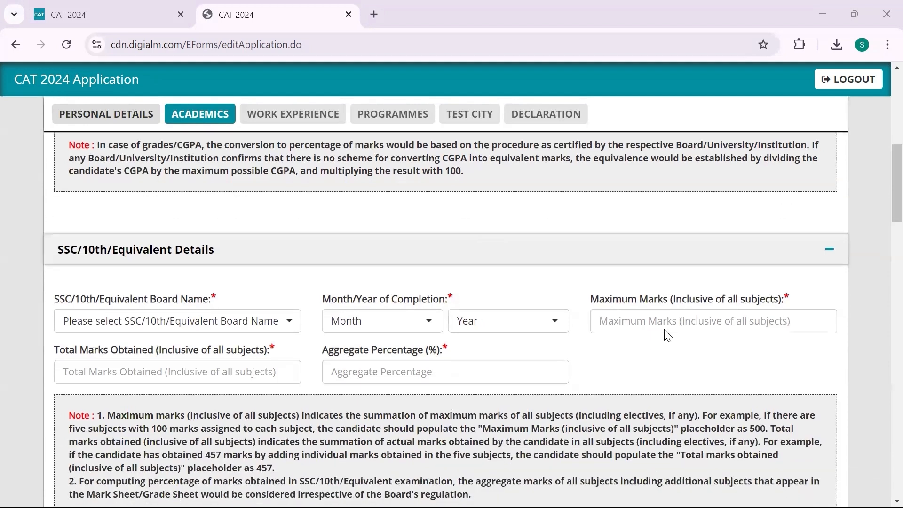
Fill the 10th marks, correcting Total Marks Obtained to 300
click(635, 321)
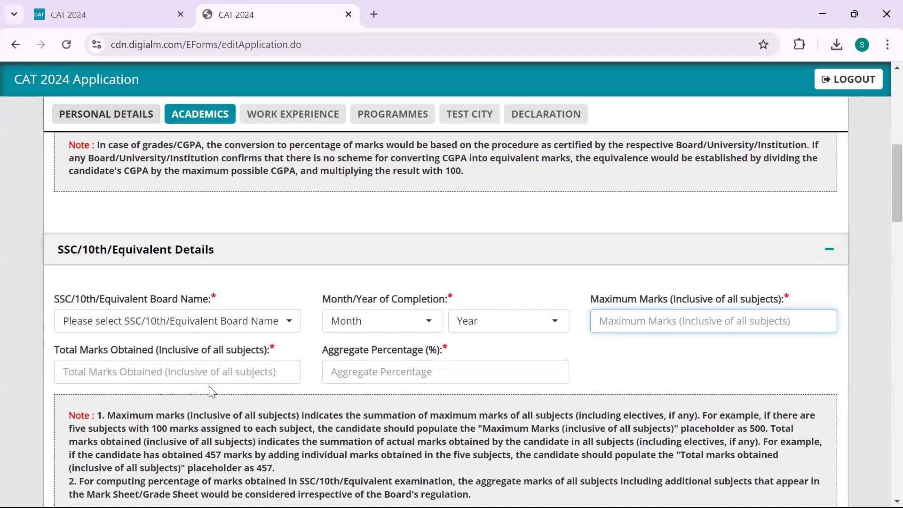
click(213, 374)
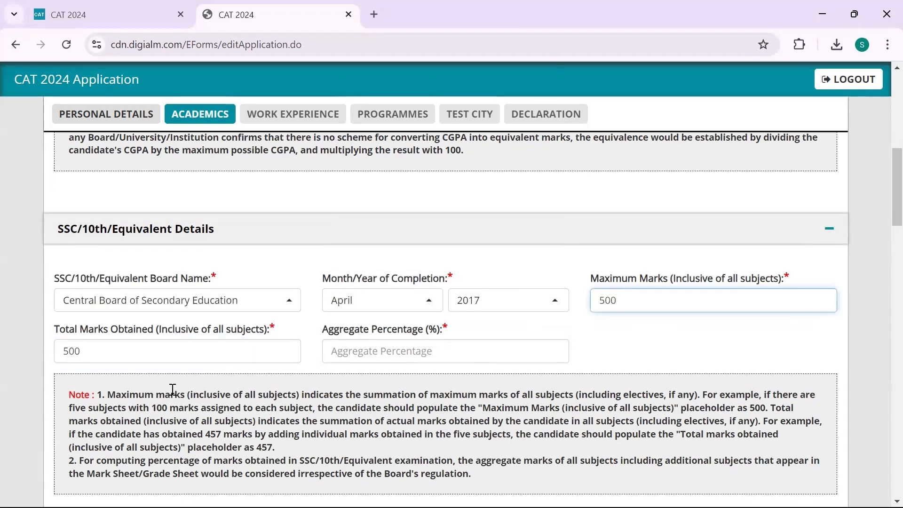
click(124, 357)
key(BackSpace)
key(BackSpace)
key(BackSpace)
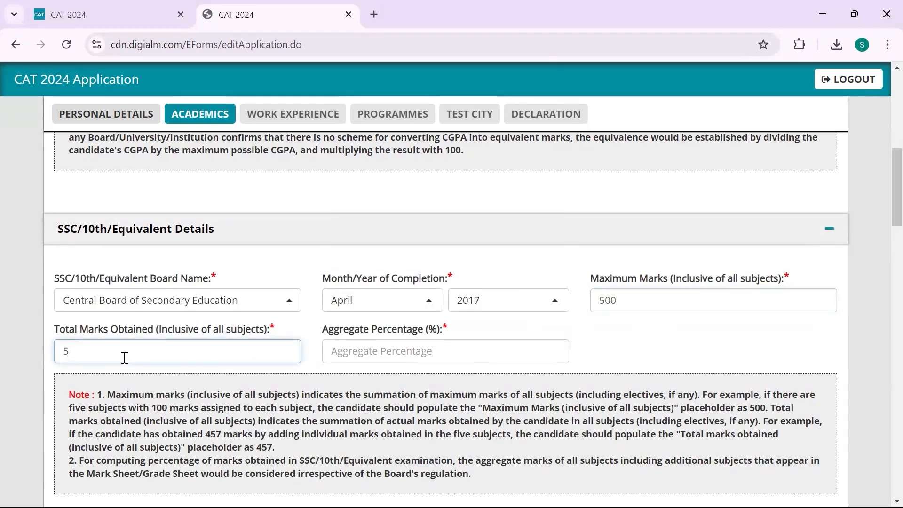
text(300)
scroll(125, 360, down, 1)
click(354, 277)
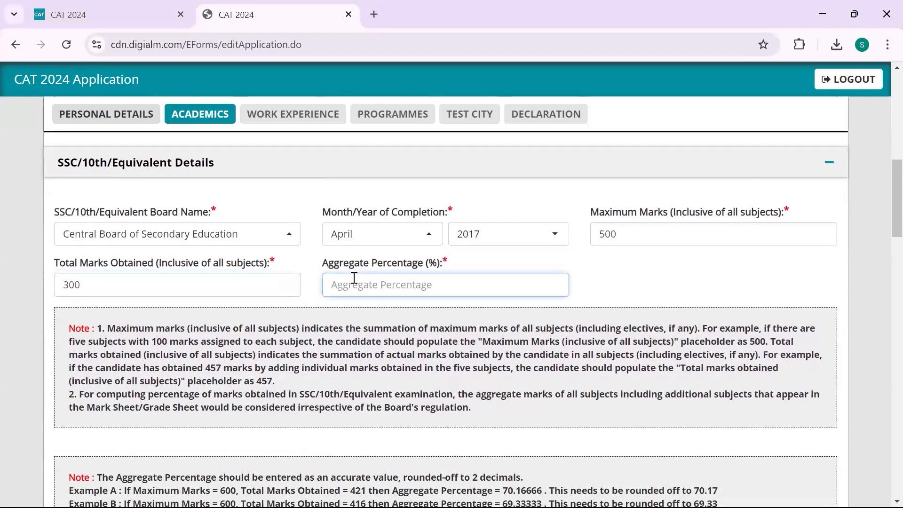
Enter 60 as the 10th aggregate percentage and select 12th/Equivalent as the course type
text(60)
scroll(354, 306, down, 4)
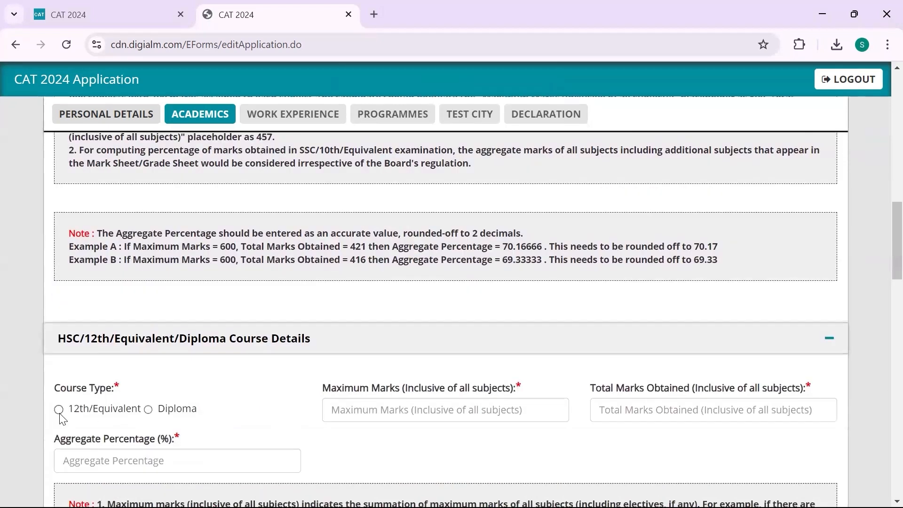
click(59, 410)
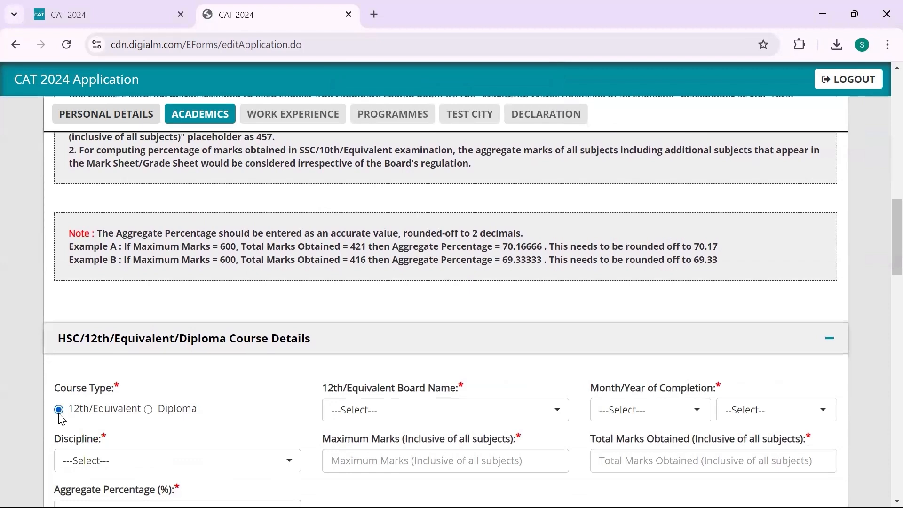
scroll(232, 387, down, 2)
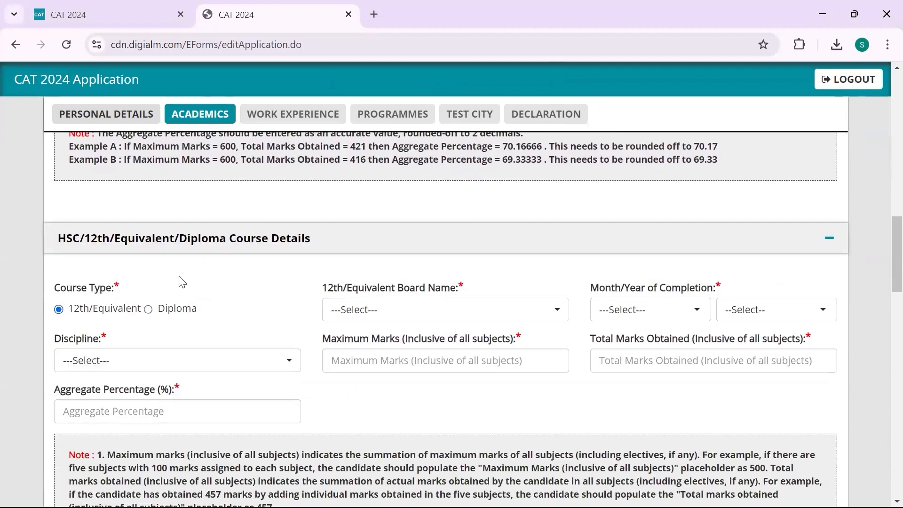
scroll(222, 307, down, 1)
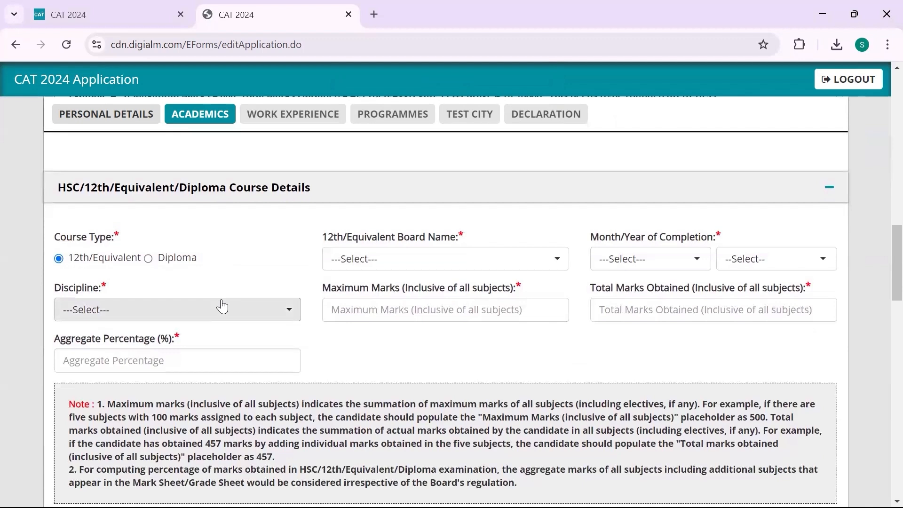
Set the 12th board to Central Board of Secondary Education, March 2019, Commerce discipline
click(400, 263)
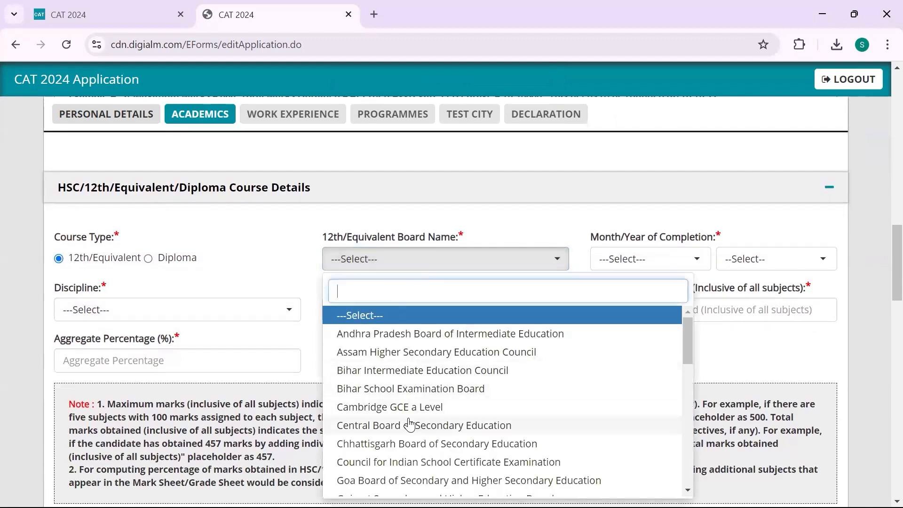
click(642, 271)
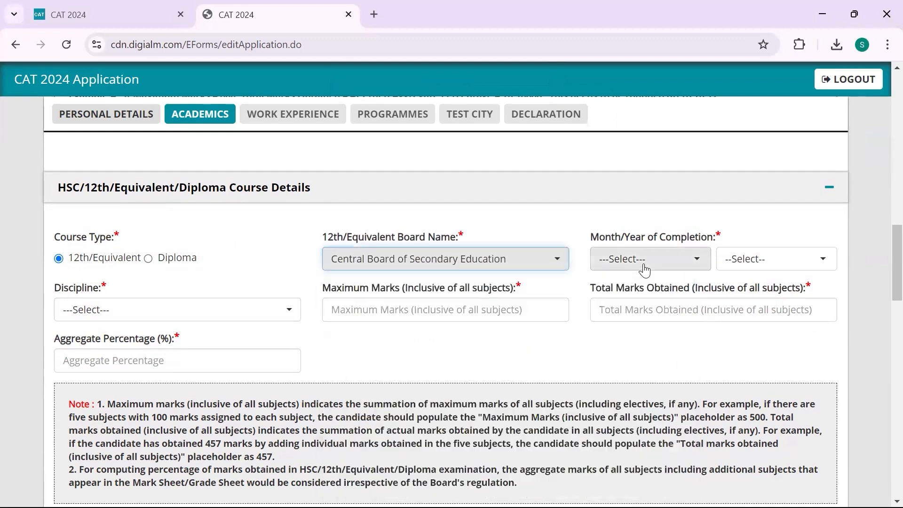
click(644, 271)
click(627, 371)
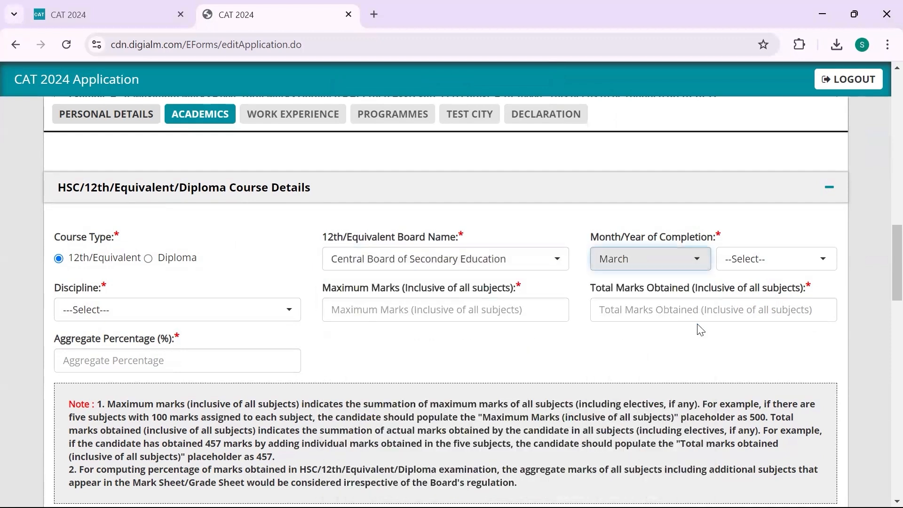
click(760, 267)
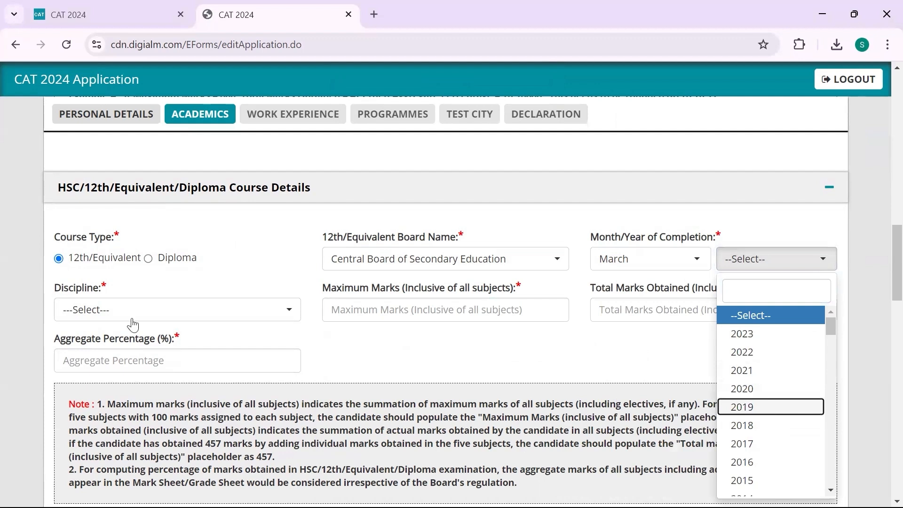
click(160, 318)
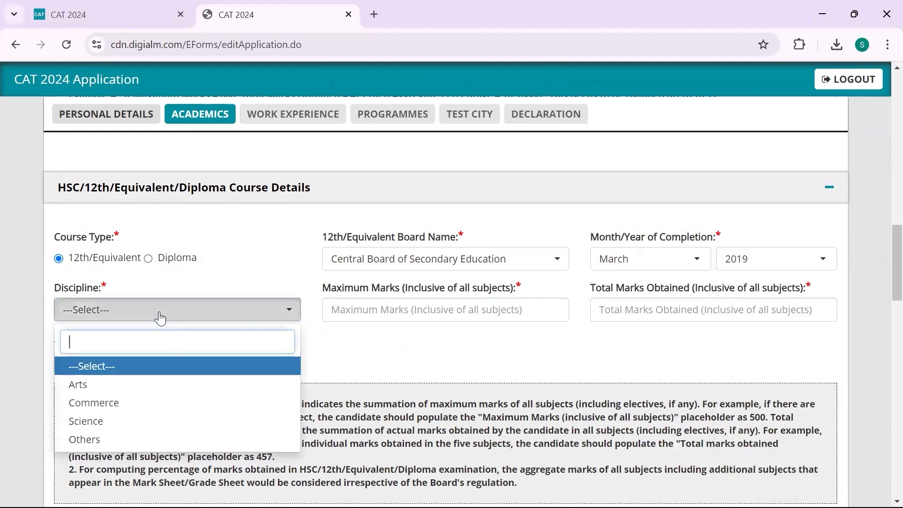
click(168, 412)
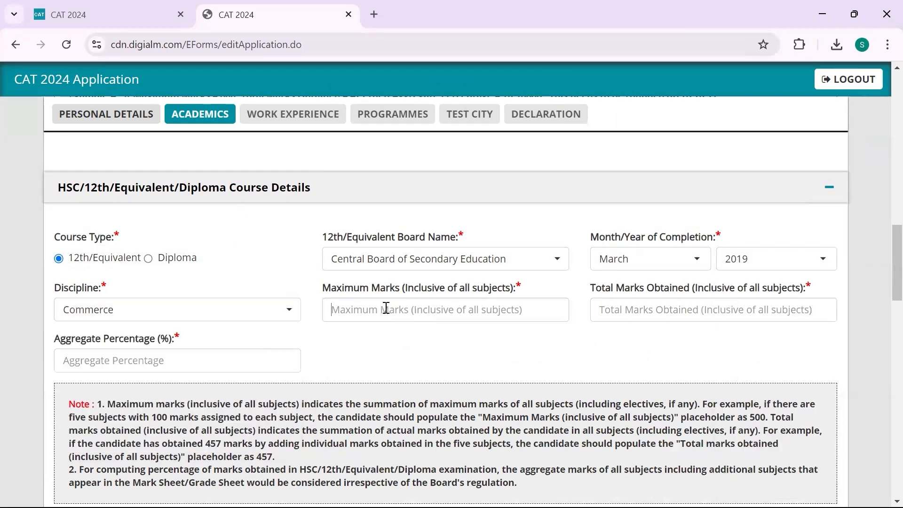
Enter 12th marks: 500 maximum, 400 obtained, 80% aggregate
click(386, 308)
text(5)
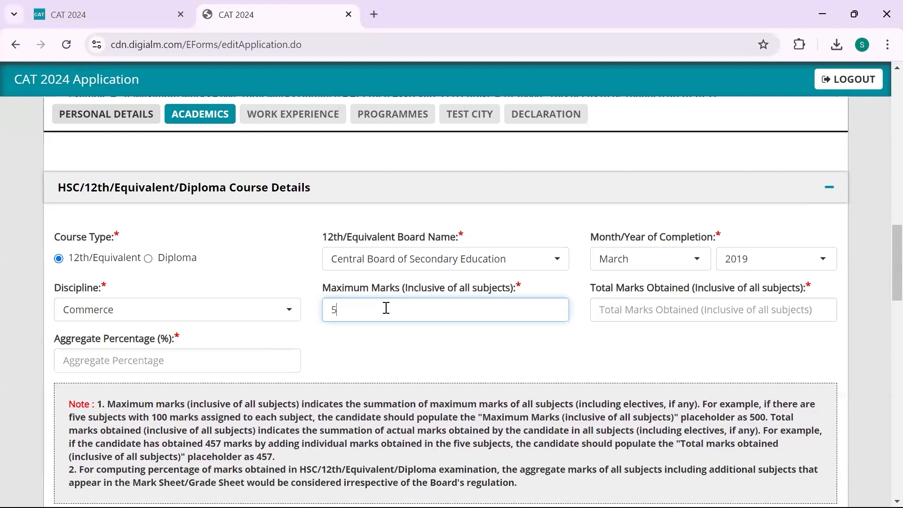
text(00)
click(641, 309)
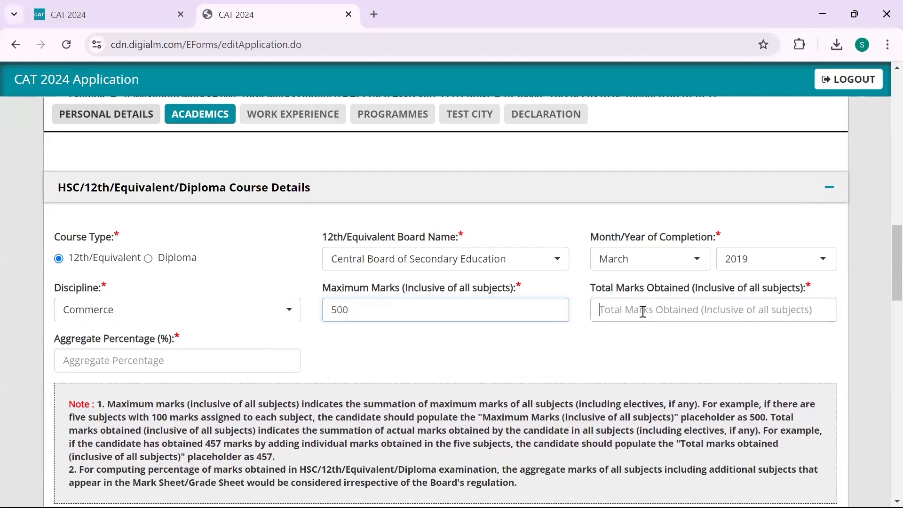
text(4)
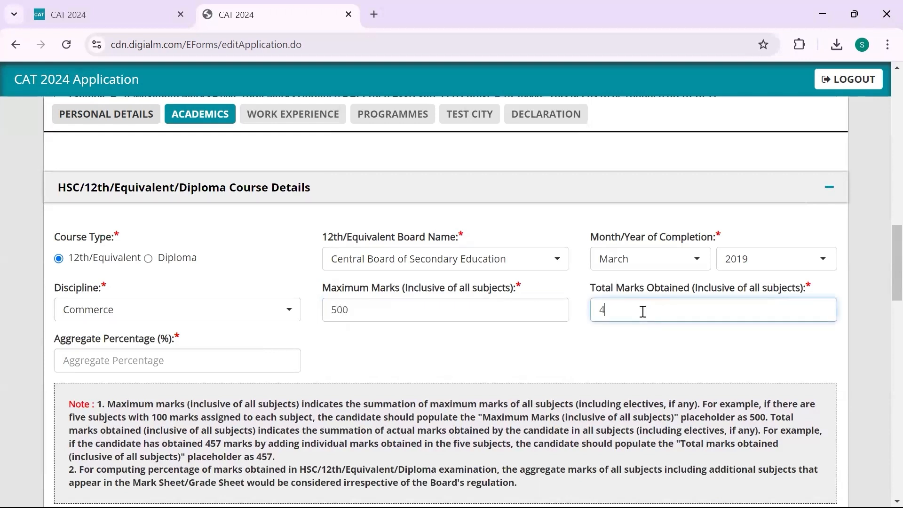
text(00)
click(179, 356)
text(80)
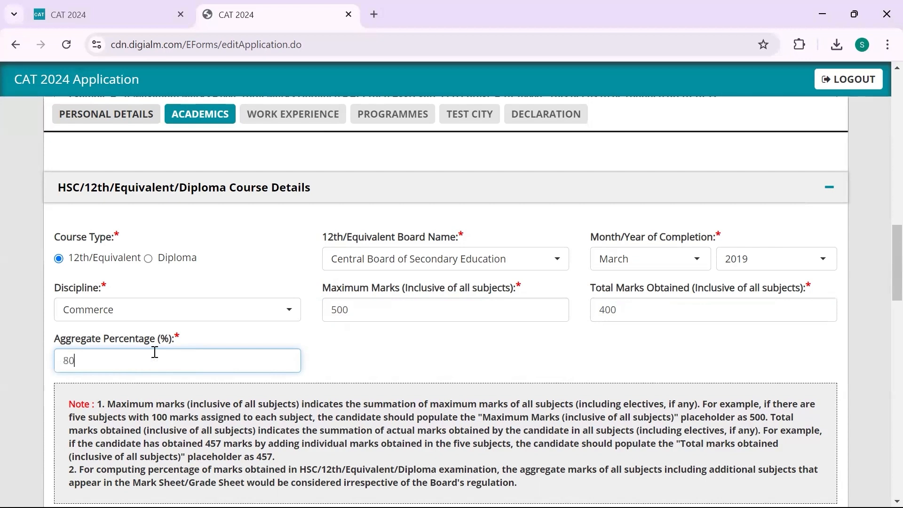
scroll(155, 353, down, 5)
scroll(155, 359, down, 2)
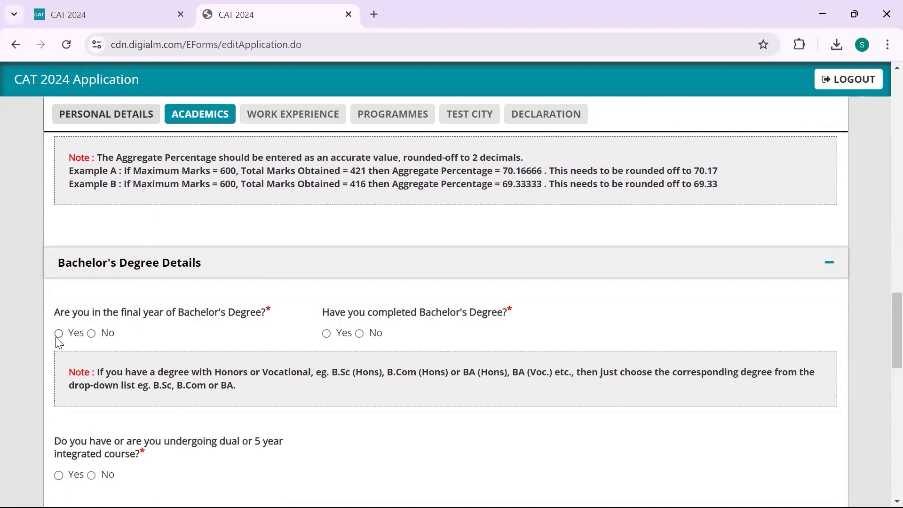
Mark the Bachelor's degree as completed, not final year, from a Private University
click(93, 334)
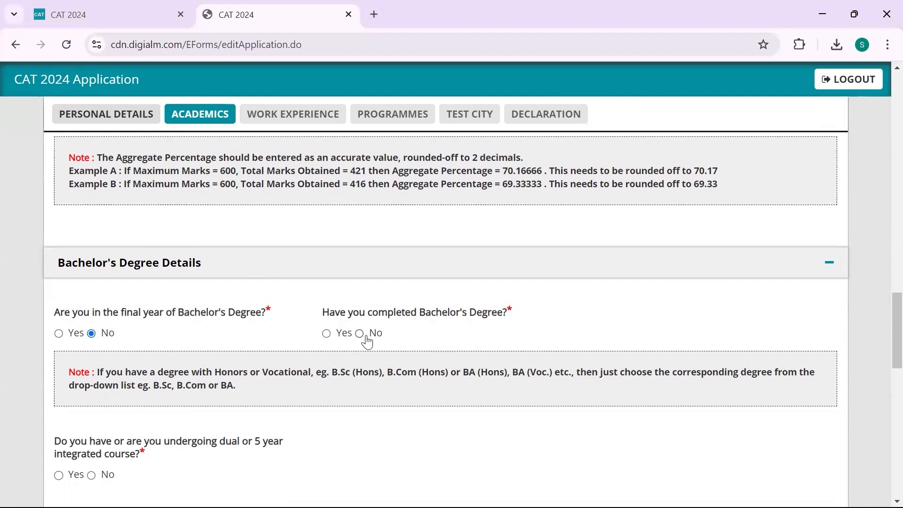
click(328, 335)
scroll(332, 338, down, 1)
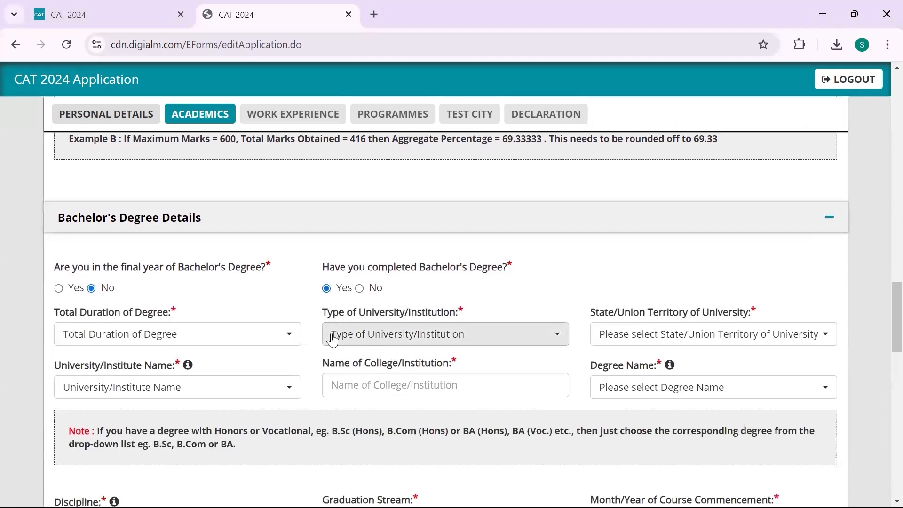
click(285, 336)
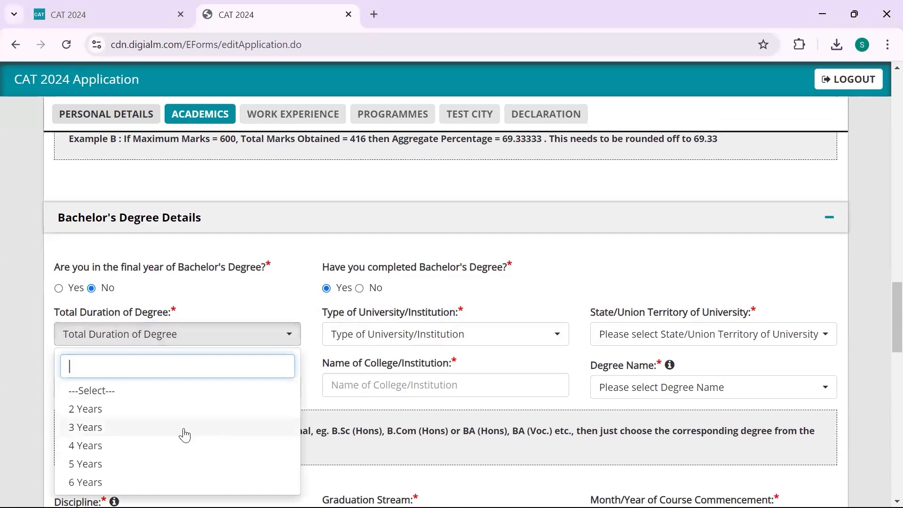
click(408, 339)
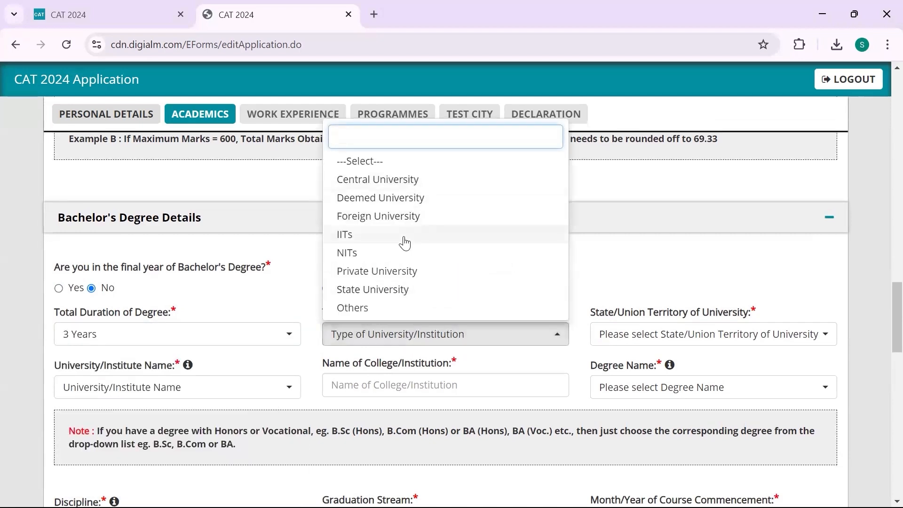
scroll(404, 242, down, 1)
scroll(403, 242, up, 1)
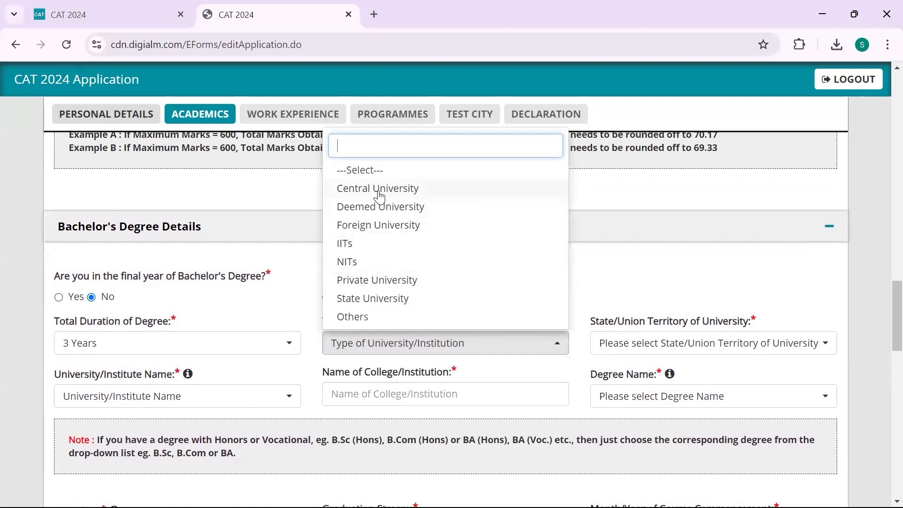
click(364, 280)
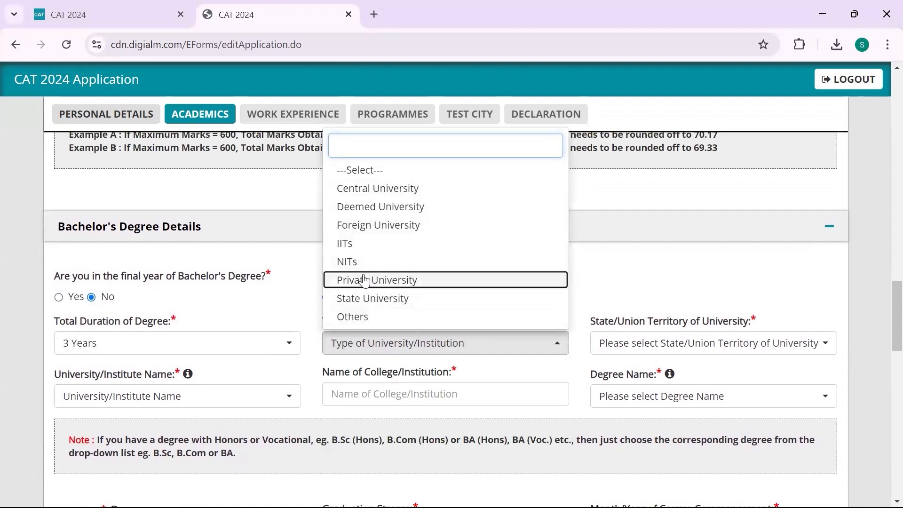
Set the university state to Madhya Pradesh, university Dr. D.Y. Patil Vidyapeeth, and college D Y College
click(641, 350)
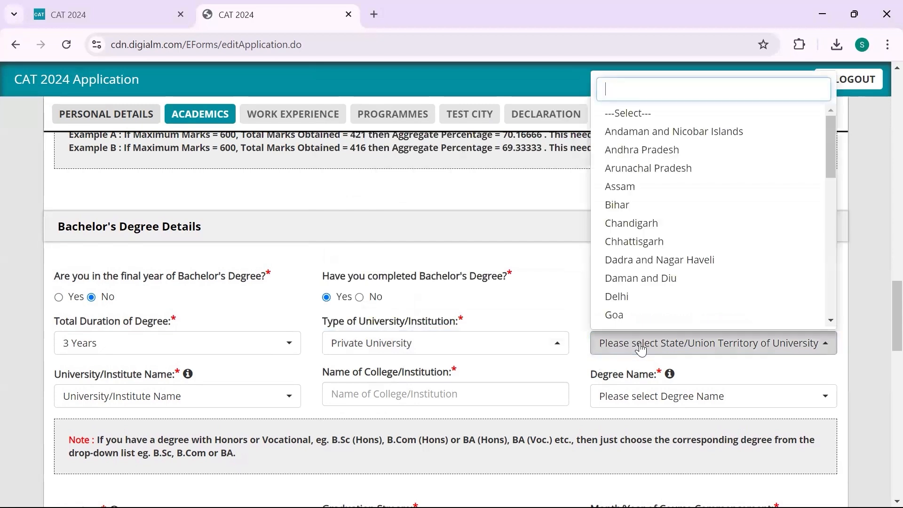
scroll(660, 246, down, 5)
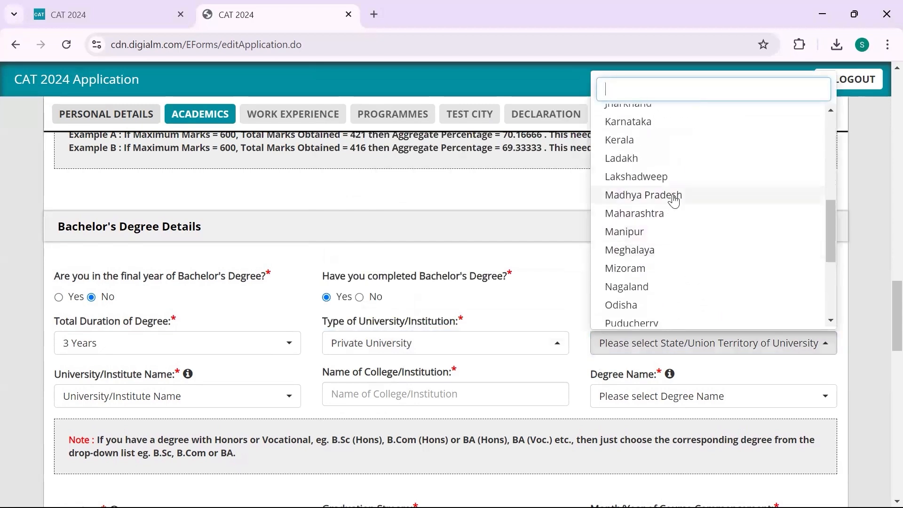
click(674, 201)
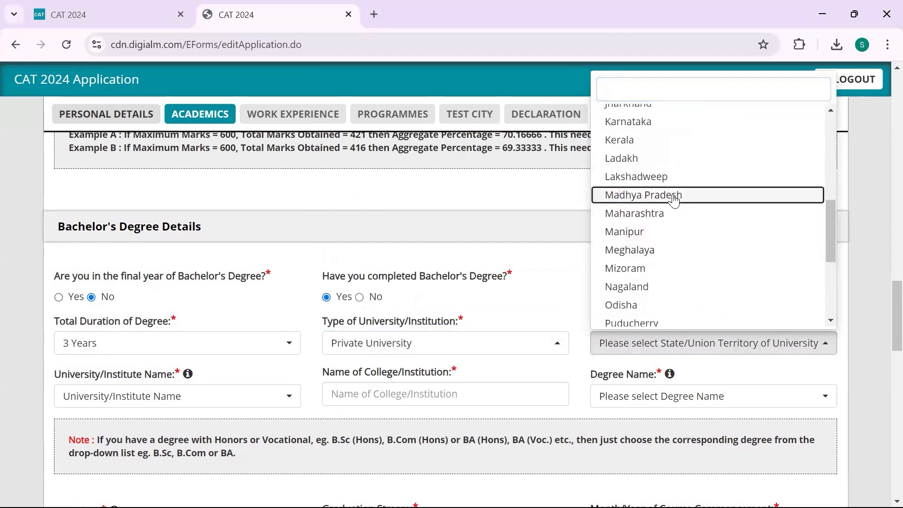
click(241, 398)
scroll(197, 332, down, 10)
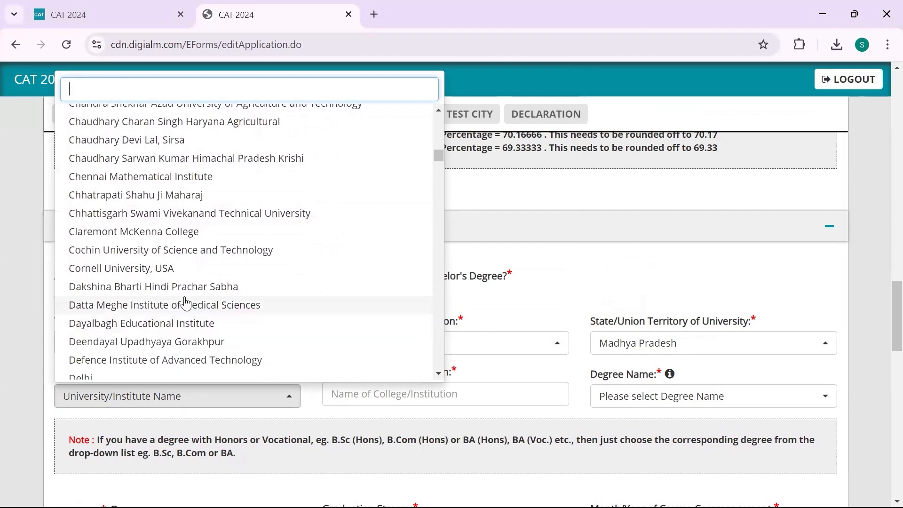
scroll(183, 301, down, 6)
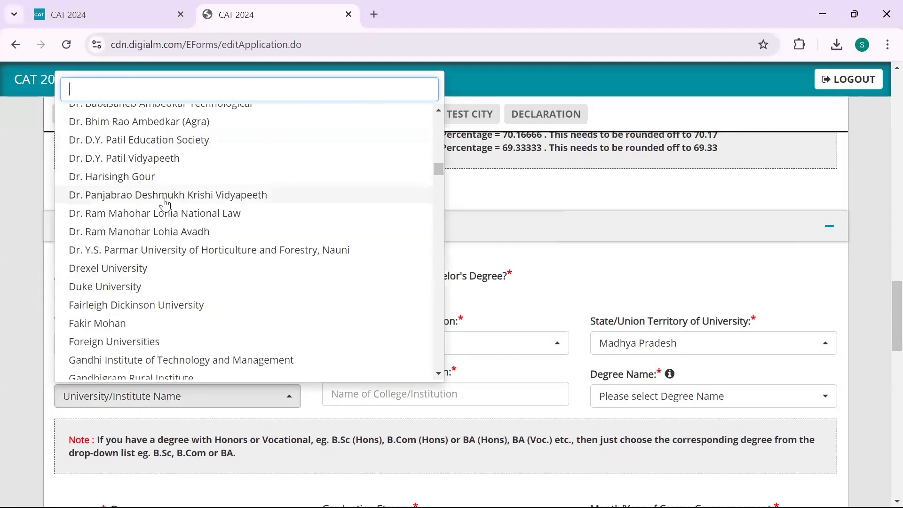
click(168, 158)
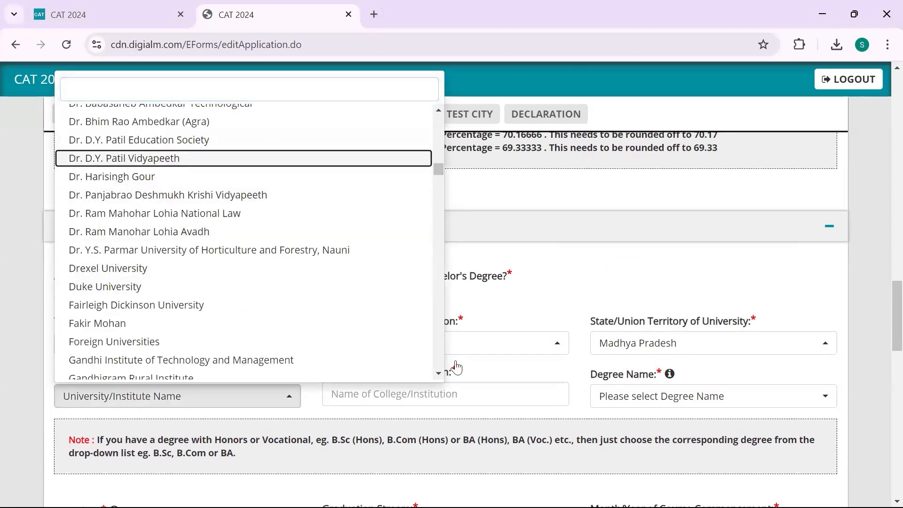
click(464, 390)
click(464, 389)
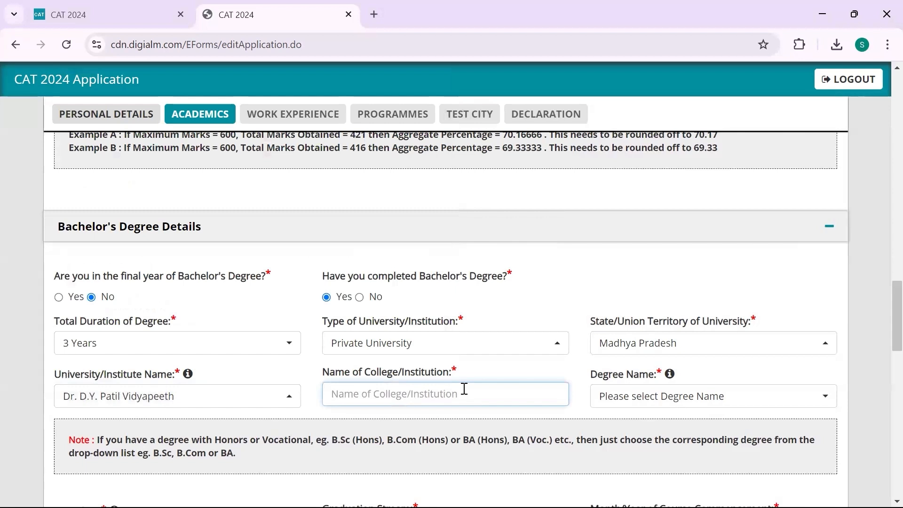
text(D Y)
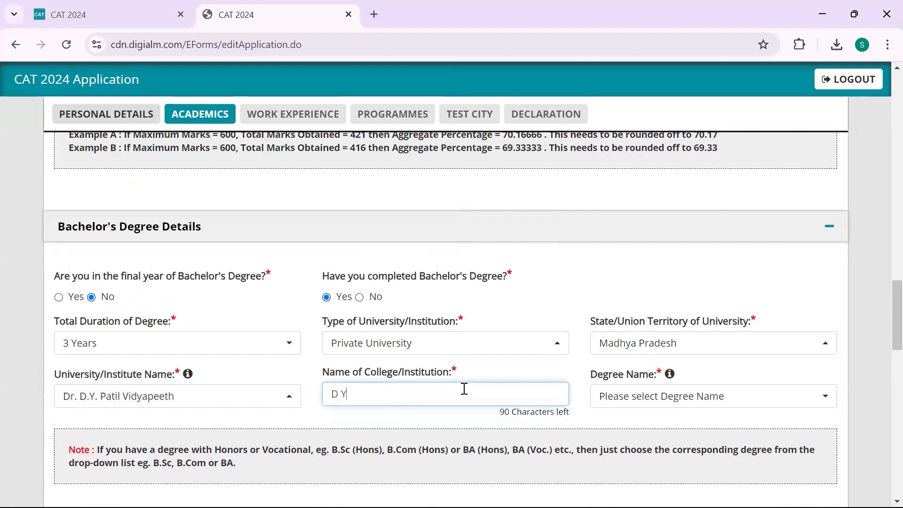
text( College)
Choose BMC - Bachelor of Mass Communication as the degree name
click(611, 404)
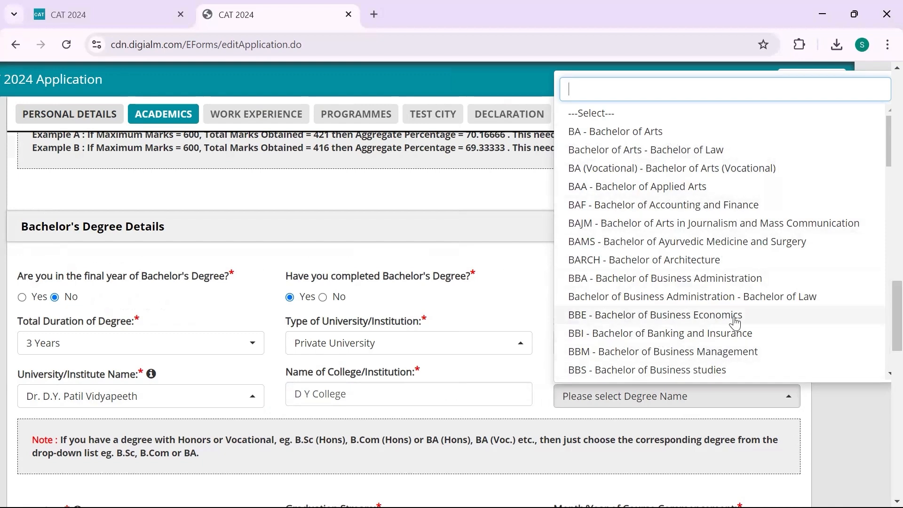
scroll(731, 286, down, 4)
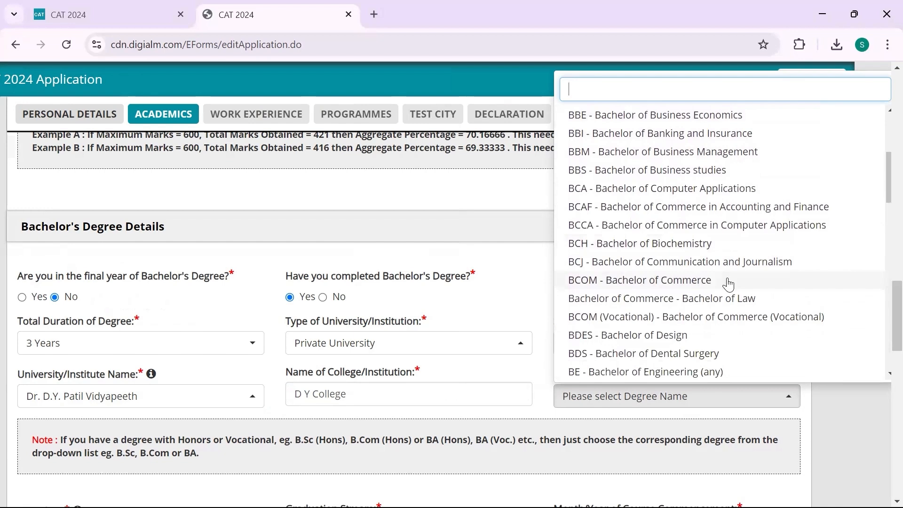
scroll(729, 285, down, 6)
scroll(728, 285, up, 1)
scroll(729, 284, down, 3)
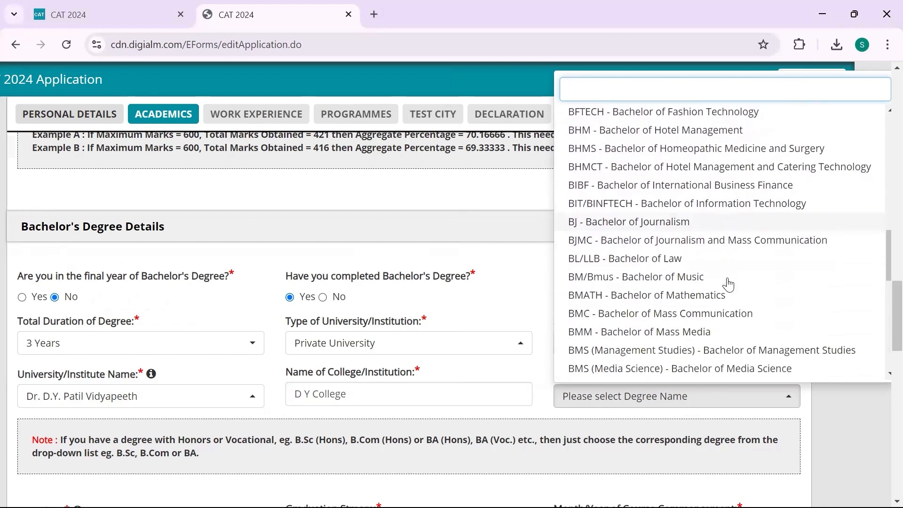
scroll(727, 301, up, 1)
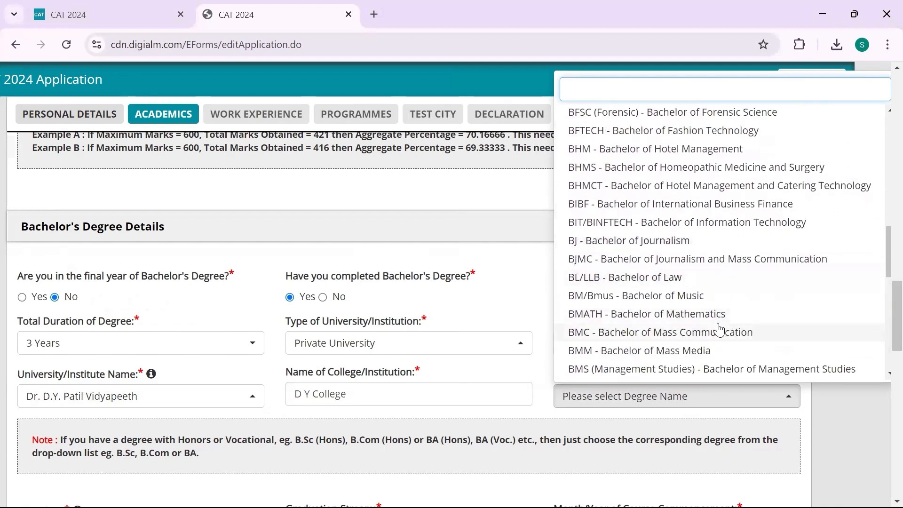
click(720, 331)
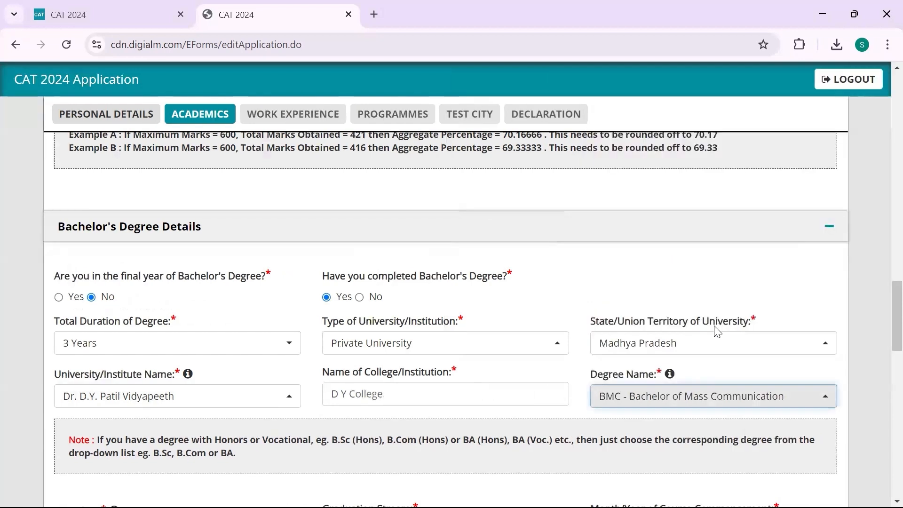
scroll(524, 343, down, 4)
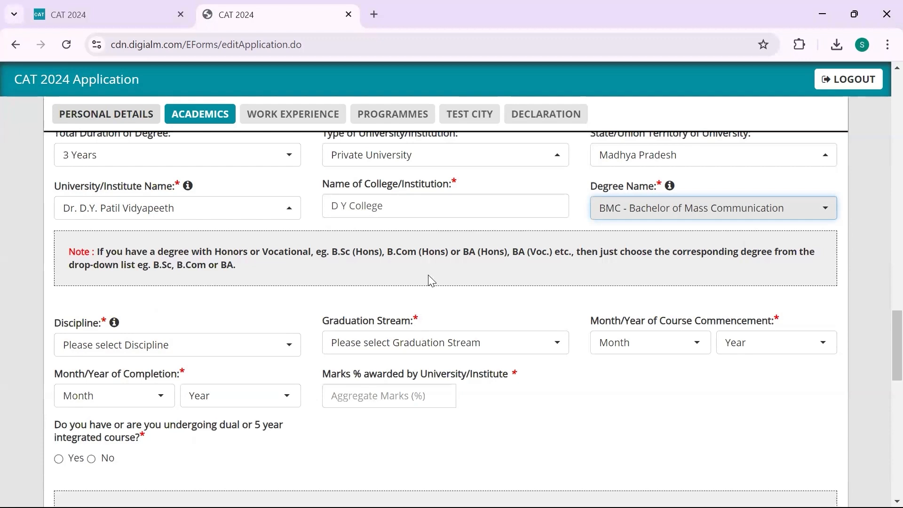
click(658, 206)
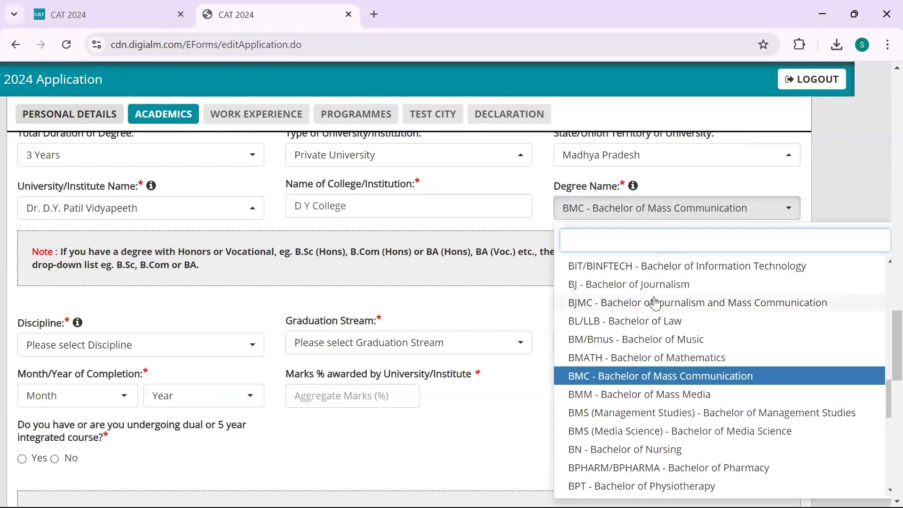
scroll(655, 303, down, 10)
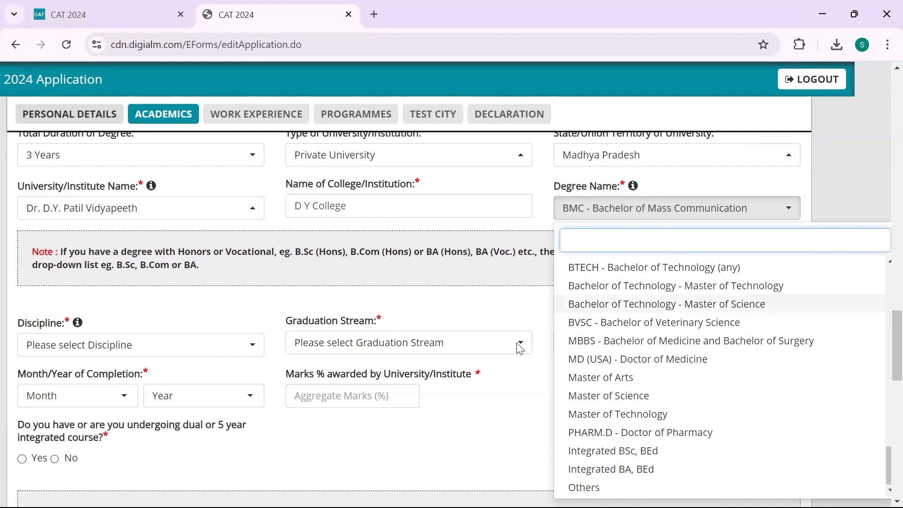
click(489, 284)
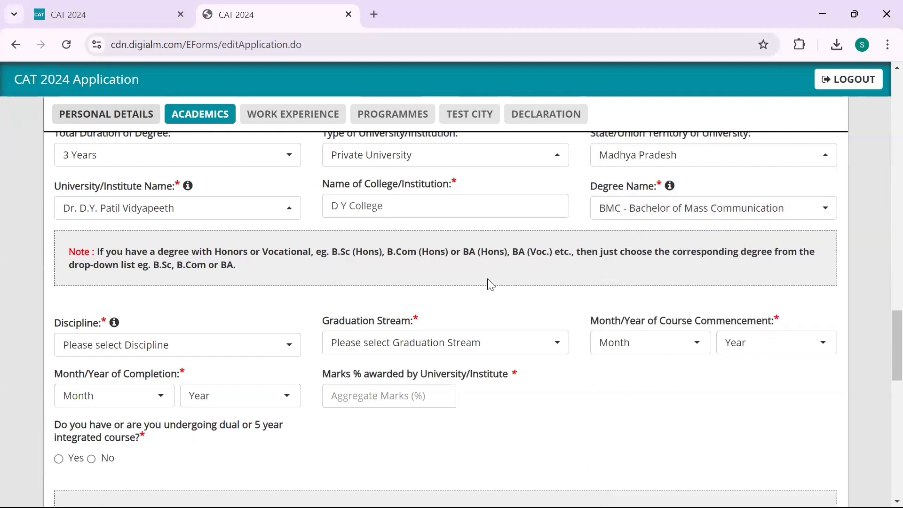
drag(382, 249, 421, 250)
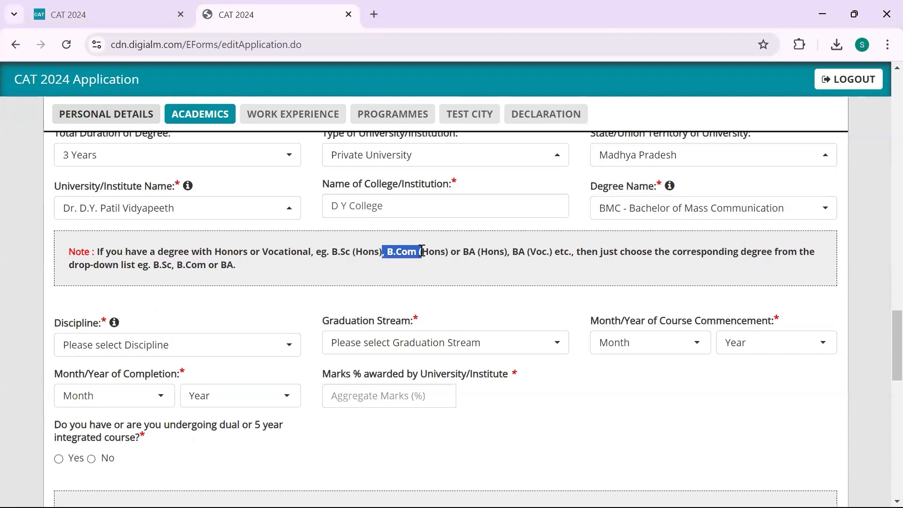
scroll(295, 258, down, 2)
scroll(288, 360, up, 1)
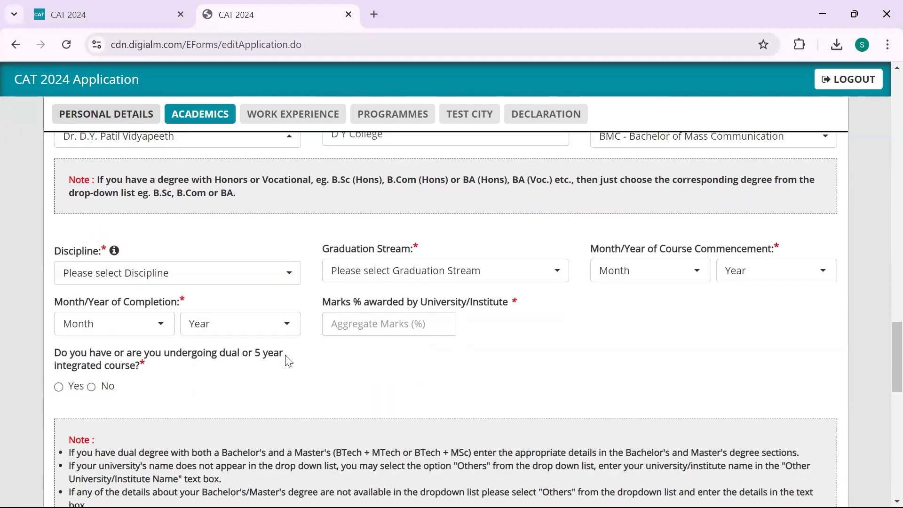
Set the Bachelor's discipline to Education and the graduation stream to Non Engineering
click(282, 288)
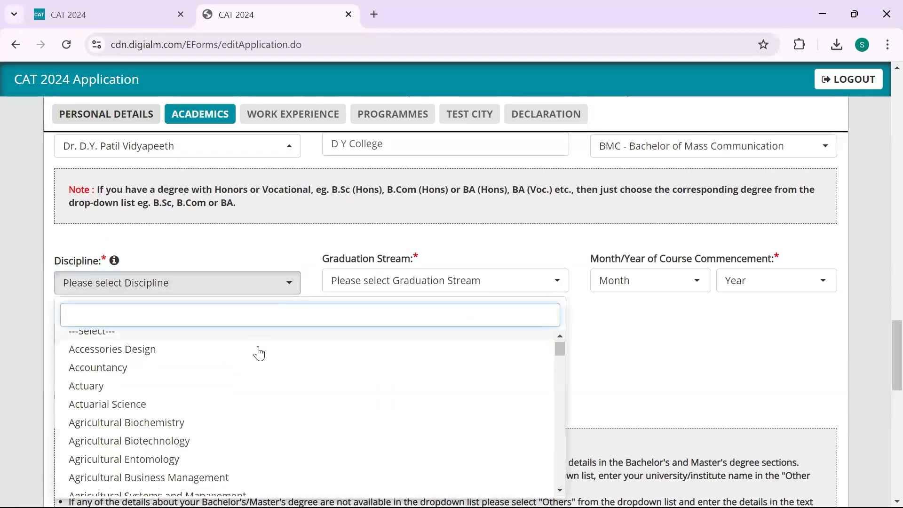
scroll(259, 353, down, 8)
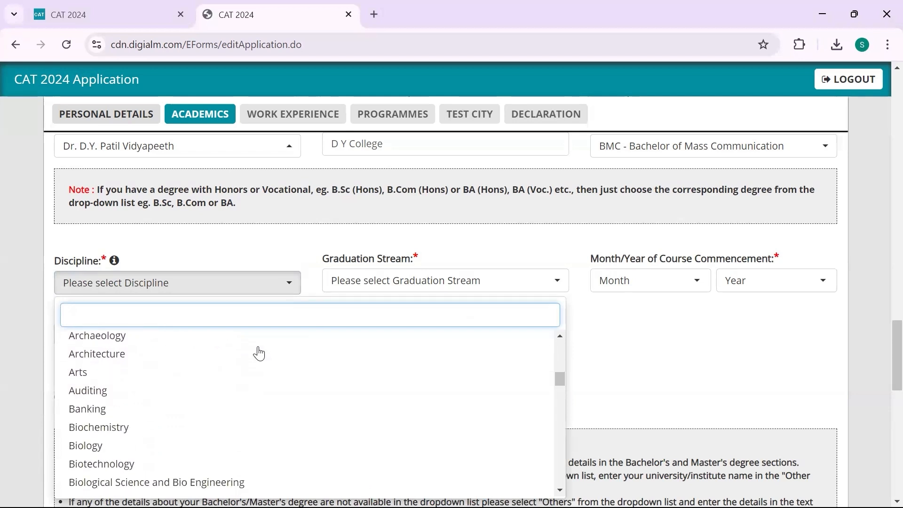
scroll(258, 353, down, 5)
scroll(259, 415, up, 12)
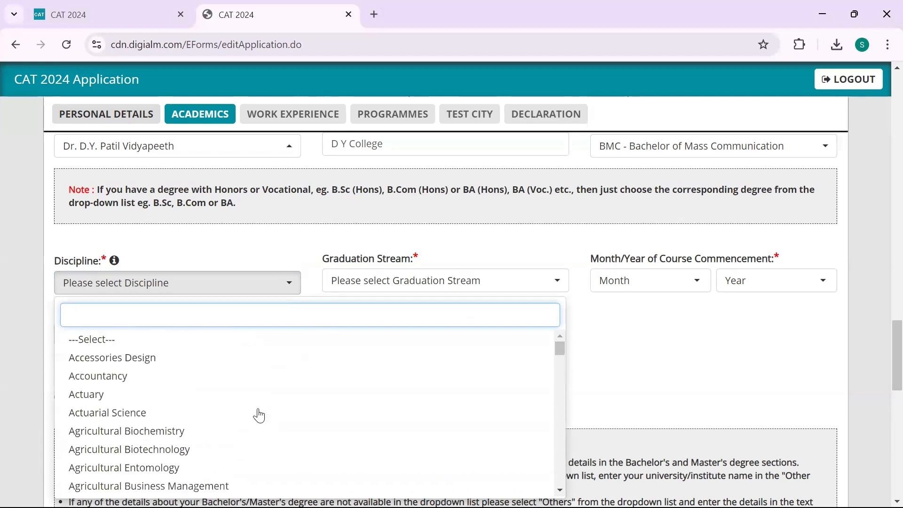
scroll(259, 415, down, 4)
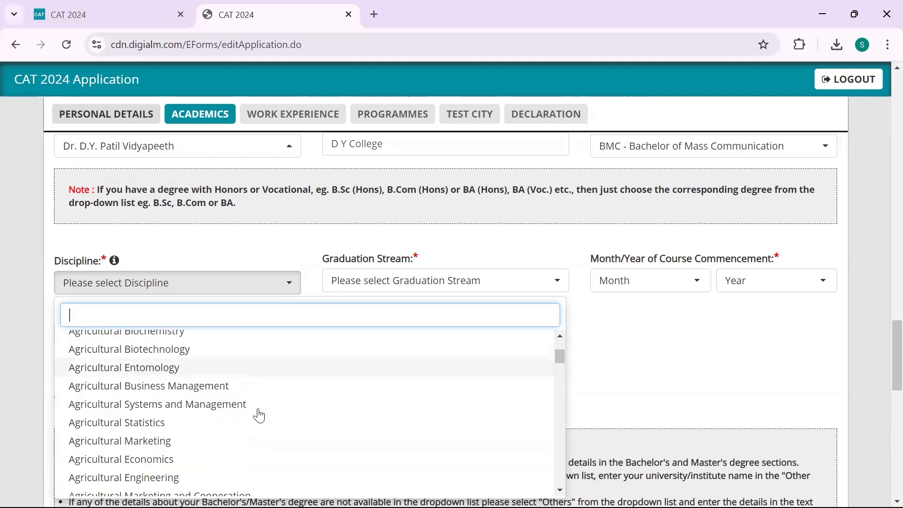
scroll(259, 416, down, 8)
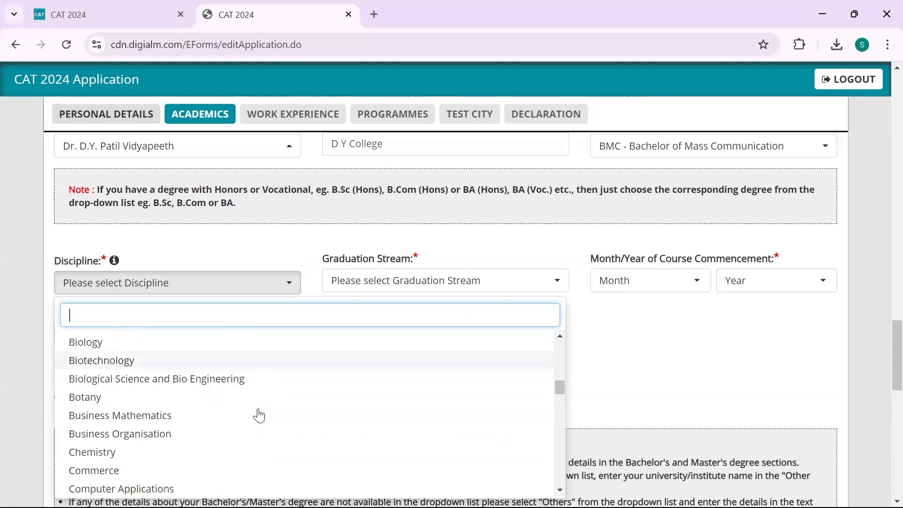
scroll(258, 413, down, 3)
scroll(258, 413, up, 1)
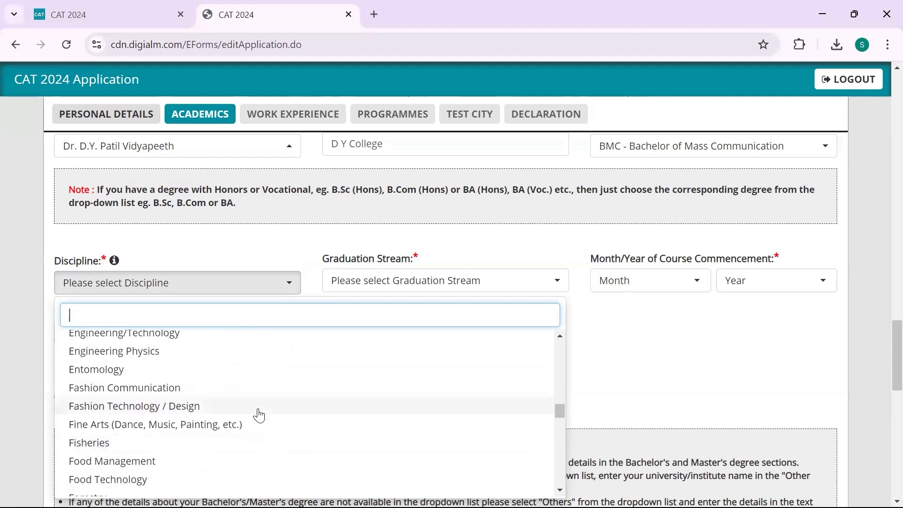
scroll(202, 471, up, 2)
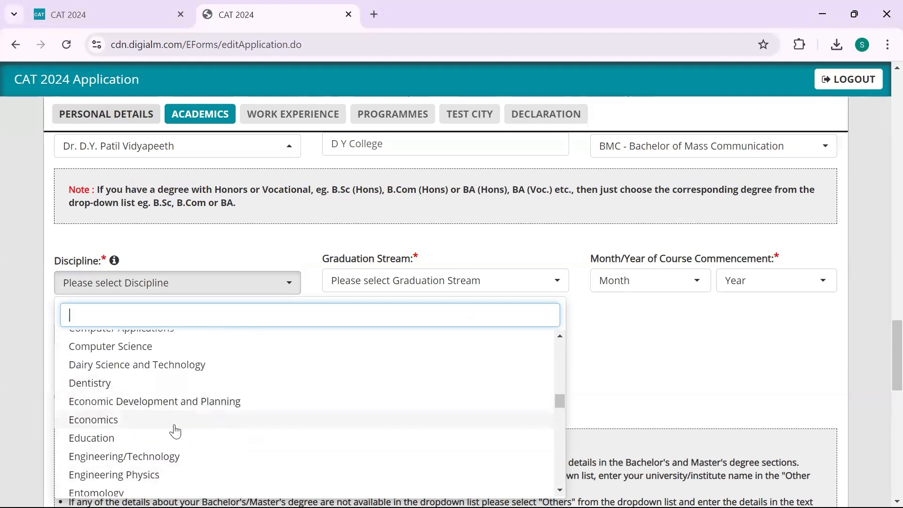
click(175, 444)
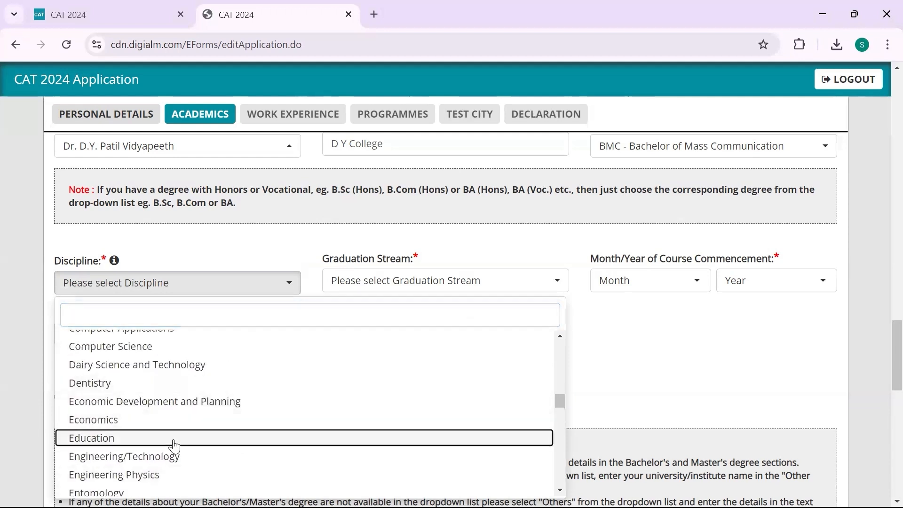
click(372, 284)
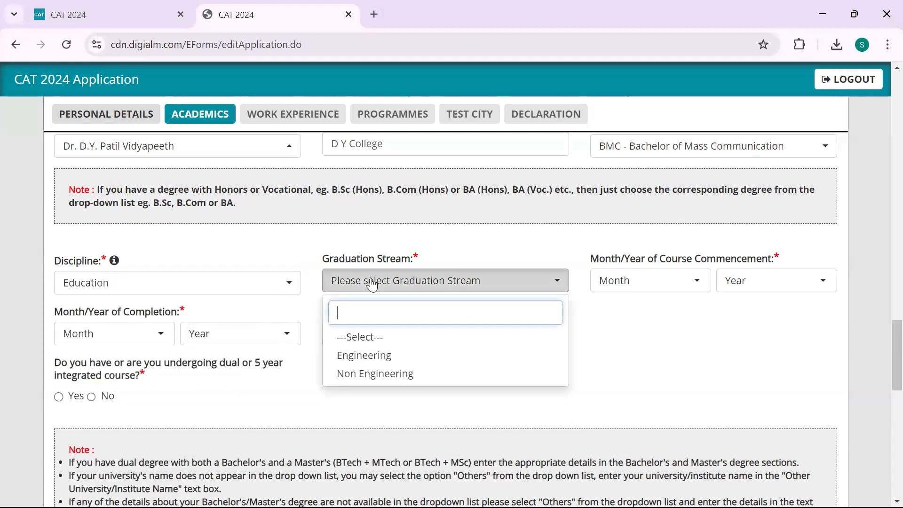
click(376, 373)
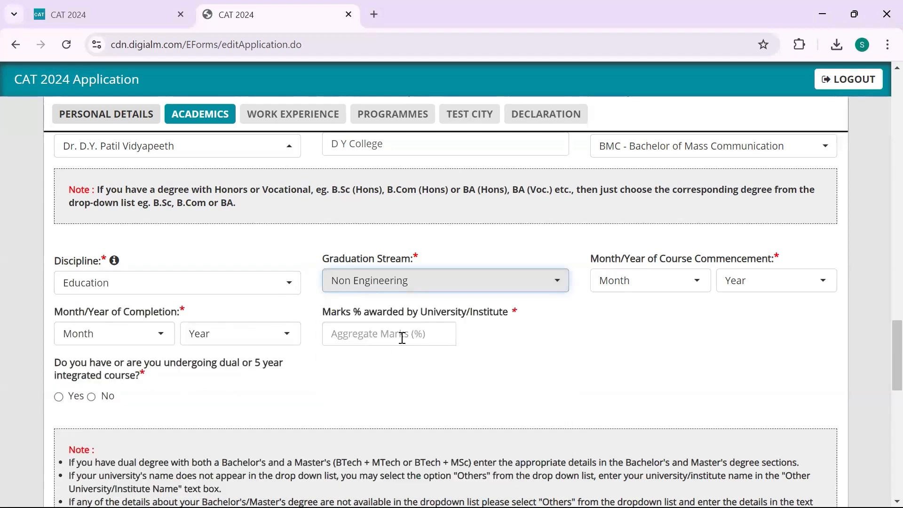
click(404, 295)
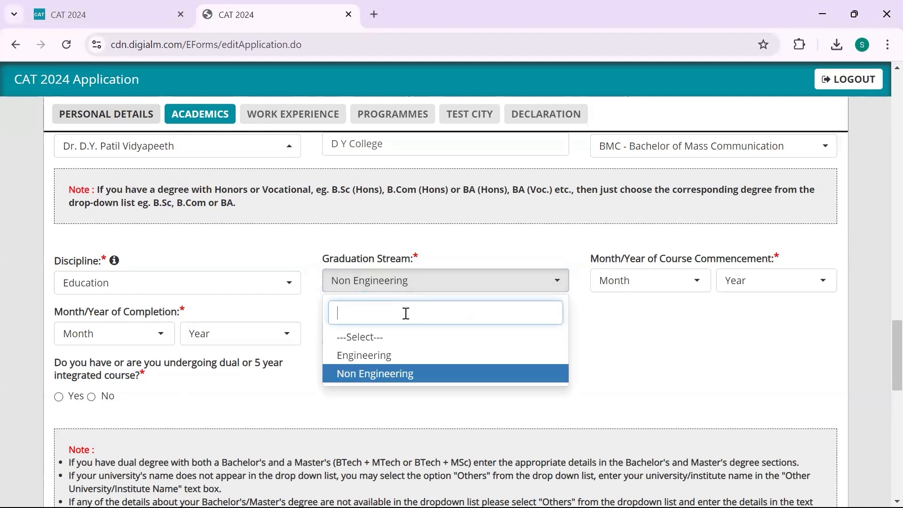
click(433, 292)
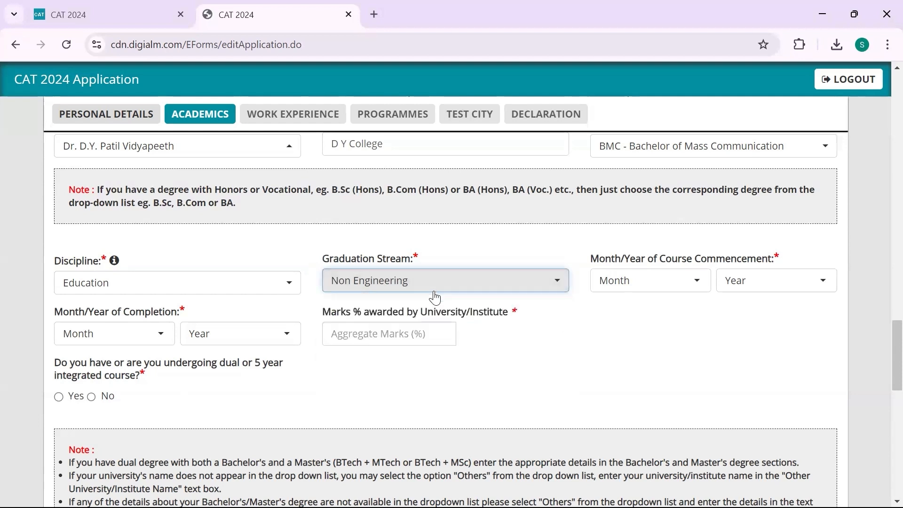
Set the course dates to March 2019 through June 2022 and aggregate marks to 77
click(654, 283)
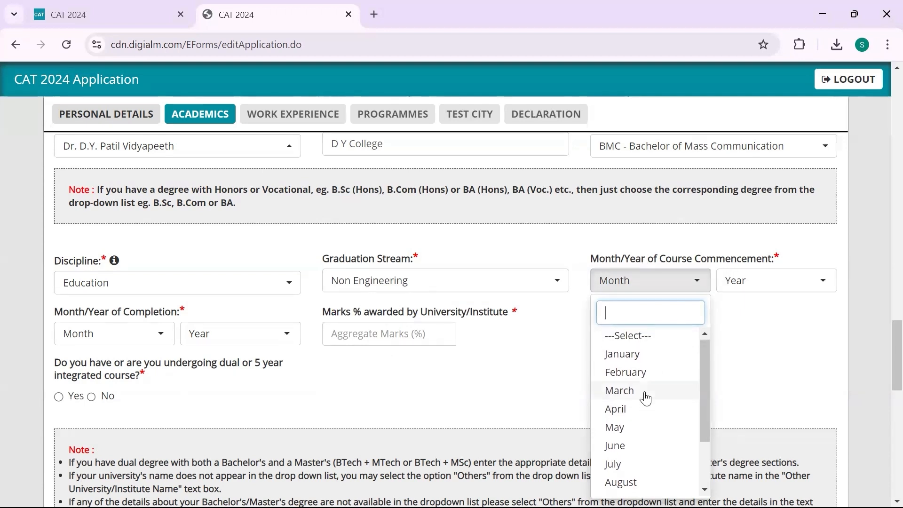
click(643, 393)
click(742, 283)
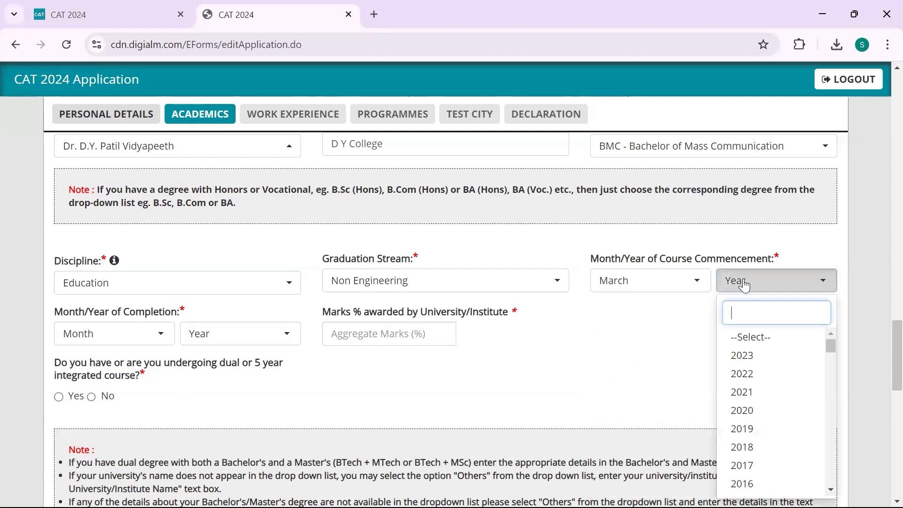
click(741, 428)
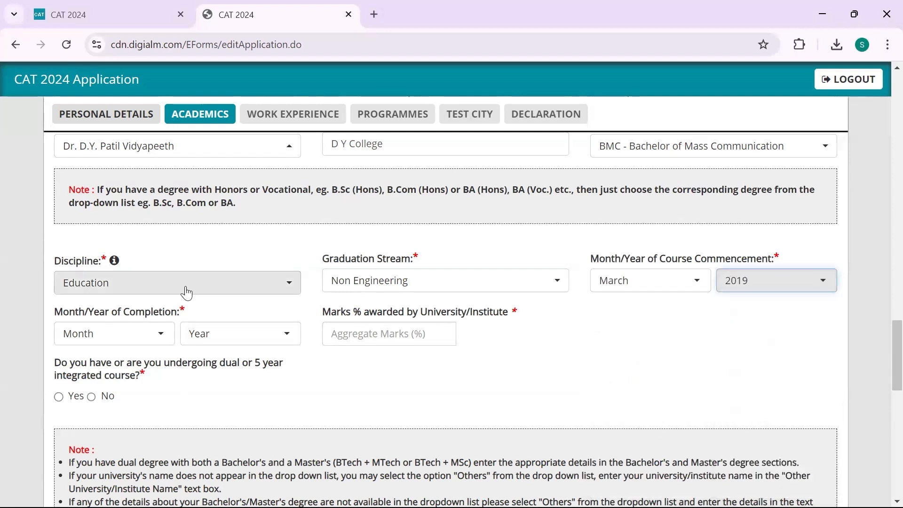
click(154, 334)
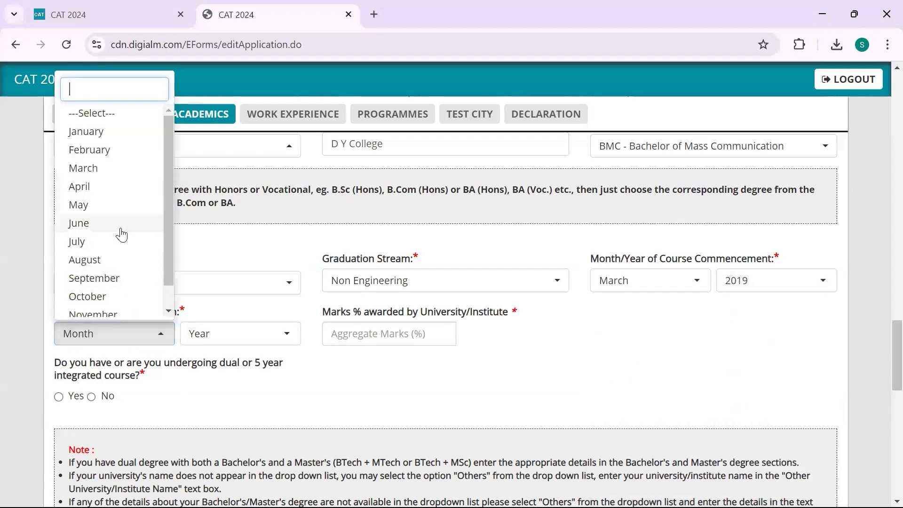
click(242, 339)
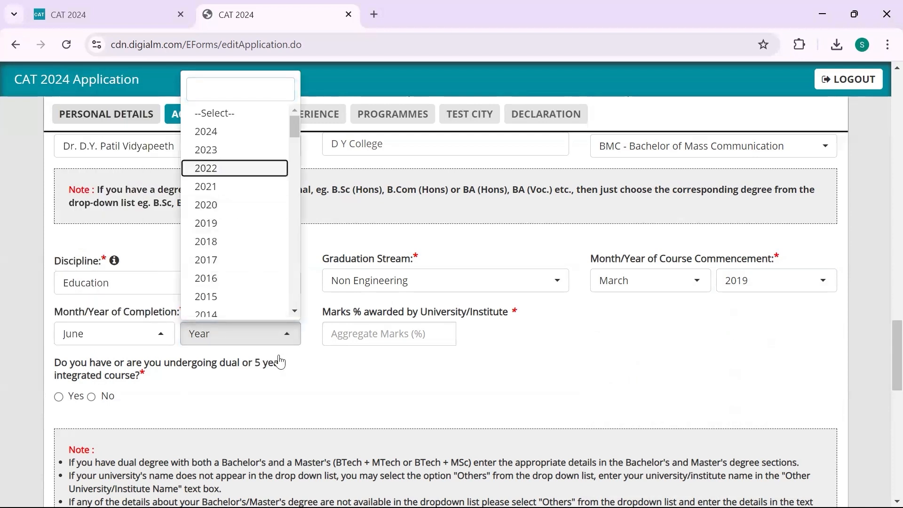
key(Return)
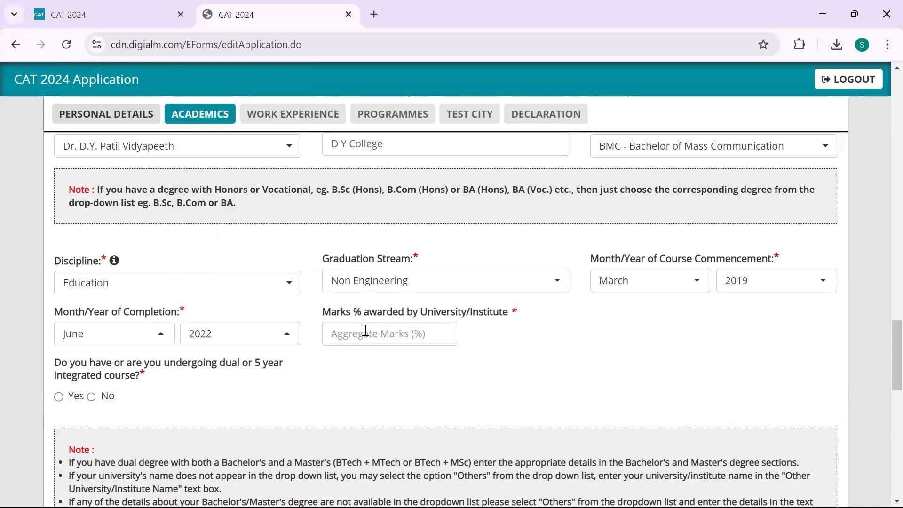
click(415, 337)
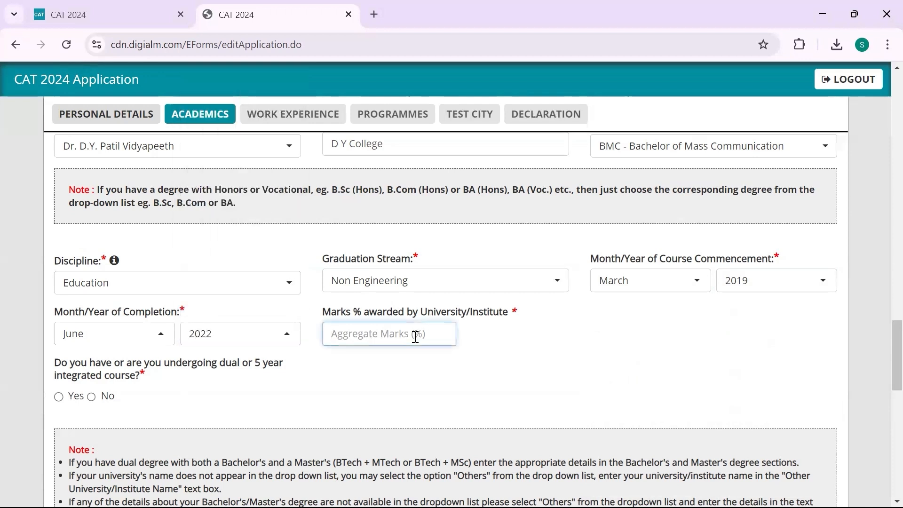
text(77)
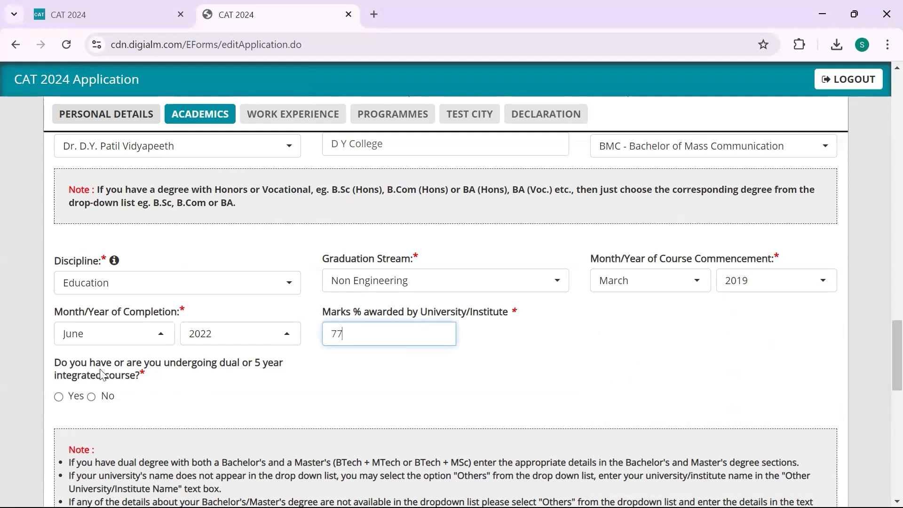
Answer No to the dual/integrated course question, then switch the Master's Degree answer from Yes to No
scroll(169, 381, down, 2)
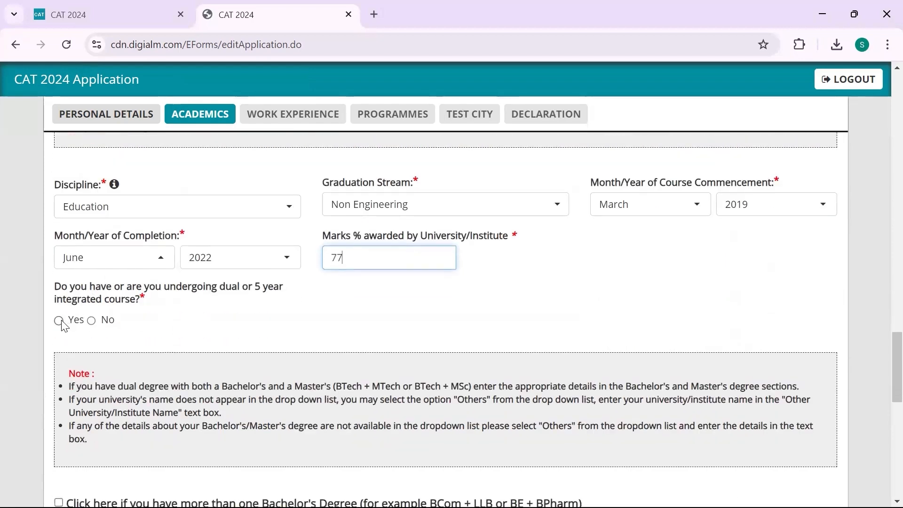
click(91, 321)
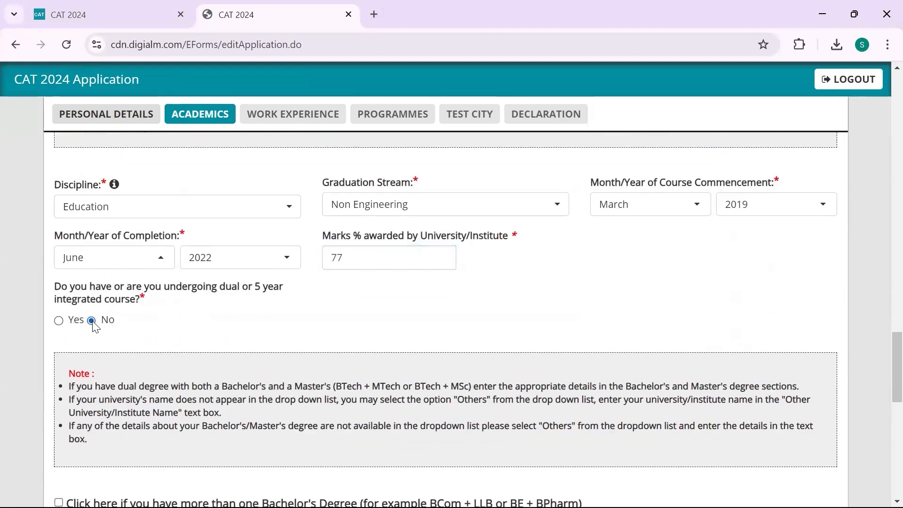
scroll(94, 325, down, 3)
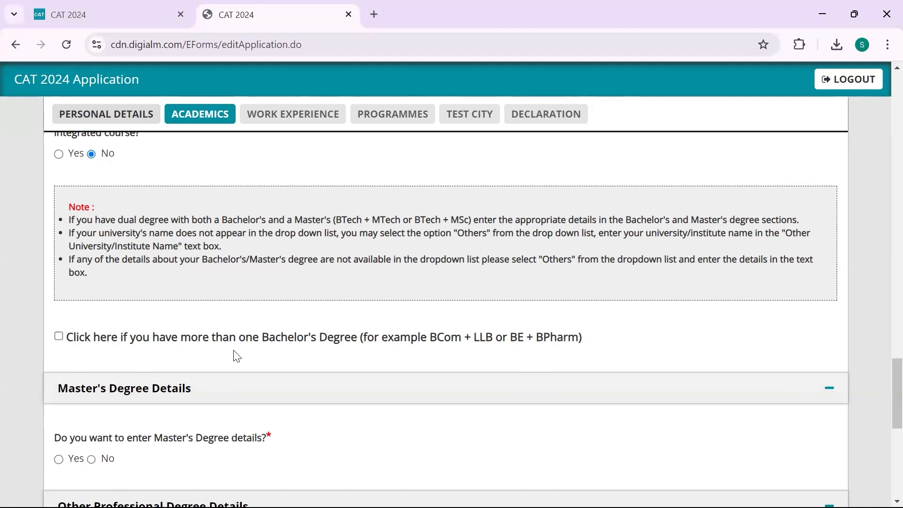
scroll(237, 356, down, 3)
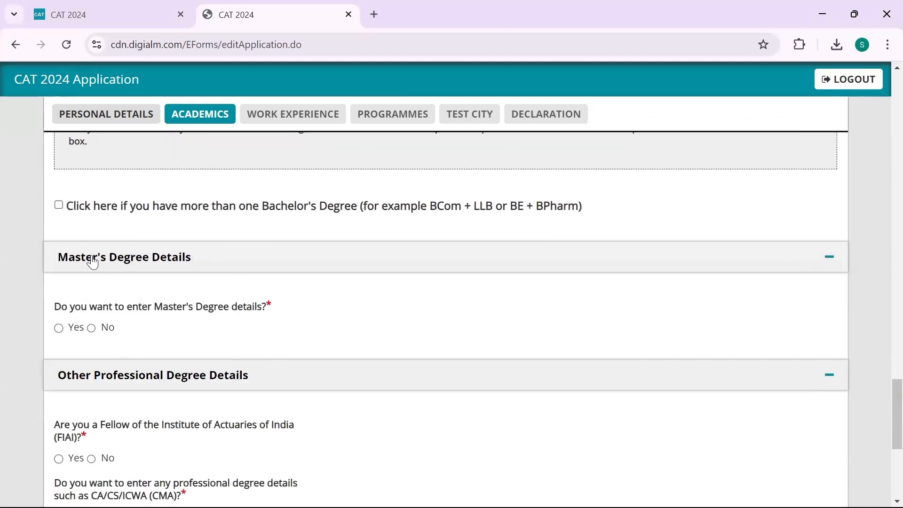
click(58, 328)
scroll(306, 369, down, 2)
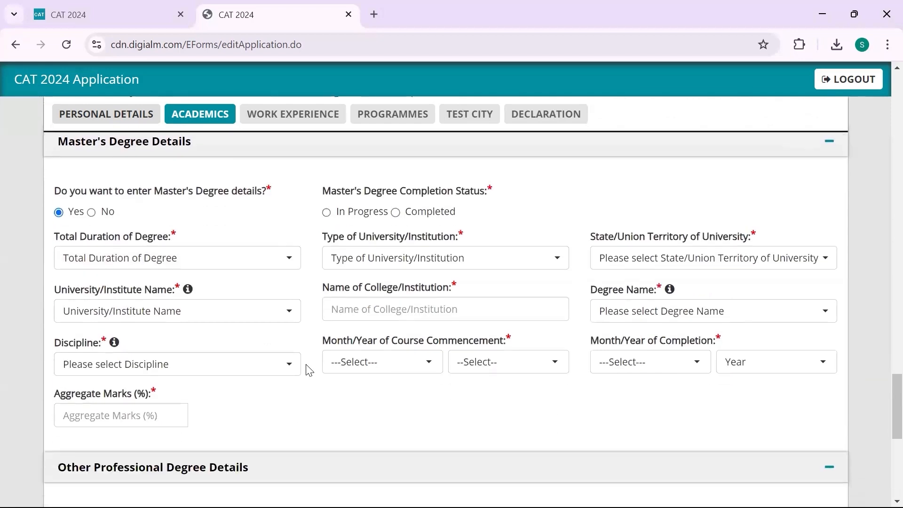
scroll(260, 379, up, 2)
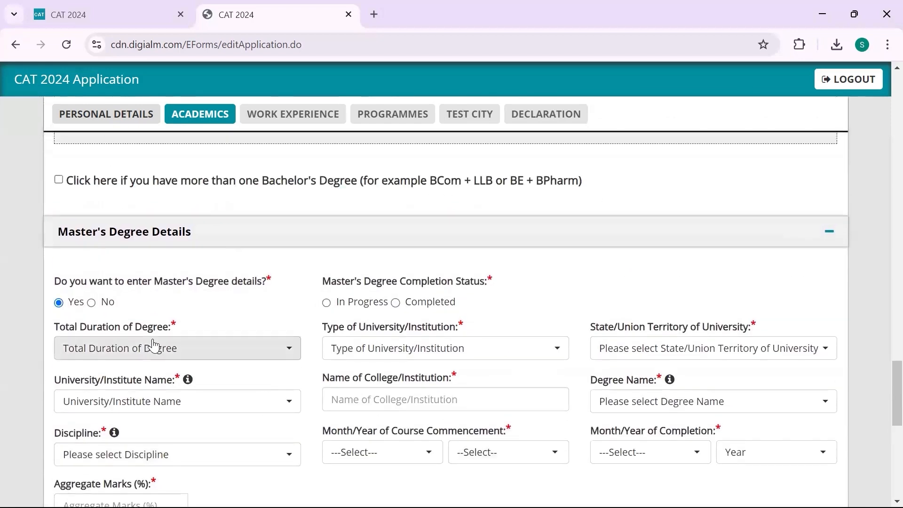
click(93, 304)
scroll(94, 309, down, 2)
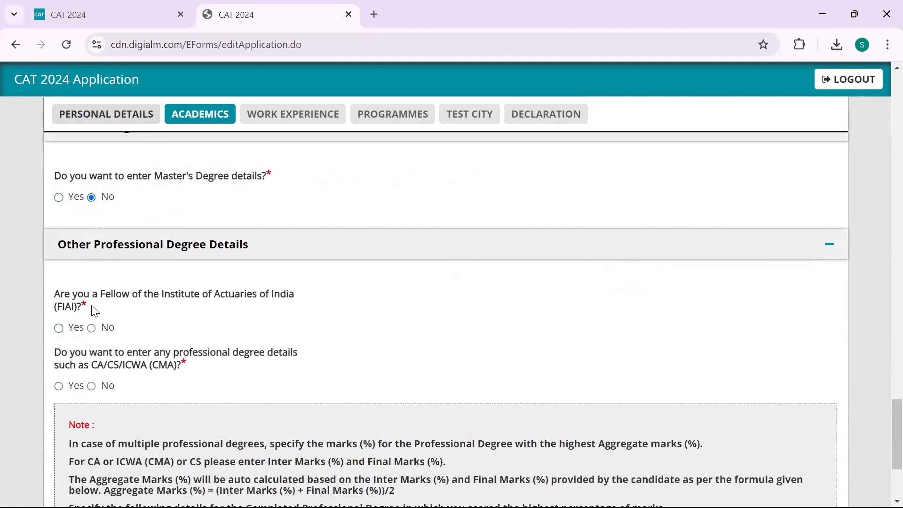
Answer No to both the FIAI fellowship and CA/CS/ICWA degree questions
scroll(94, 311, down, 1)
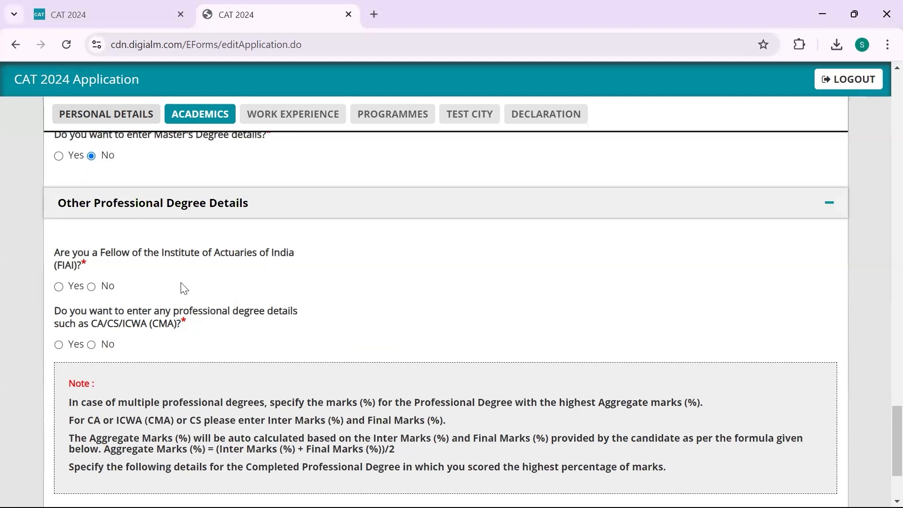
click(59, 286)
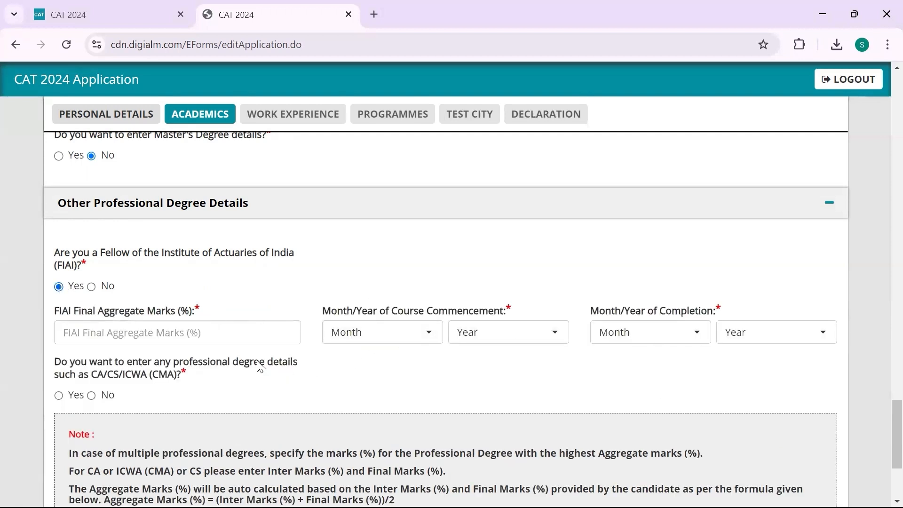
click(91, 288)
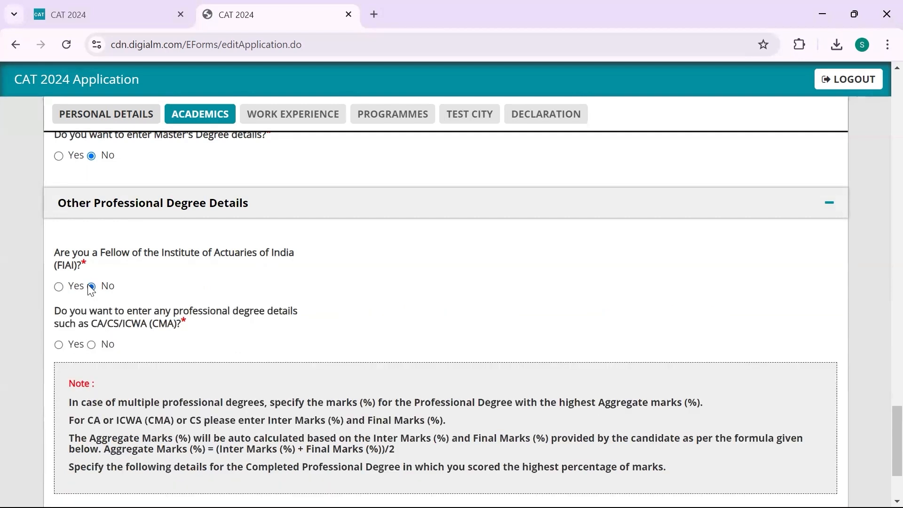
click(92, 346)
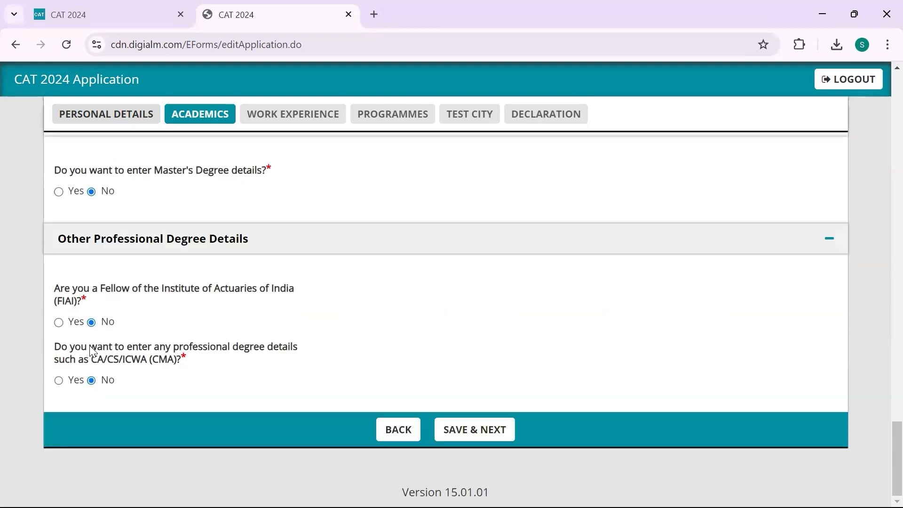
click(462, 427)
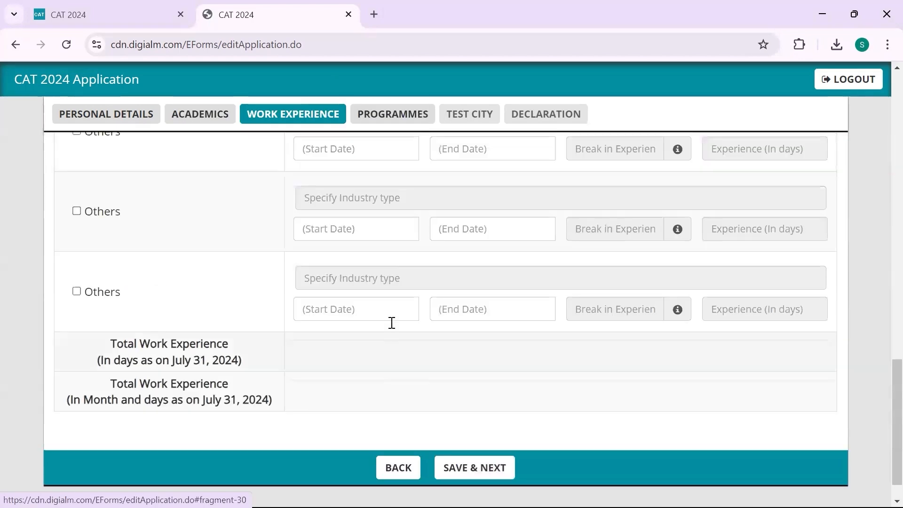
scroll(391, 323, up, 10)
scroll(393, 326, up, 6)
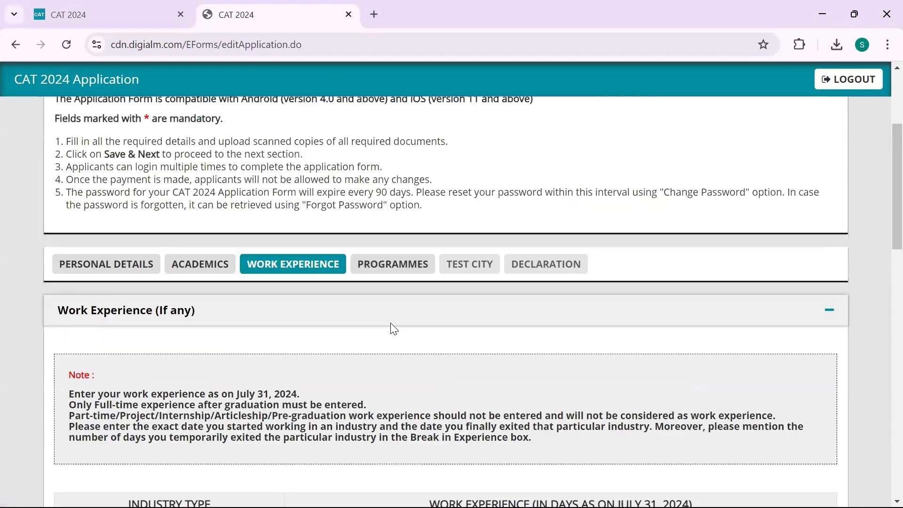
scroll(392, 323, down, 2)
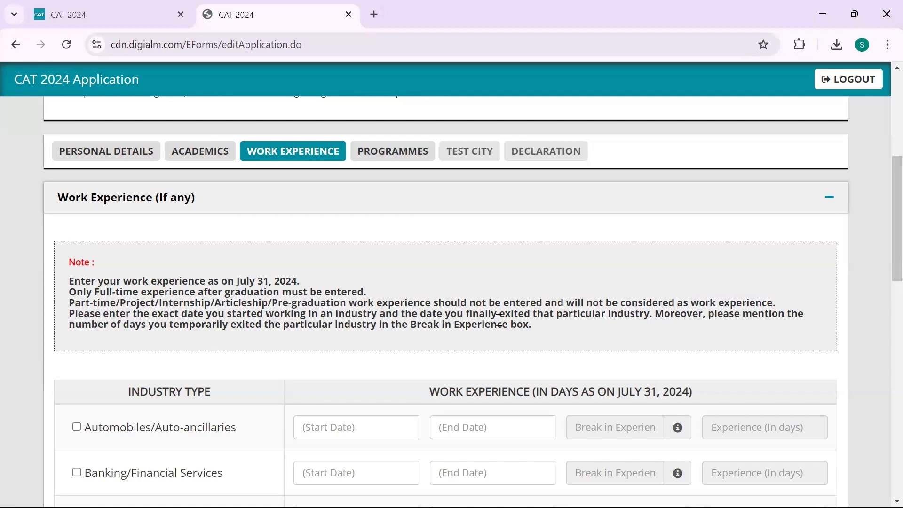
Tick, then untick, Engineering/Industrial, Pharmaceuticals/Healthcare and Information Technology in the industries list
scroll(524, 330, down, 1)
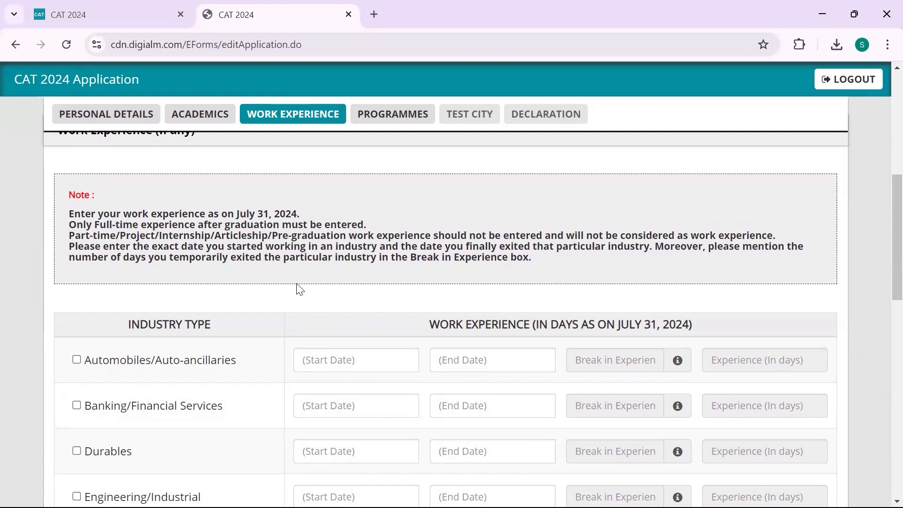
scroll(184, 311, down, 3)
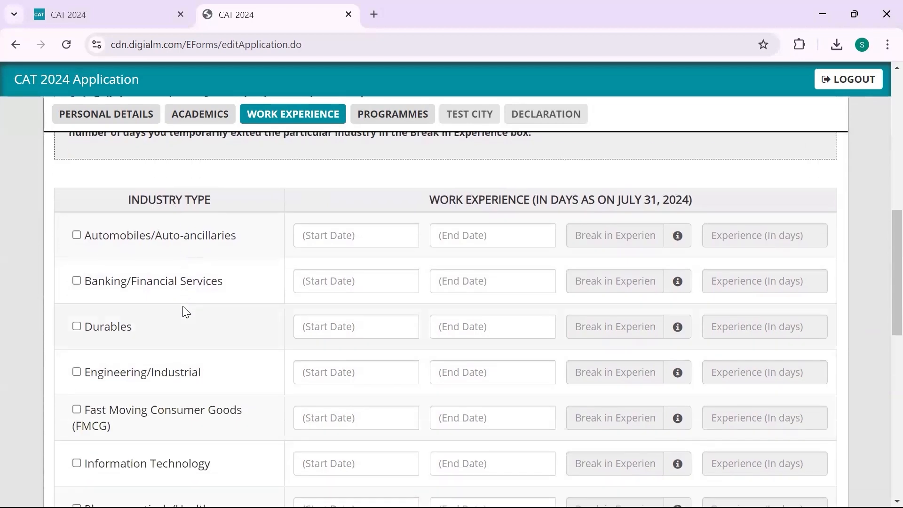
scroll(184, 310, down, 3)
scroll(184, 308, up, 4)
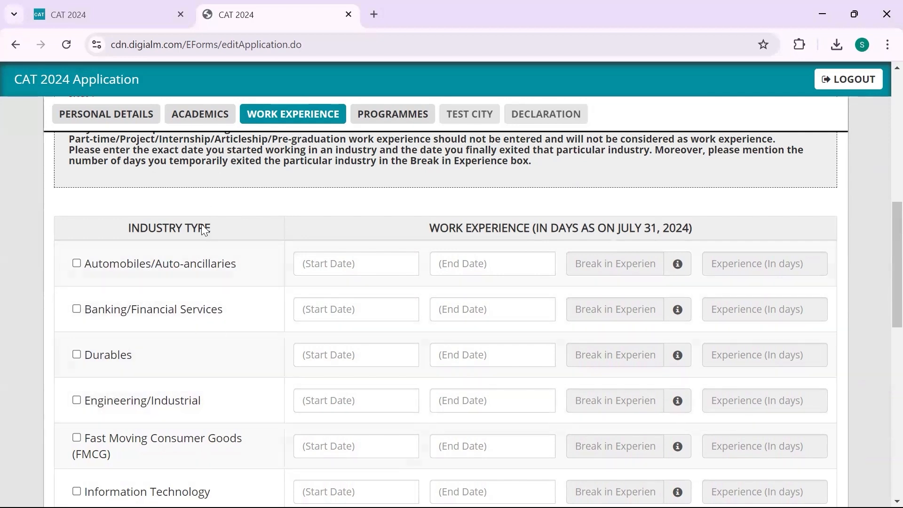
scroll(201, 313, down, 2)
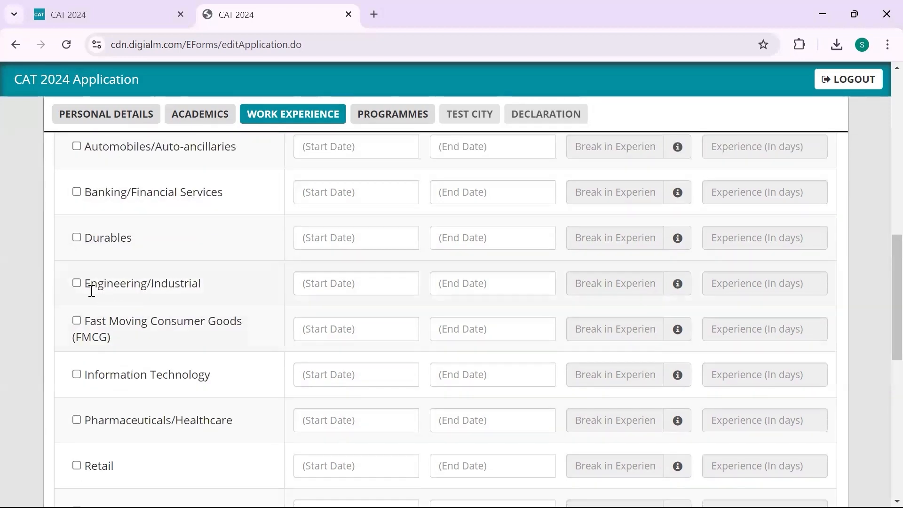
click(77, 283)
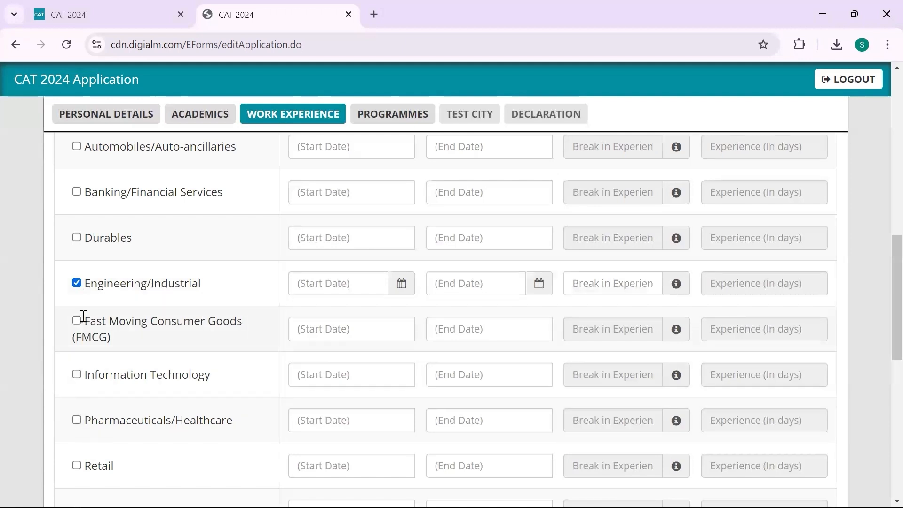
click(77, 420)
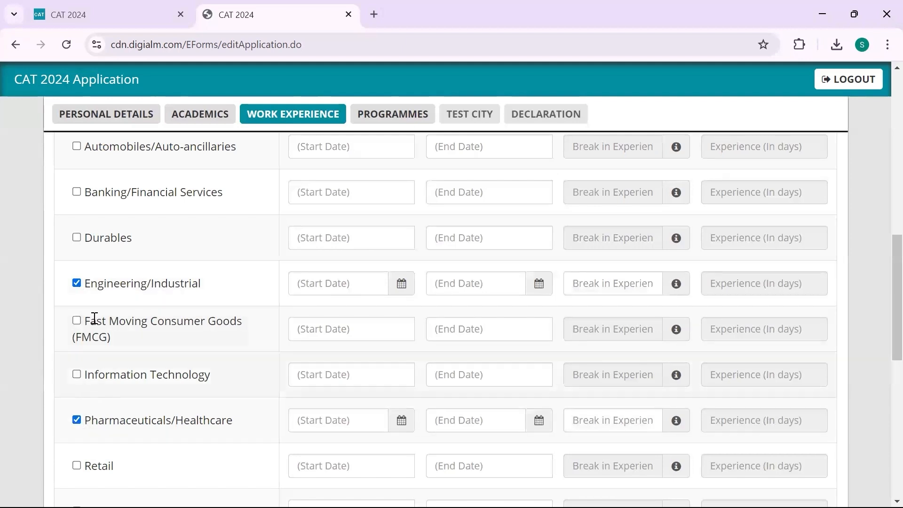
click(78, 375)
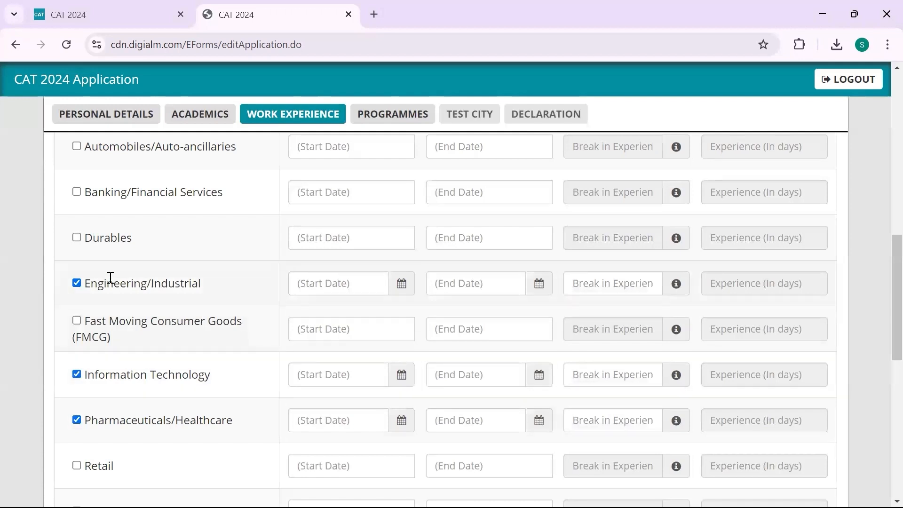
click(78, 284)
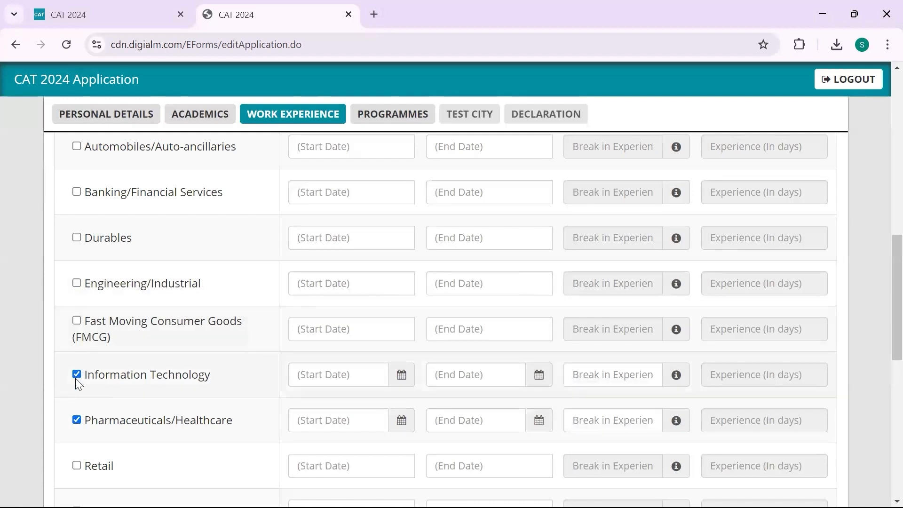
click(76, 420)
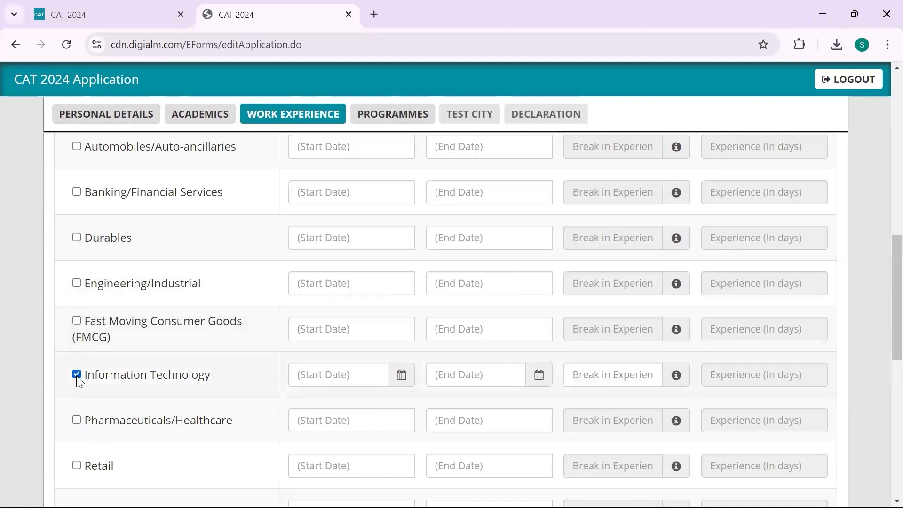
click(77, 374)
Tick Others and specify the industry type as E Commerce
scroll(77, 377, down, 2)
scroll(77, 377, down, 8)
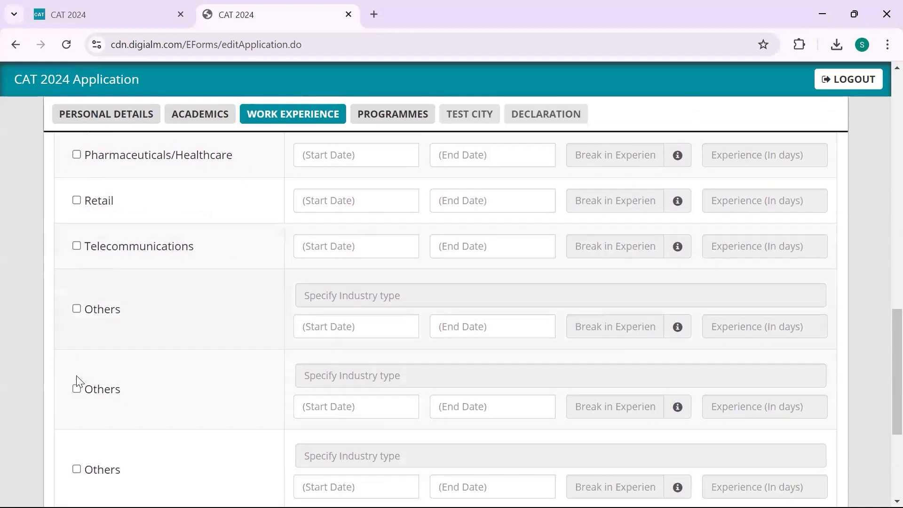
scroll(77, 377, up, 6)
scroll(78, 373, up, 6)
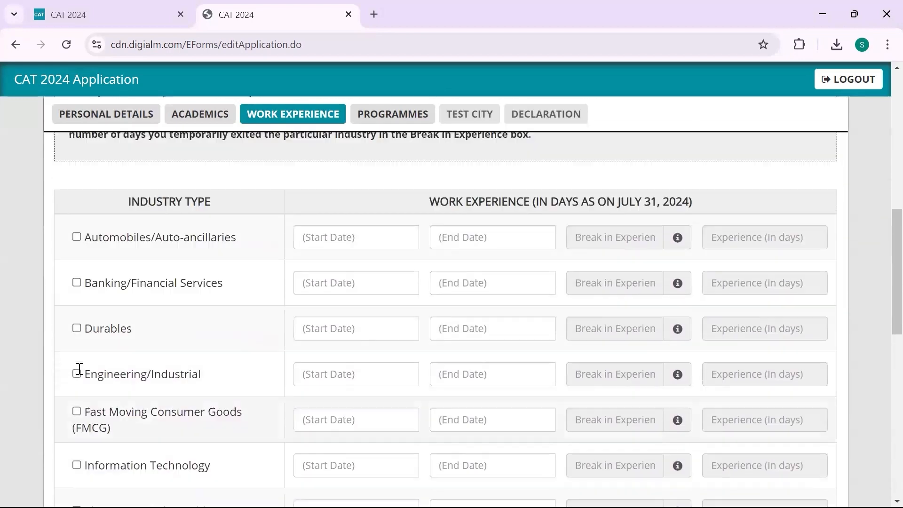
scroll(78, 373, down, 5)
scroll(81, 373, down, 1)
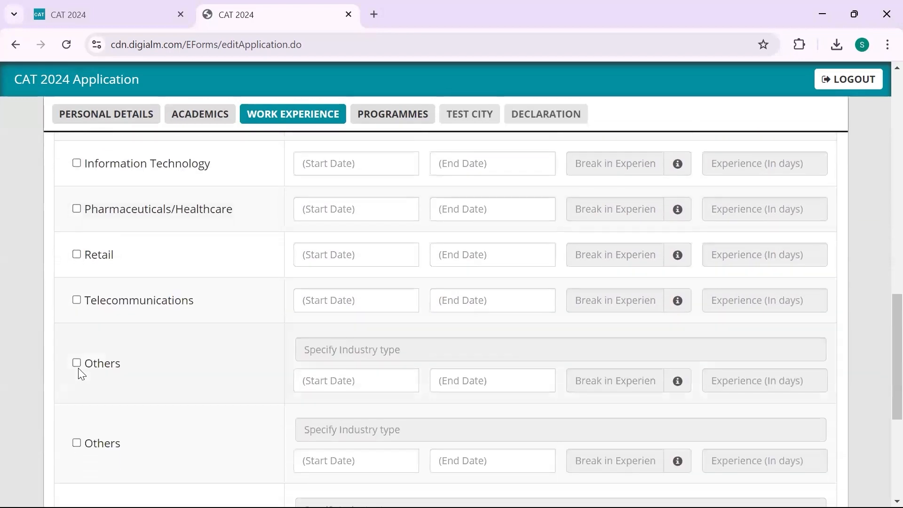
click(77, 363)
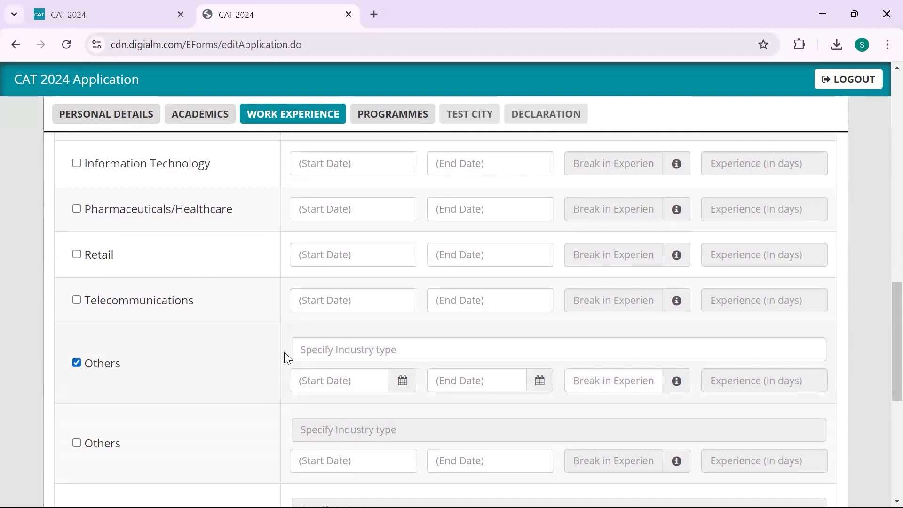
click(322, 350)
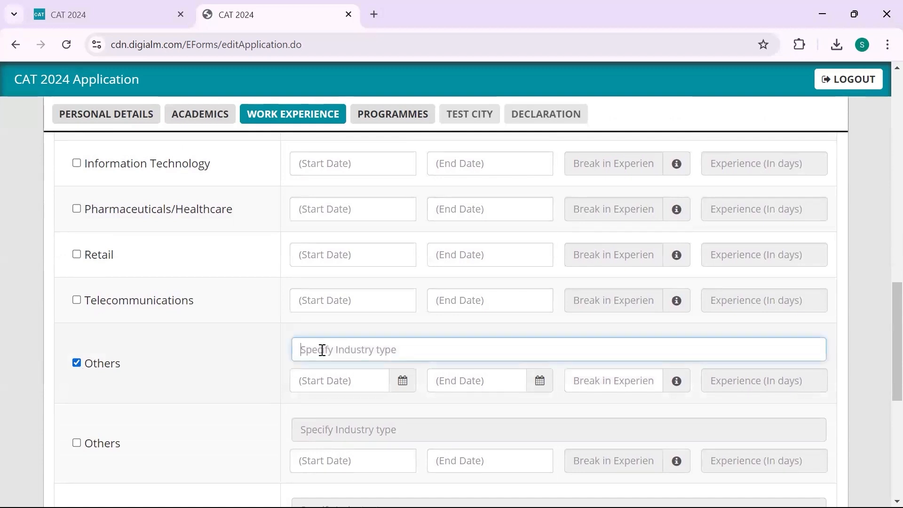
text(E C)
key(BackSpace)
text(Commerce)
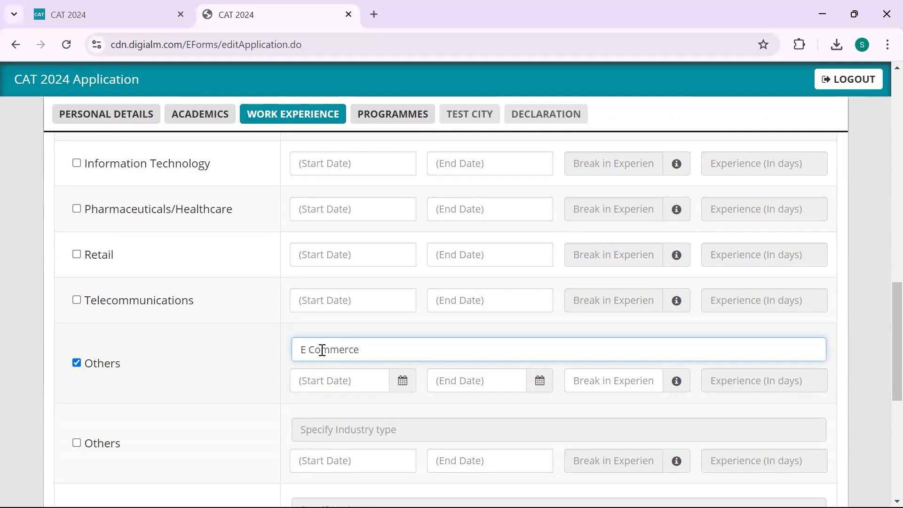
Set the E Commerce start date to 22/11/2023
click(325, 382)
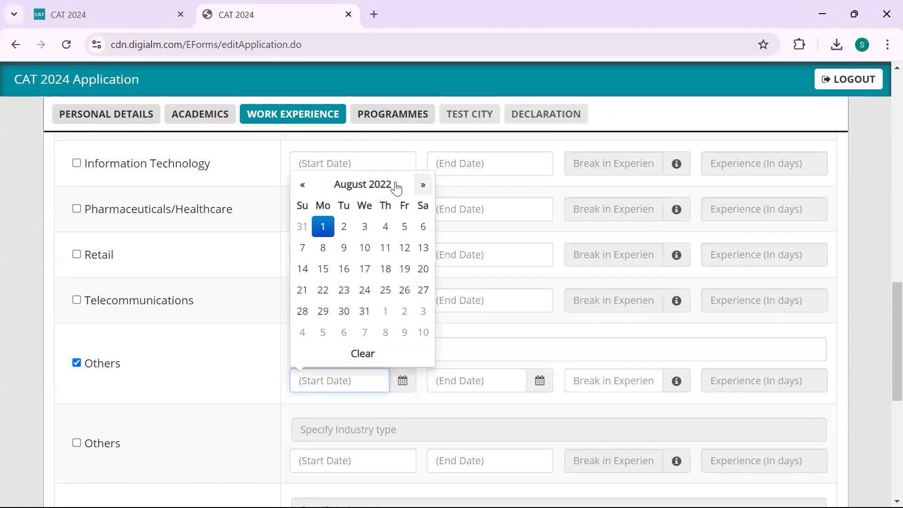
click(398, 187)
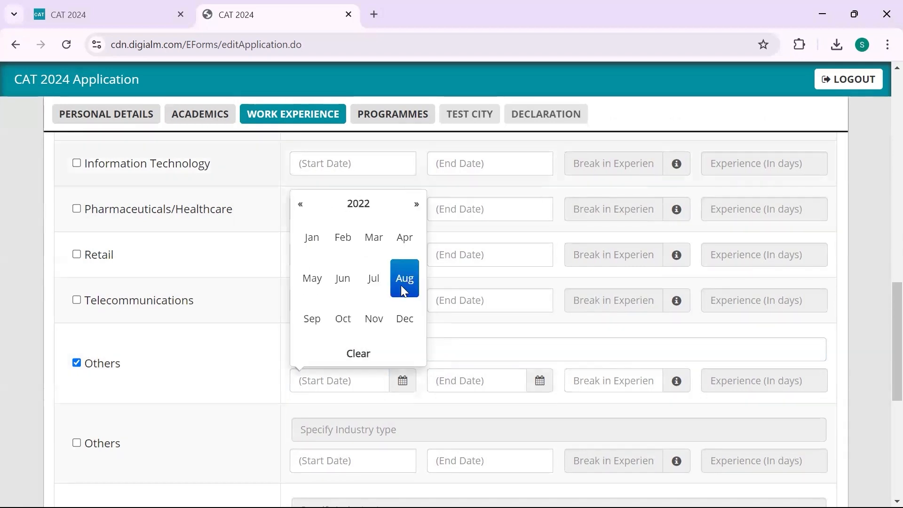
click(373, 207)
click(312, 278)
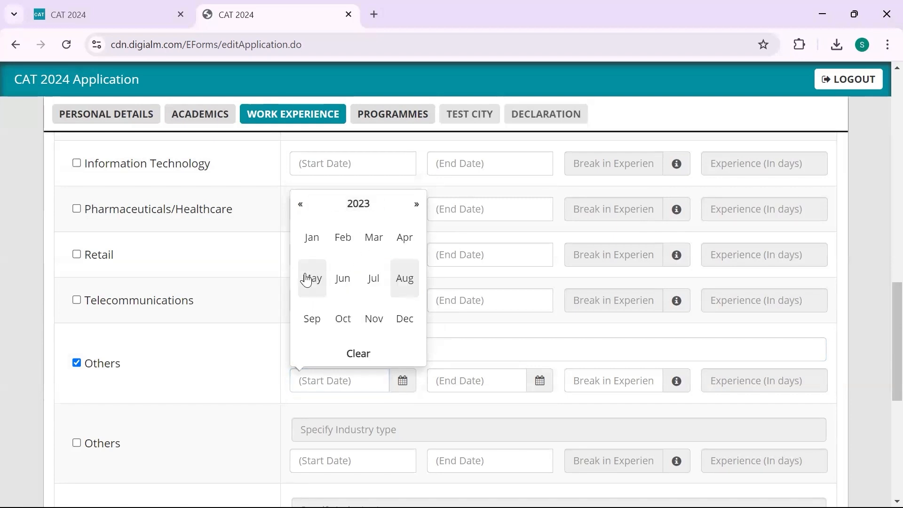
click(375, 321)
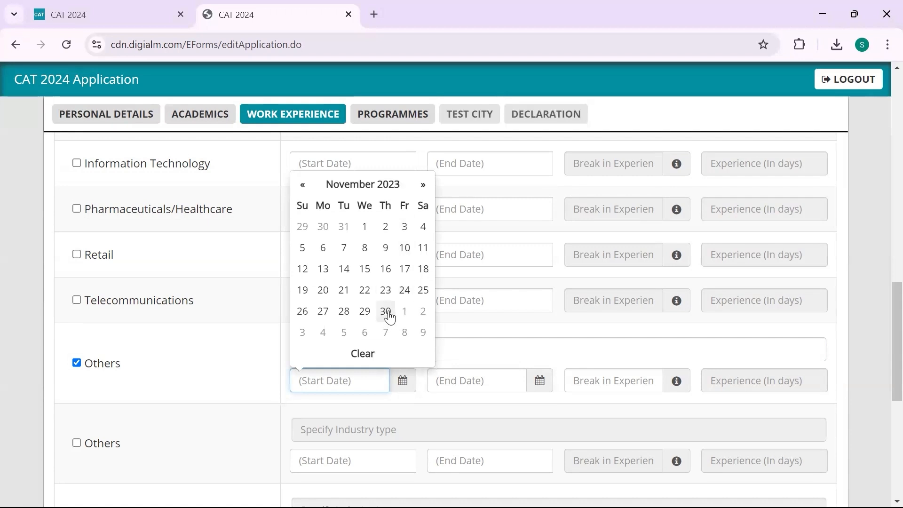
click(365, 290)
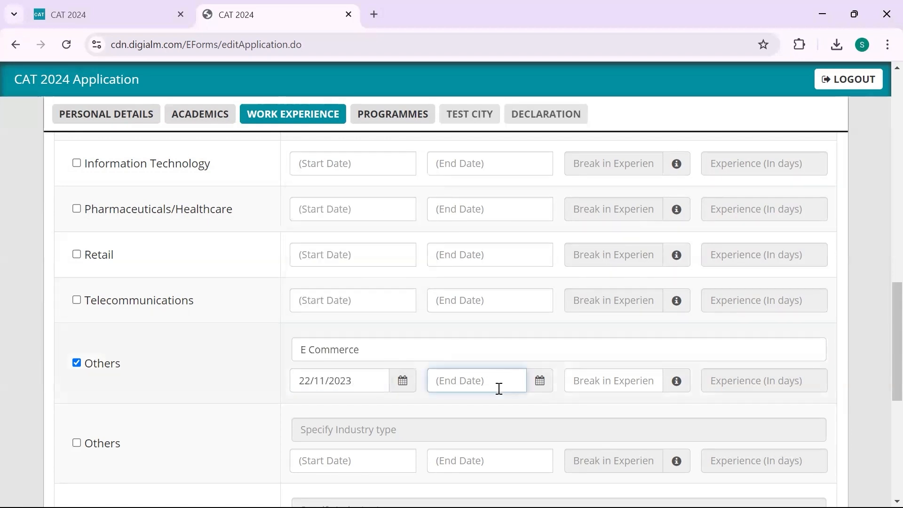
Set the E Commerce end date to 31/07/2024
click(539, 379)
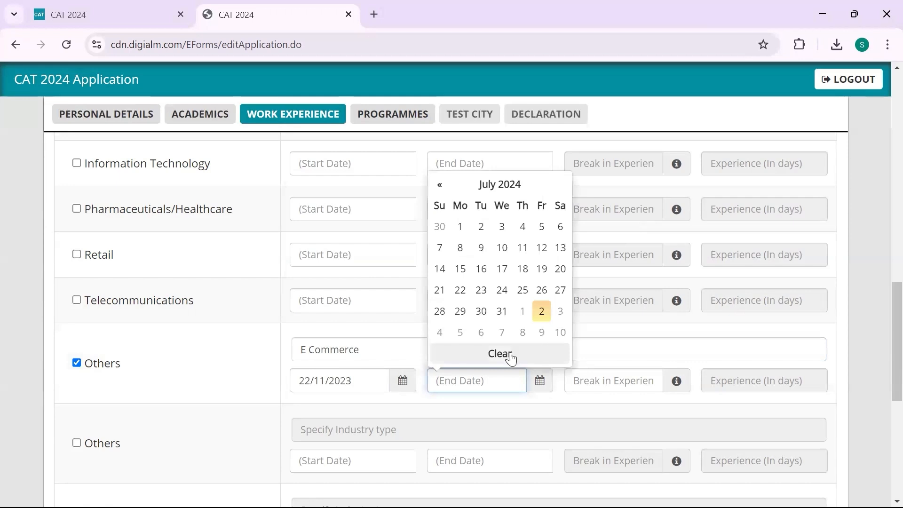
click(503, 188)
click(437, 203)
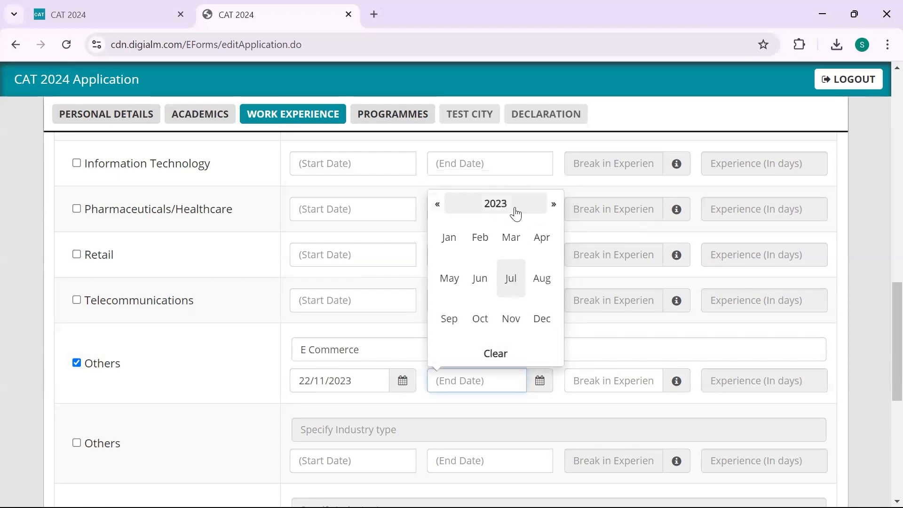
click(544, 205)
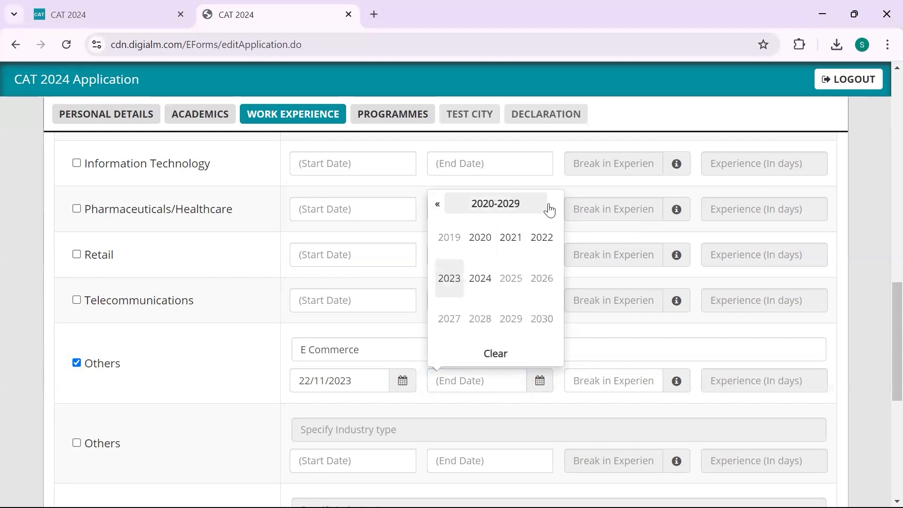
click(481, 281)
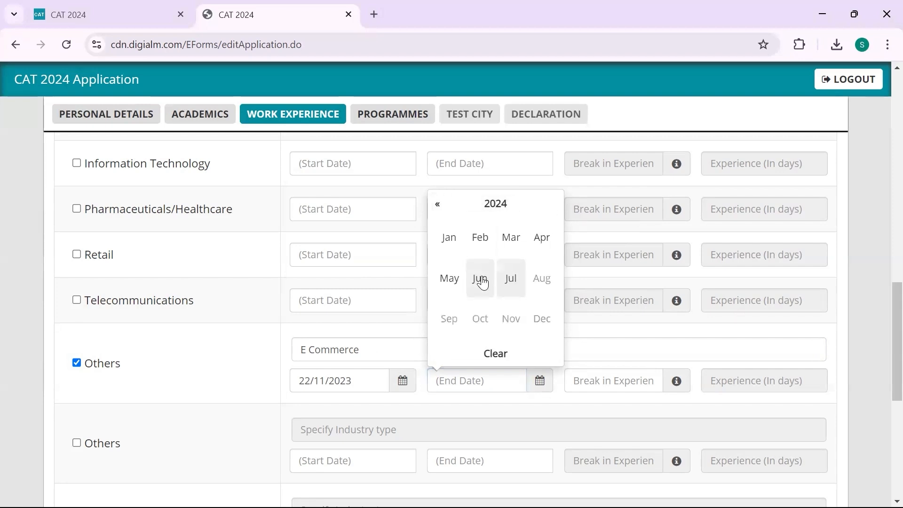
click(507, 284)
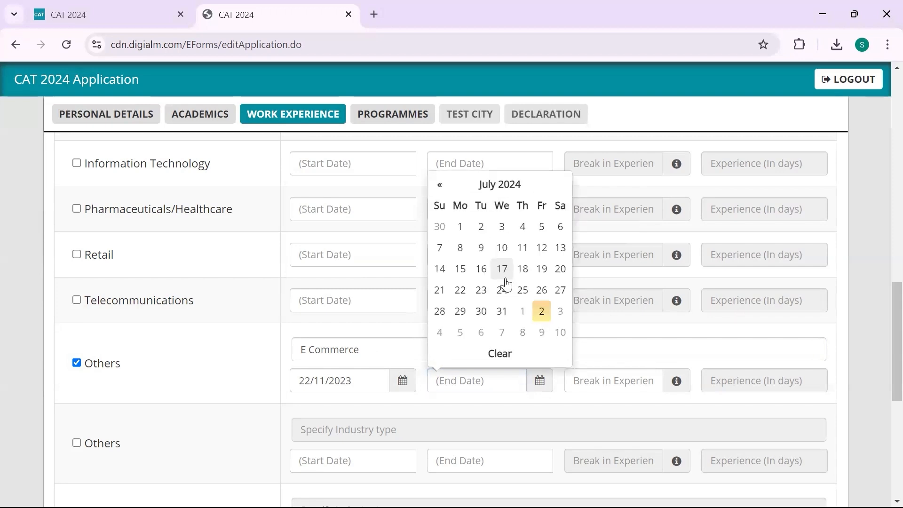
click(501, 307)
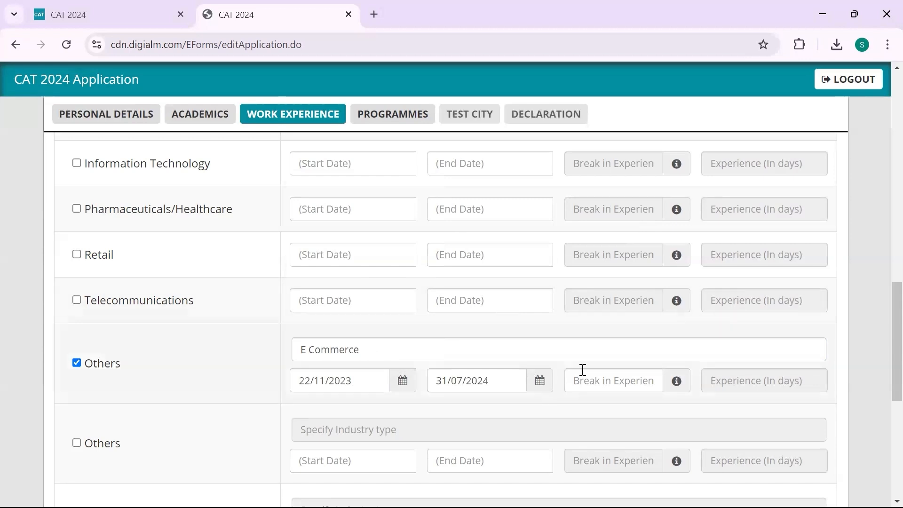
Enter a 30-day break in experience for the E Commerce role and check the total work experience
click(632, 379)
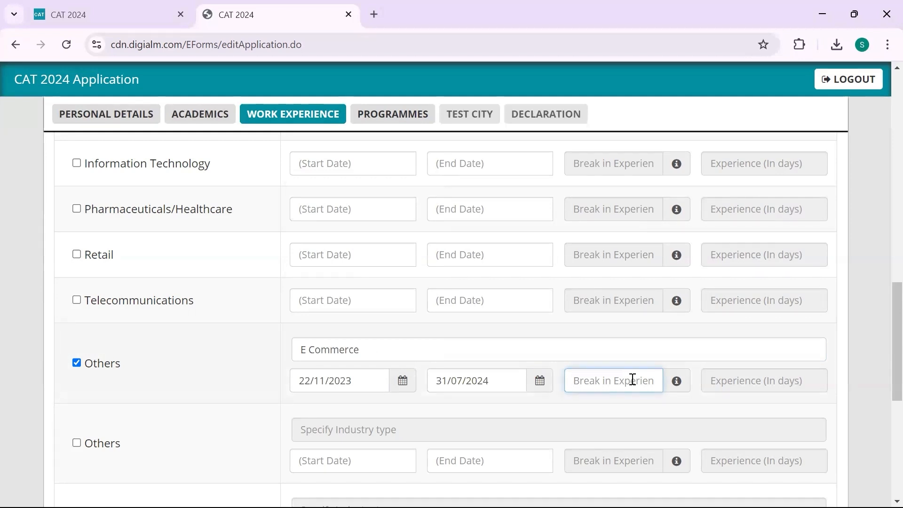
text(30)
scroll(433, 281, down, 5)
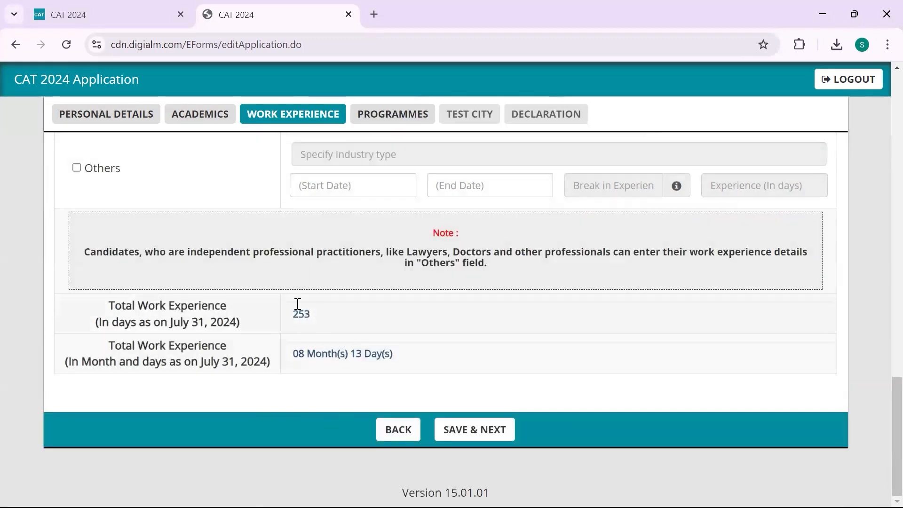
Save the work experience, dismiss the error alert, and scroll through the Programmes list
click(463, 433)
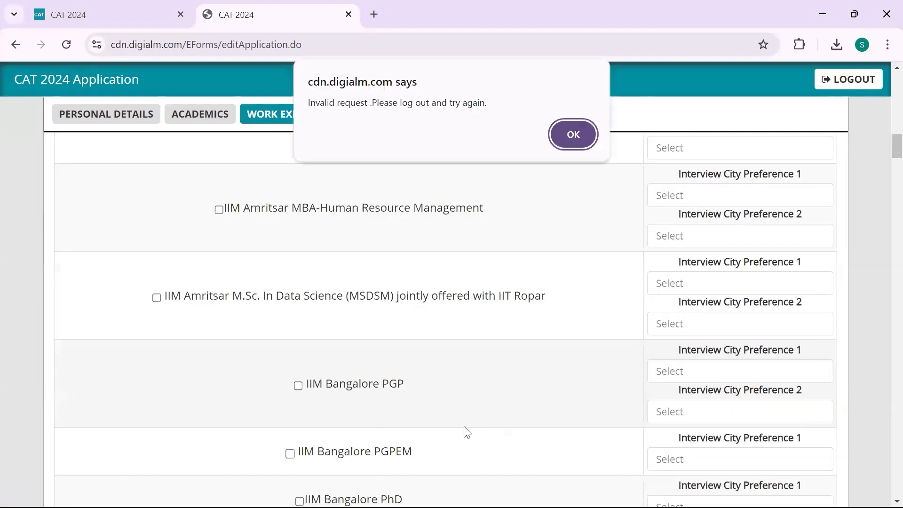
click(573, 135)
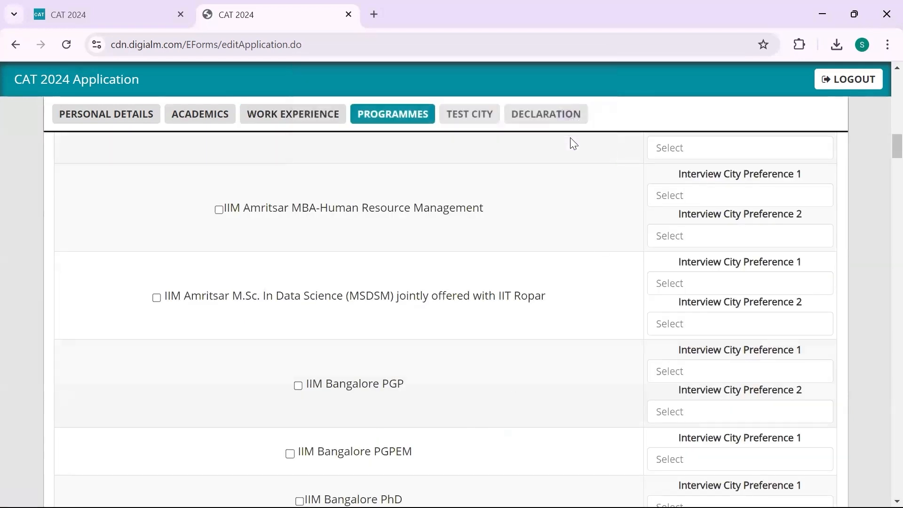
scroll(521, 288, up, 2)
scroll(521, 287, up, 12)
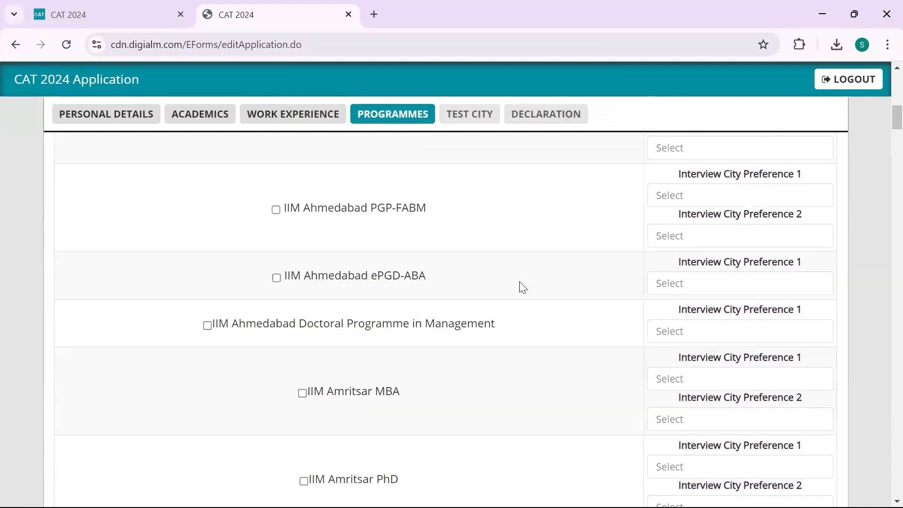
scroll(521, 282, up, 3)
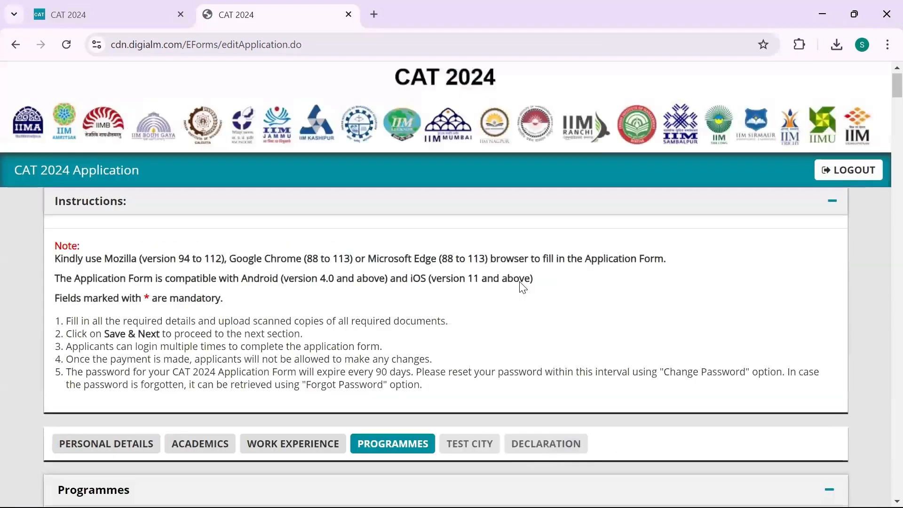
scroll(521, 282, down, 7)
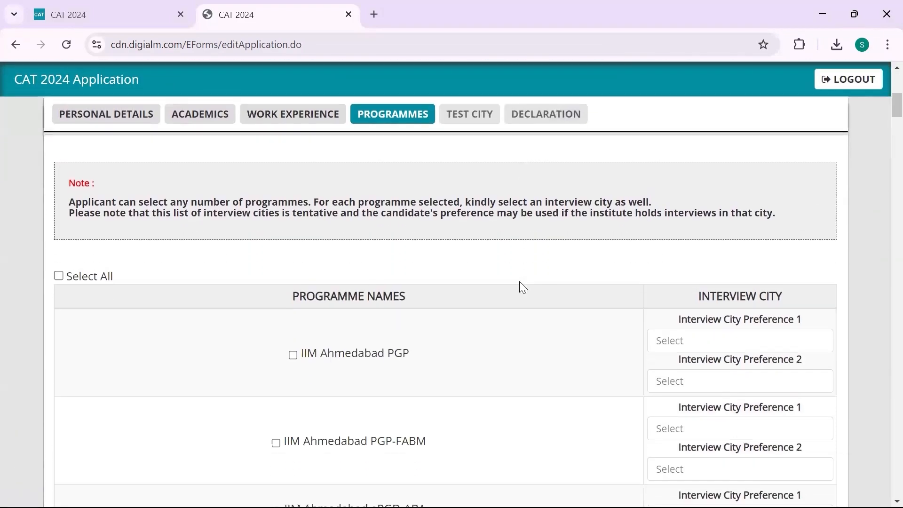
scroll(522, 286, down, 3)
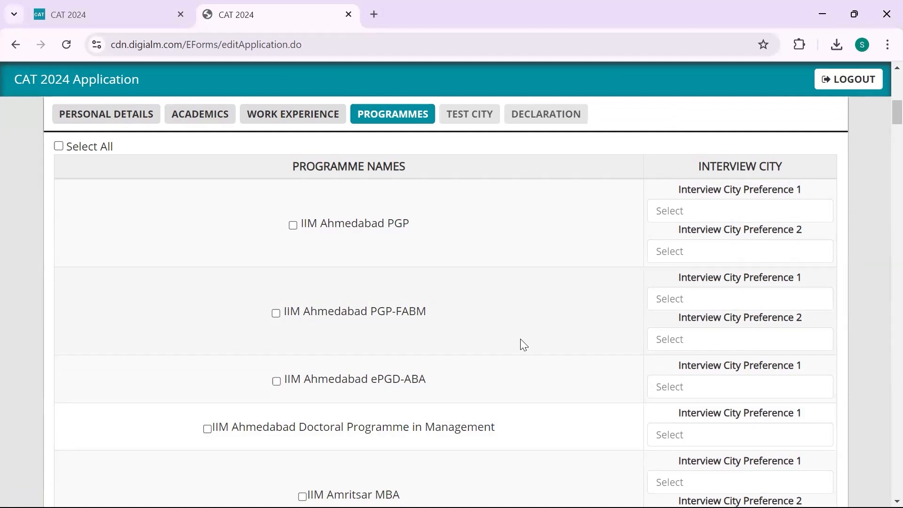
scroll(520, 342, down, 5)
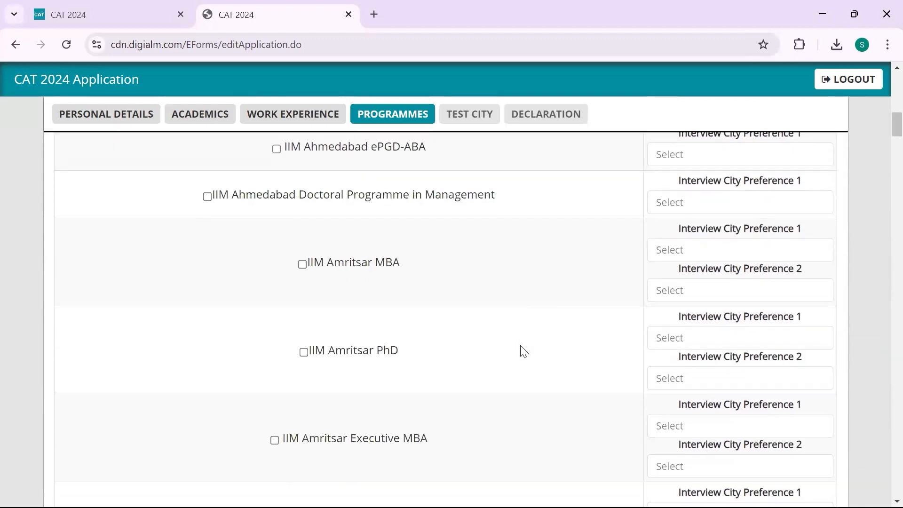
scroll(401, 312, down, 20)
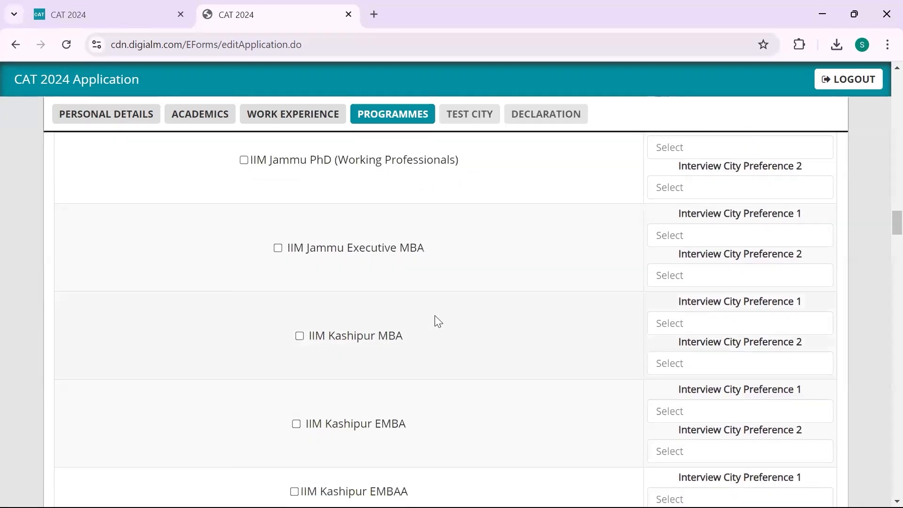
scroll(438, 321, up, 20)
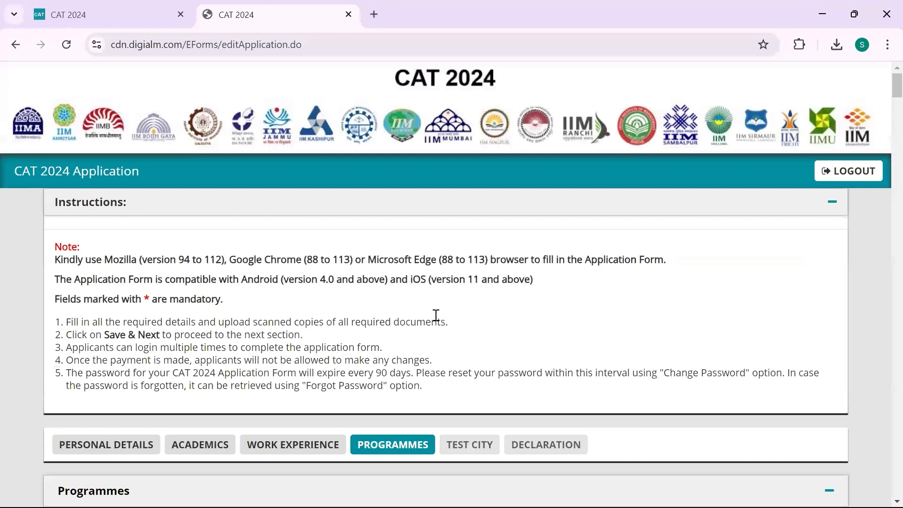
scroll(436, 315, down, 7)
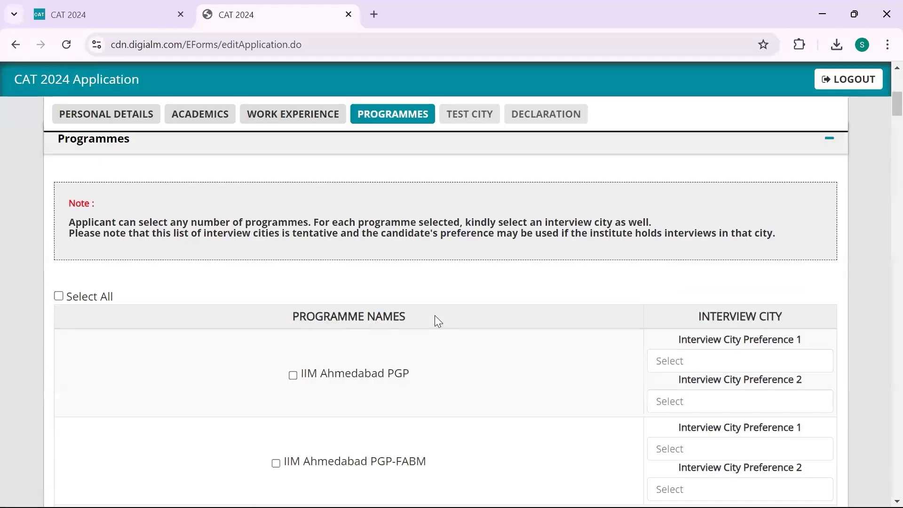
scroll(436, 318, down, 3)
Scroll up and down the Programme Names table to review every programme
scroll(436, 317, up, 1)
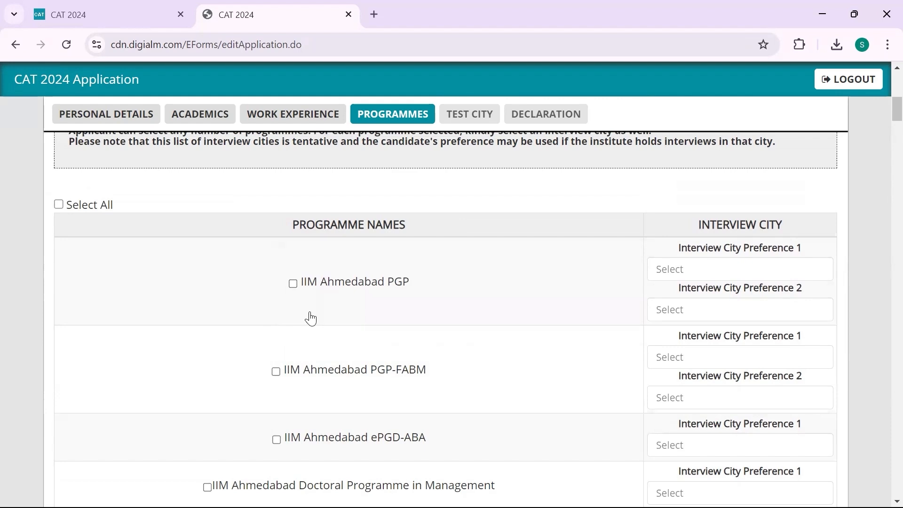
scroll(313, 318, down, 10)
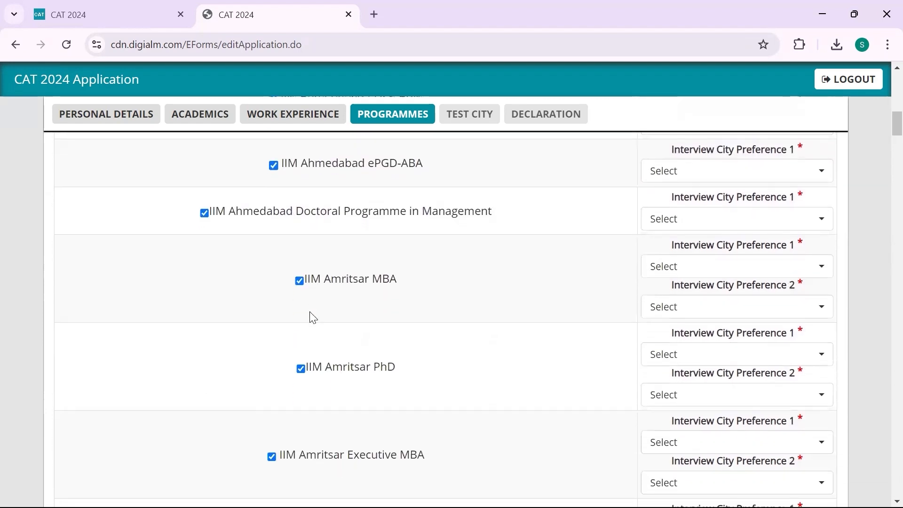
scroll(310, 312, down, 15)
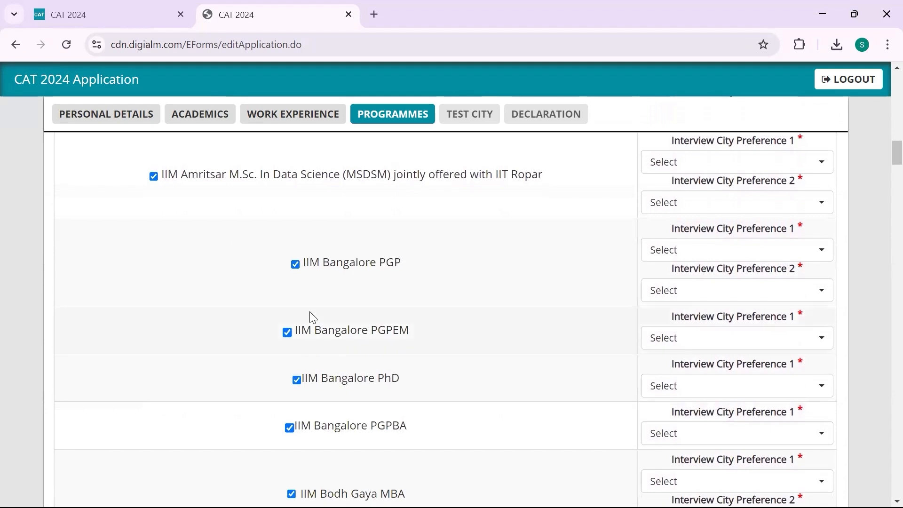
scroll(376, 348, down, 5)
scroll(433, 375, up, 20)
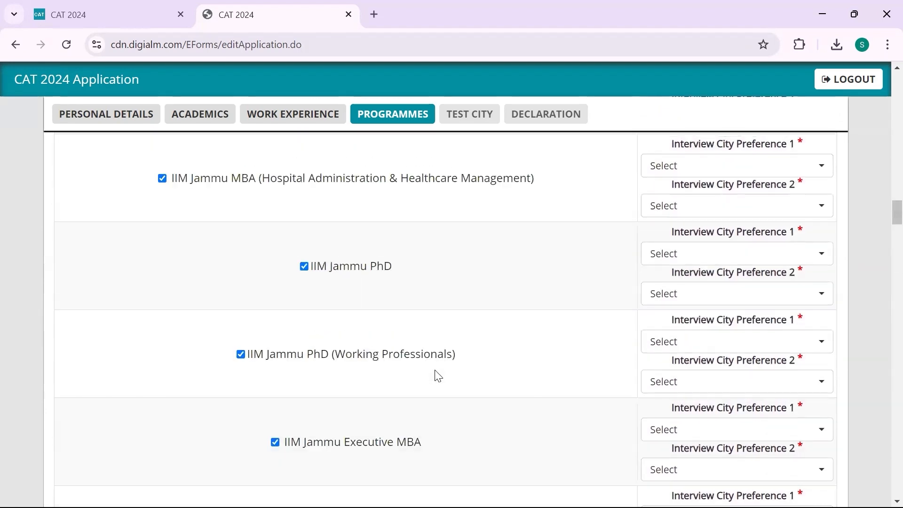
scroll(437, 376, up, 5)
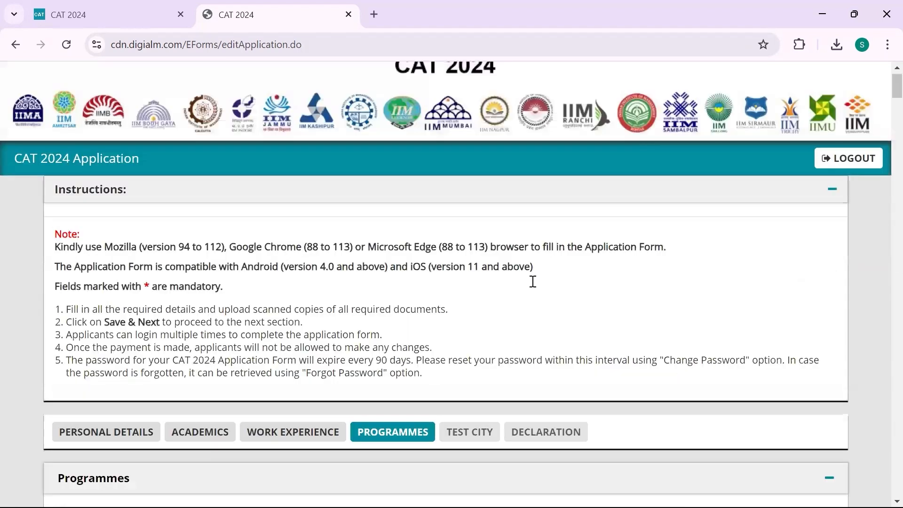
scroll(533, 285, down, 10)
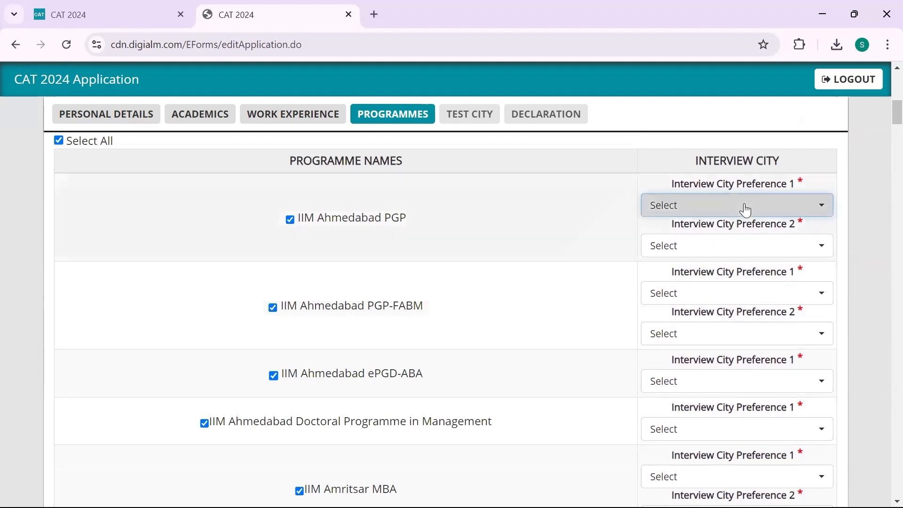
Set IIM Ahmedabad PGP interview cities to Delhi first and Ahmedabad second
click(744, 207)
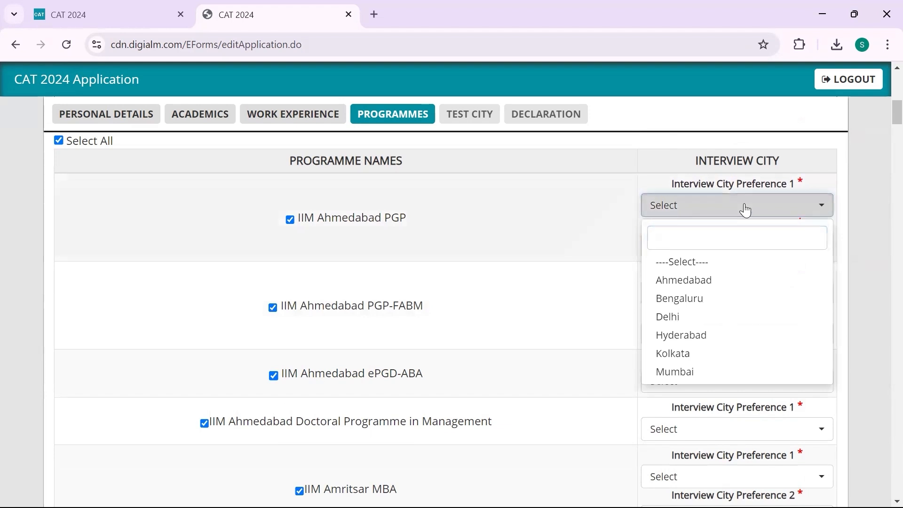
click(745, 210)
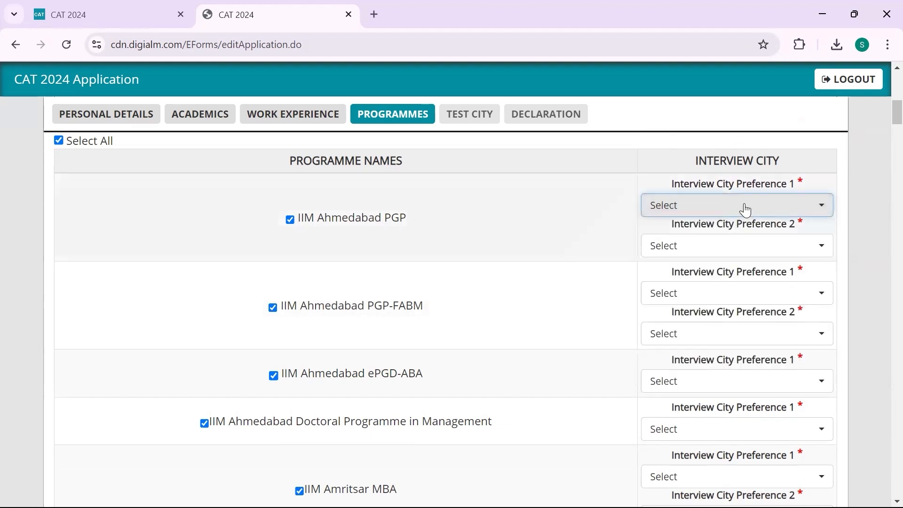
click(782, 257)
click(782, 257)
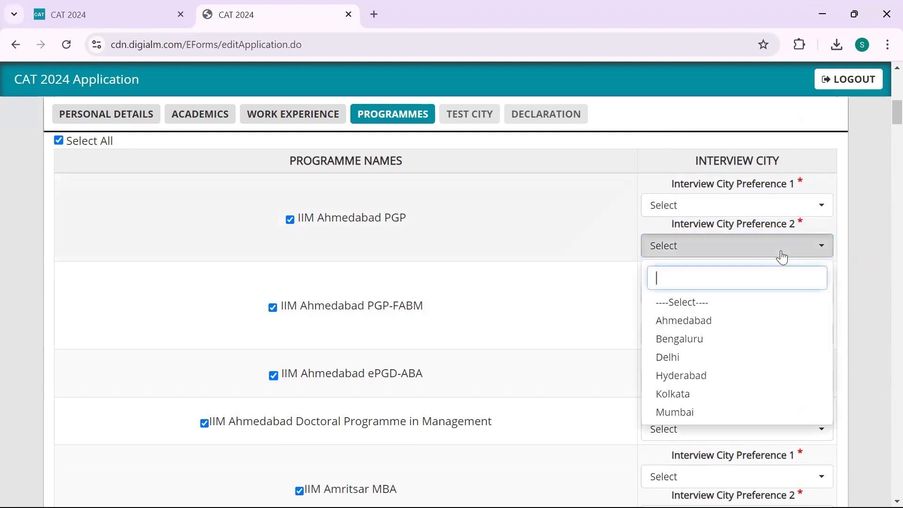
click(757, 204)
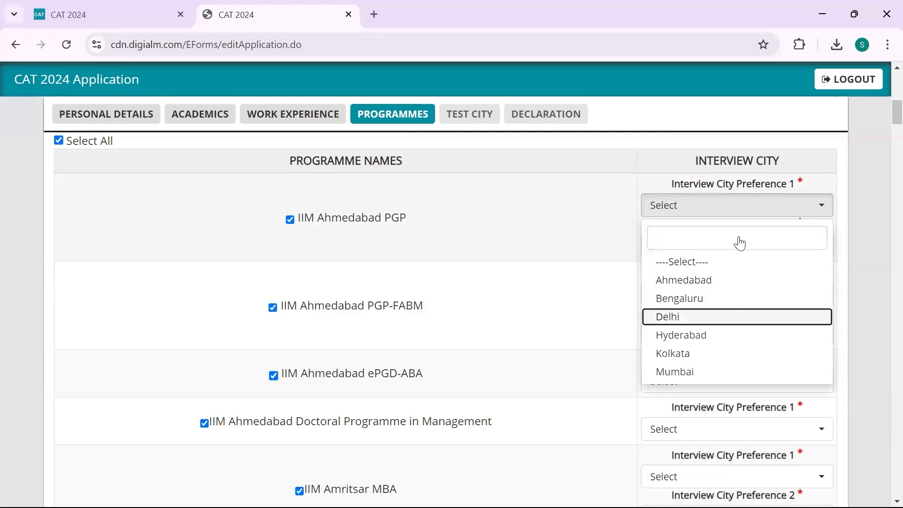
click(770, 208)
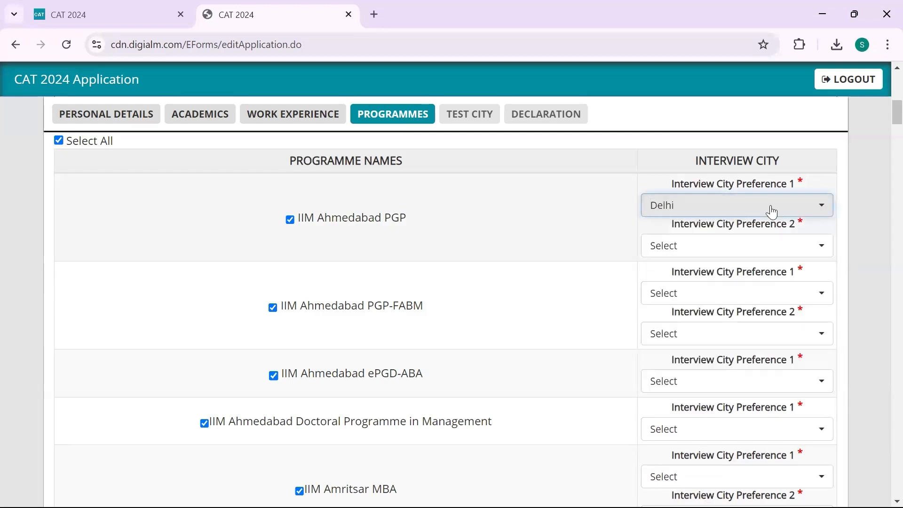
click(765, 244)
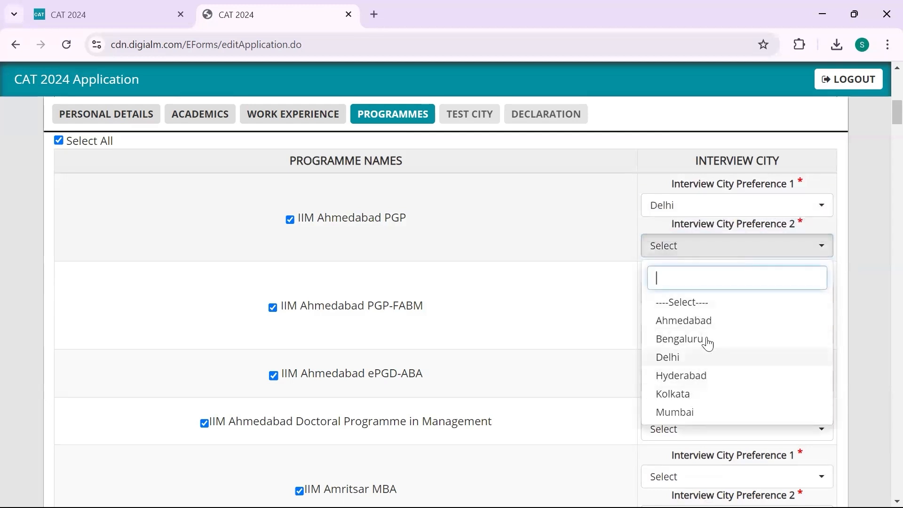
click(709, 322)
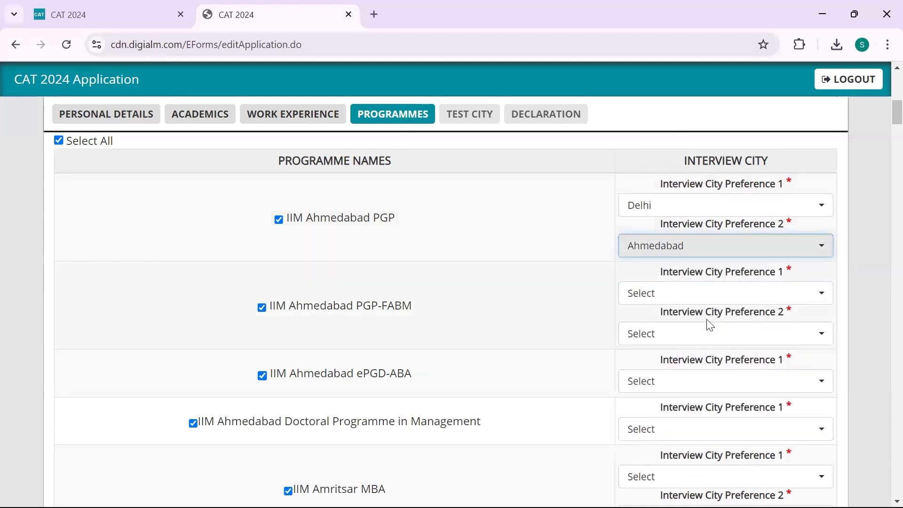
Open the first-preference interview city list for IIM Ahmedabad PGP-FABM
click(780, 289)
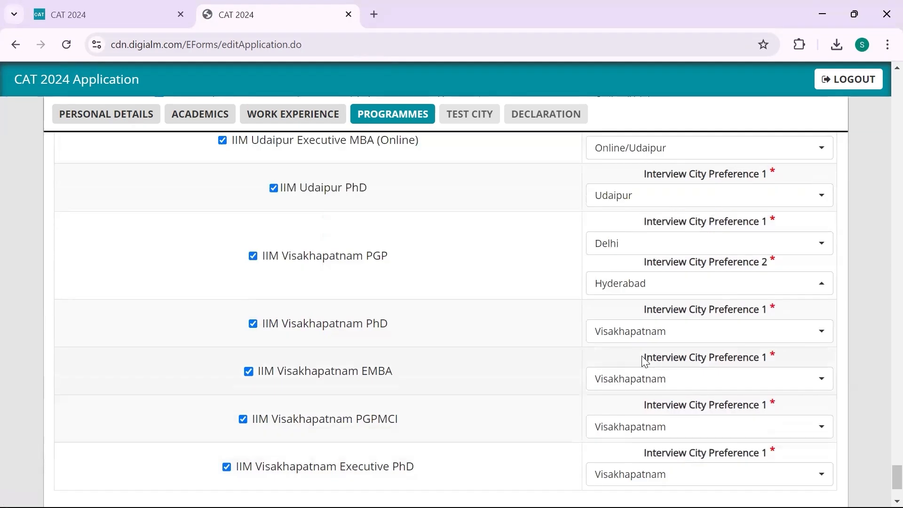
scroll(643, 360, down, 1)
scroll(641, 360, down, 2)
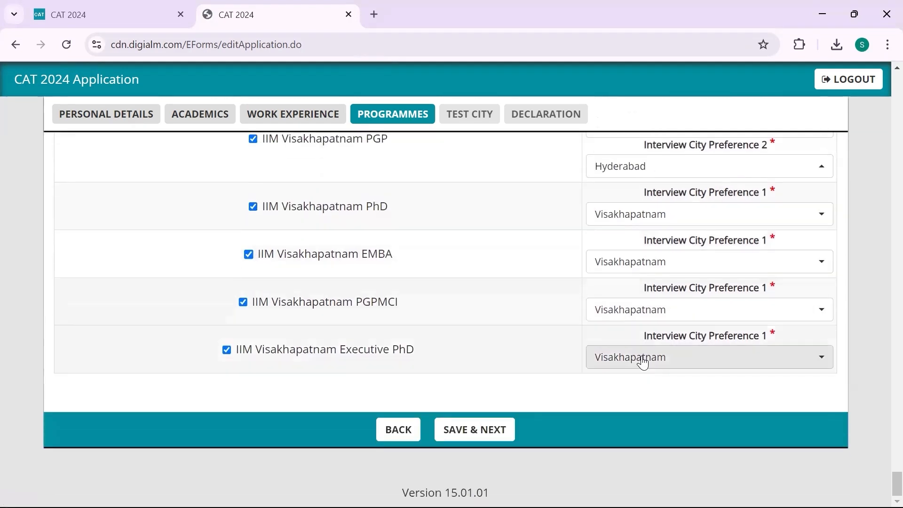
Save the programmes, choose preferred test cities starting with New Delhi, and save to continue
click(493, 433)
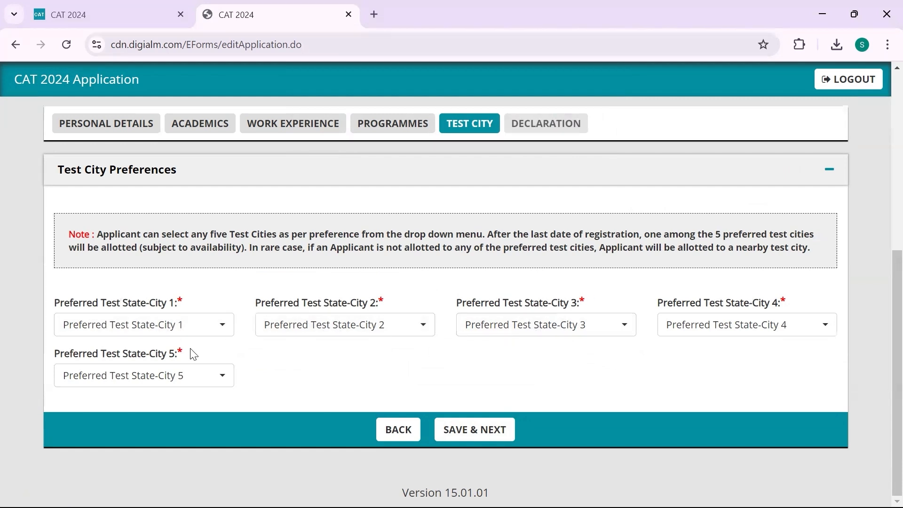
click(183, 332)
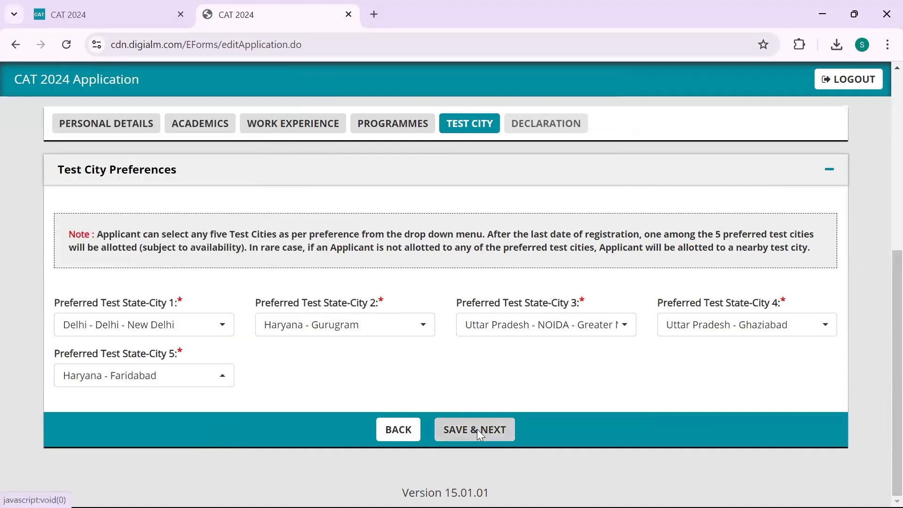
click(477, 429)
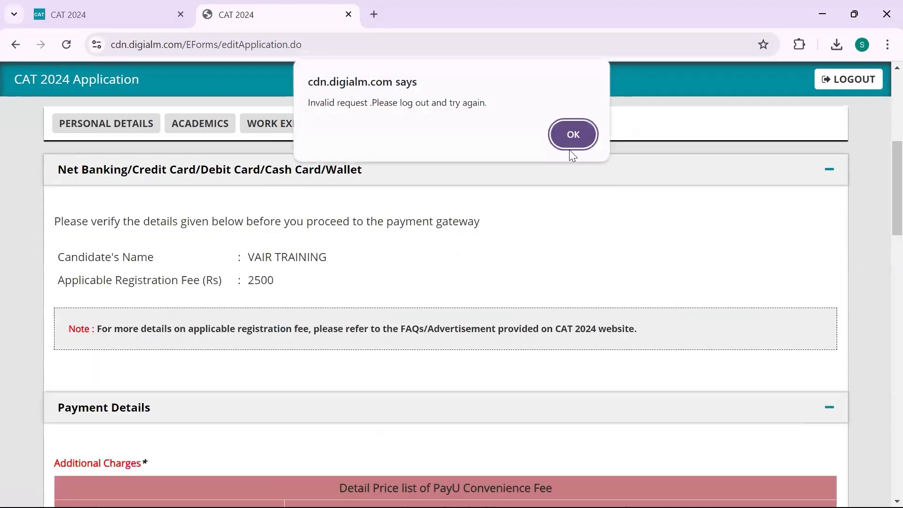
click(571, 136)
scroll(360, 268, down, 5)
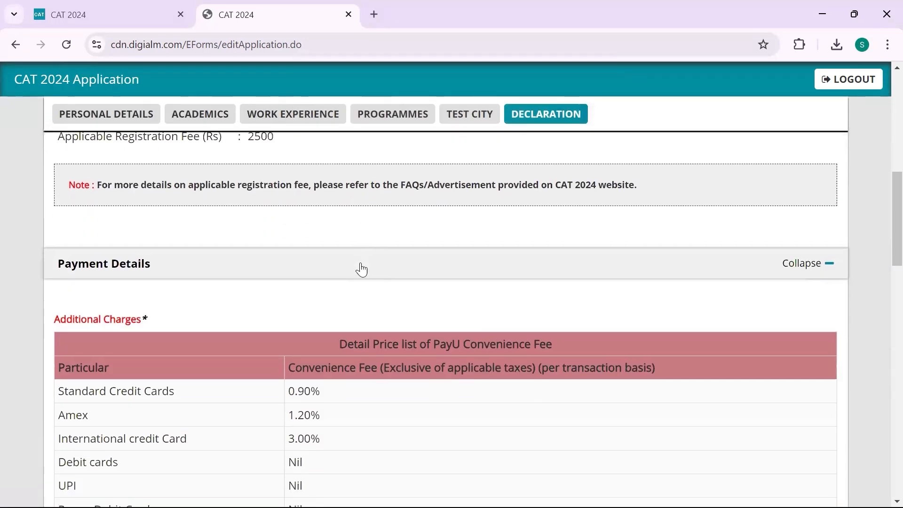
scroll(360, 268, up, 7)
scroll(361, 268, down, 8)
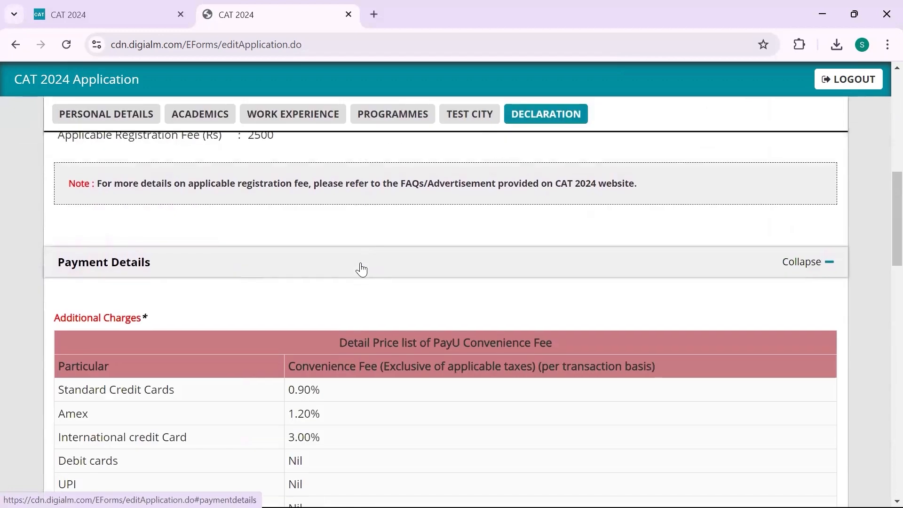
scroll(339, 393, up, 10)
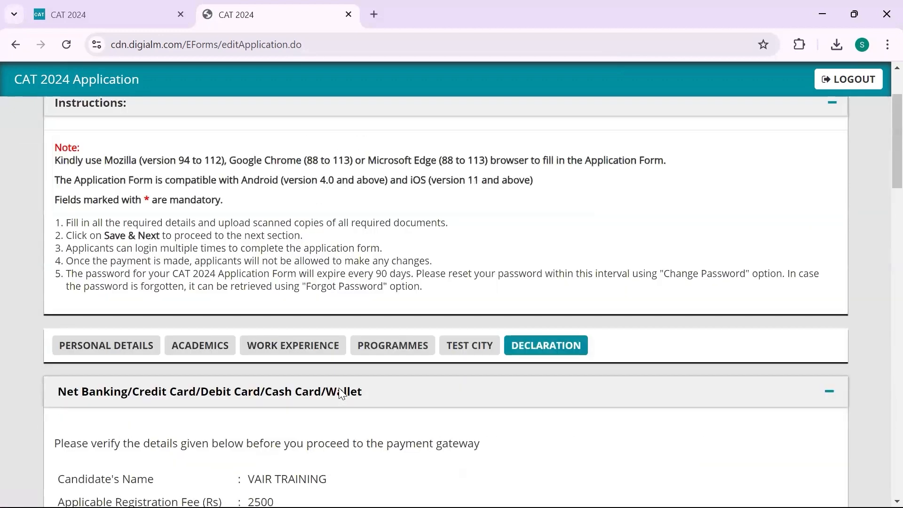
scroll(342, 393, down, 4)
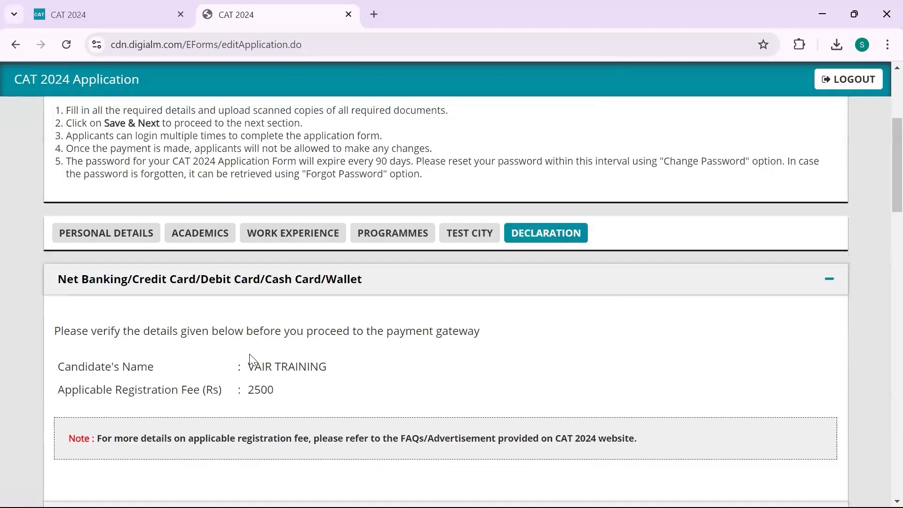
scroll(250, 361, down, 1)
drag(248, 366, 286, 374)
click(285, 375)
scroll(284, 375, down, 6)
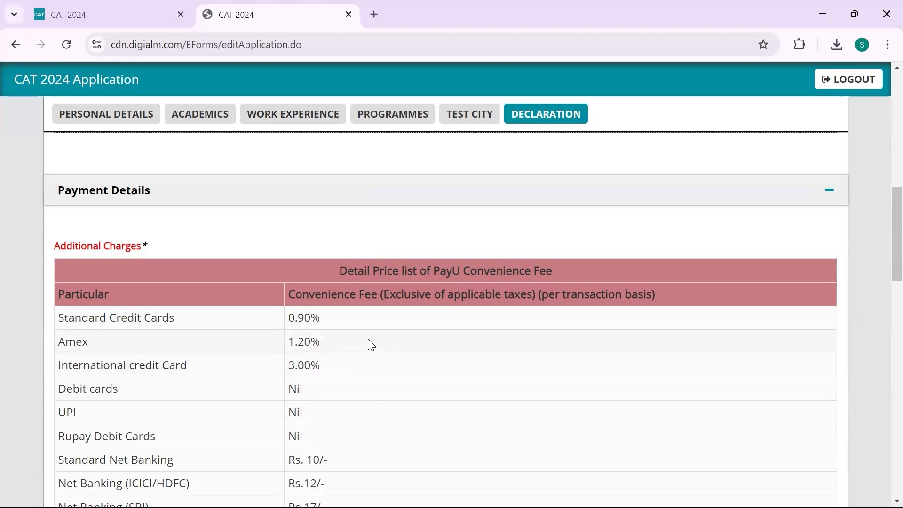
scroll(360, 362, down, 2)
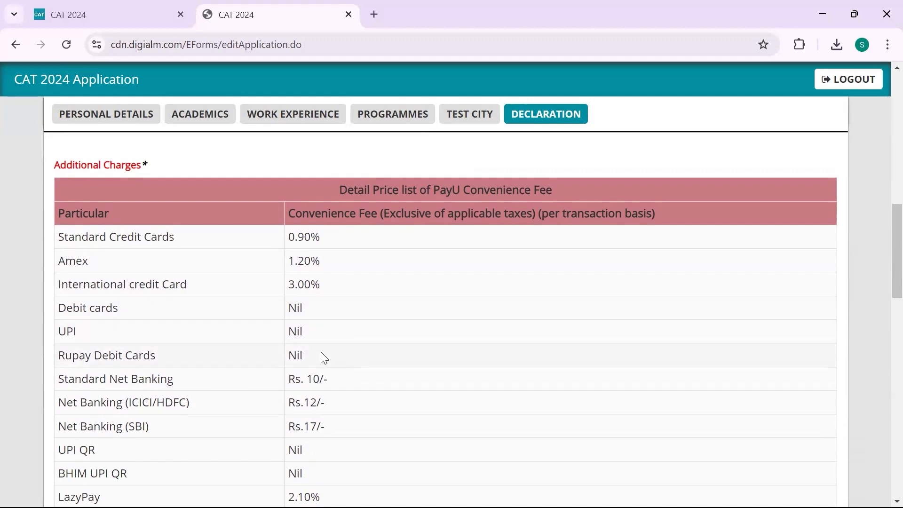
scroll(258, 390, down, 15)
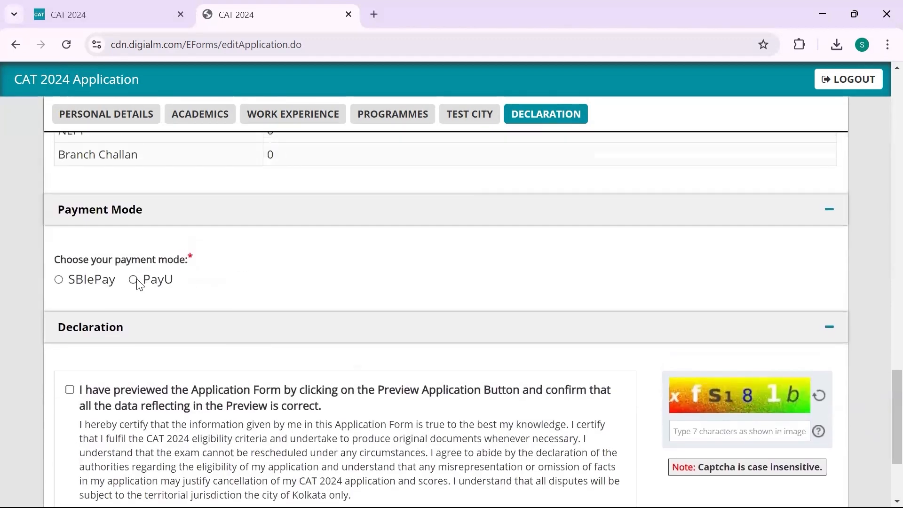
scroll(137, 284, down, 3)
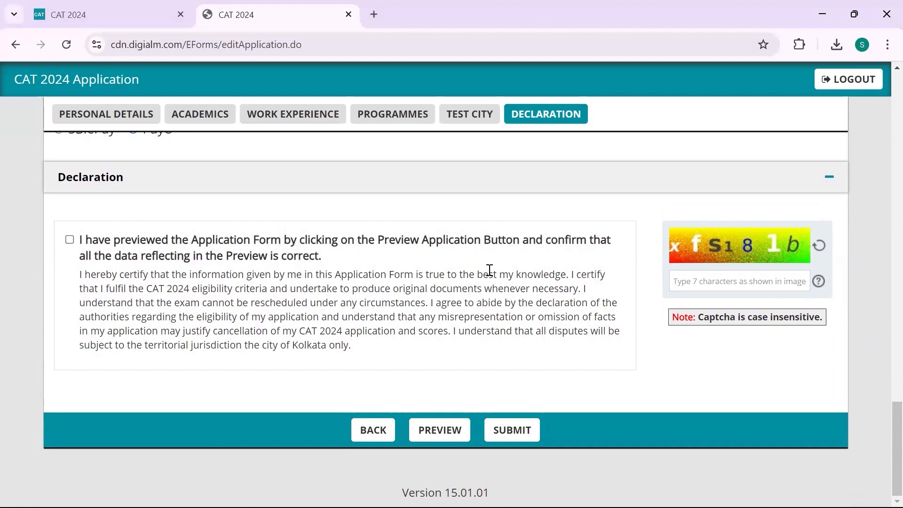
click(454, 429)
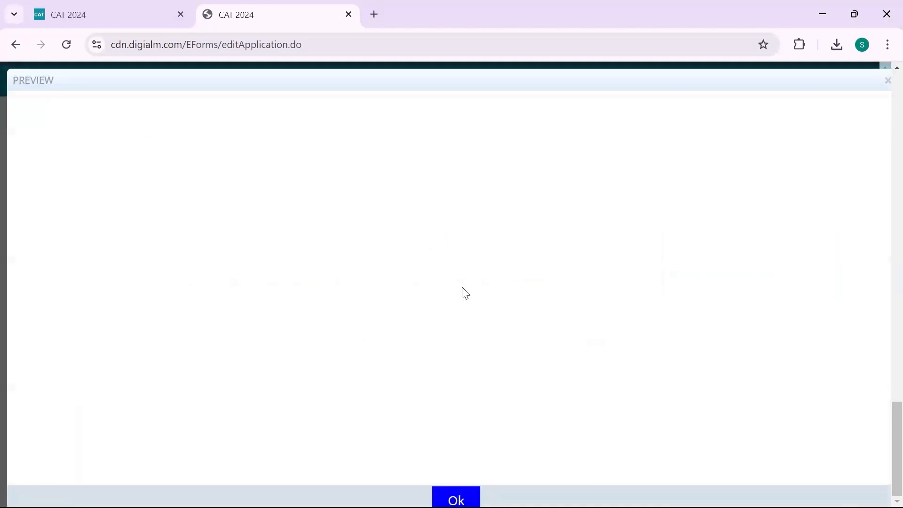
scroll(465, 294, up, 10)
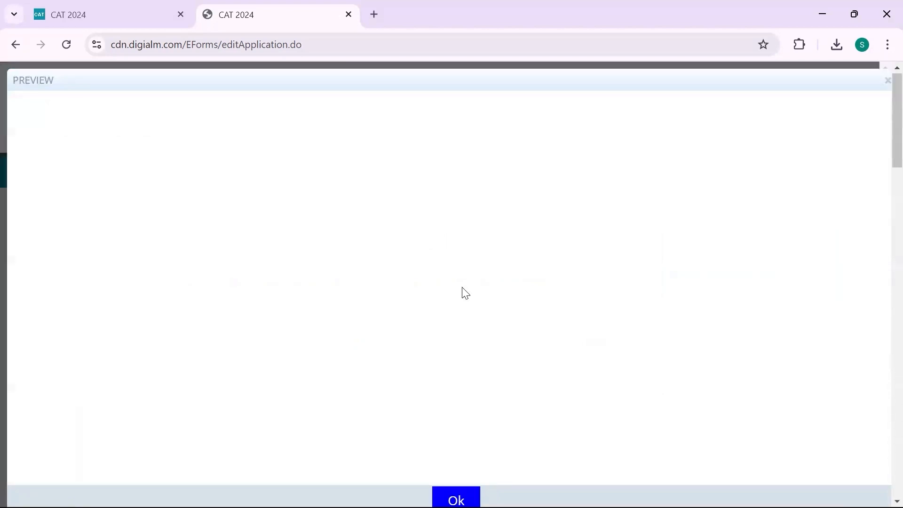
scroll(465, 293, down, 10)
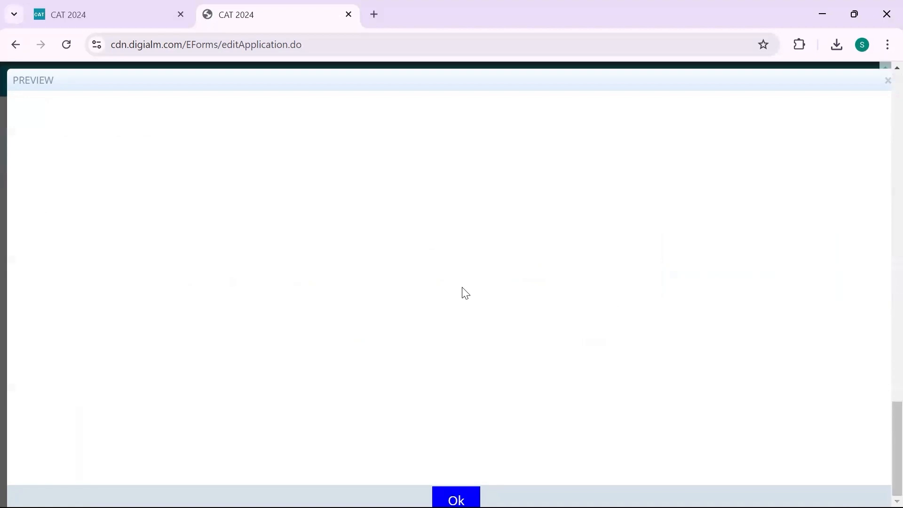
scroll(393, 332, down, 3)
scroll(393, 332, up, 2)
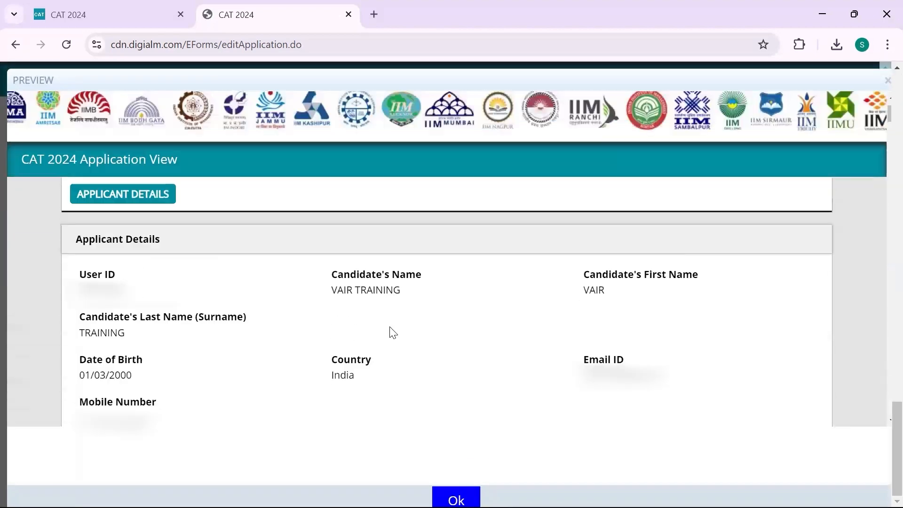
scroll(382, 290, down, 10)
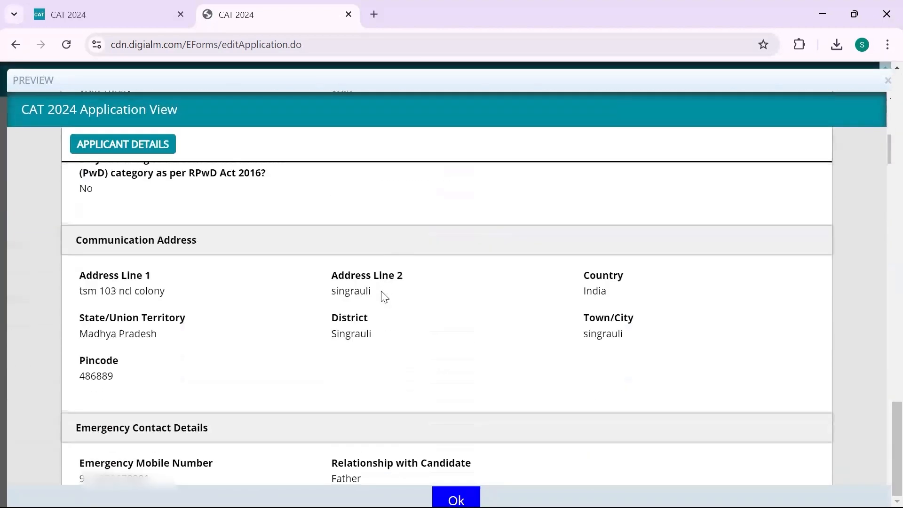
scroll(382, 291, down, 2)
scroll(382, 294, up, 10)
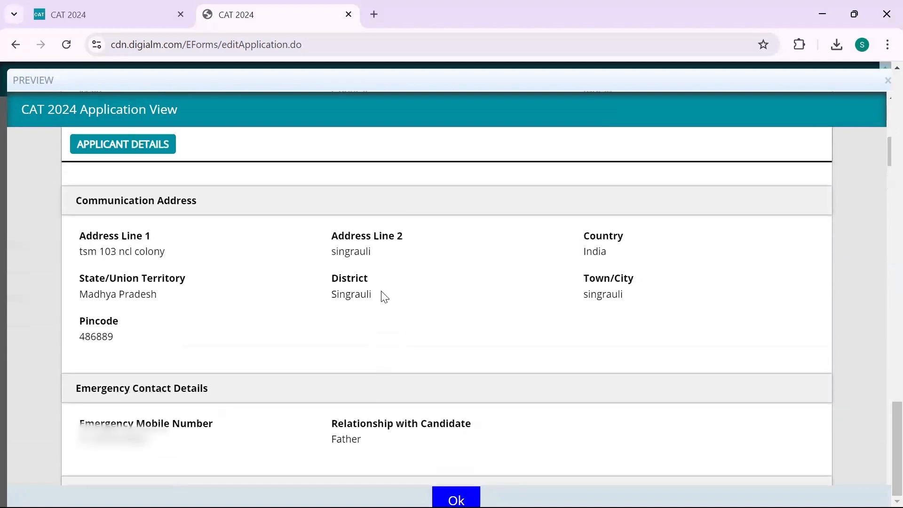
scroll(384, 297, down, 4)
scroll(384, 297, down, 12)
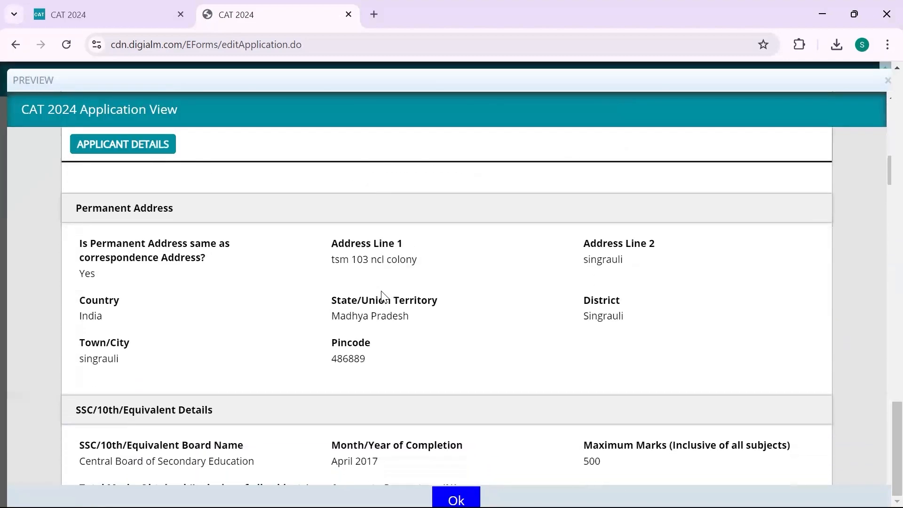
scroll(384, 297, up, 5)
scroll(385, 297, down, 10)
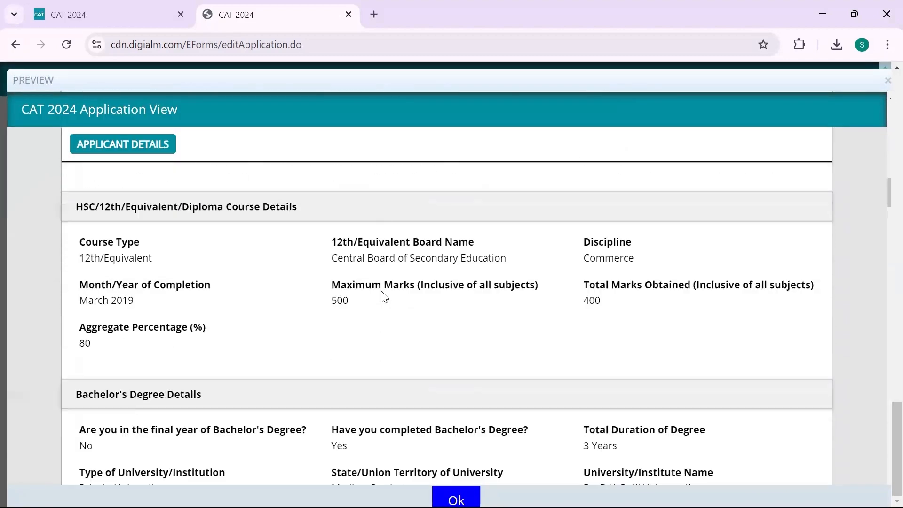
scroll(385, 296, down, 15)
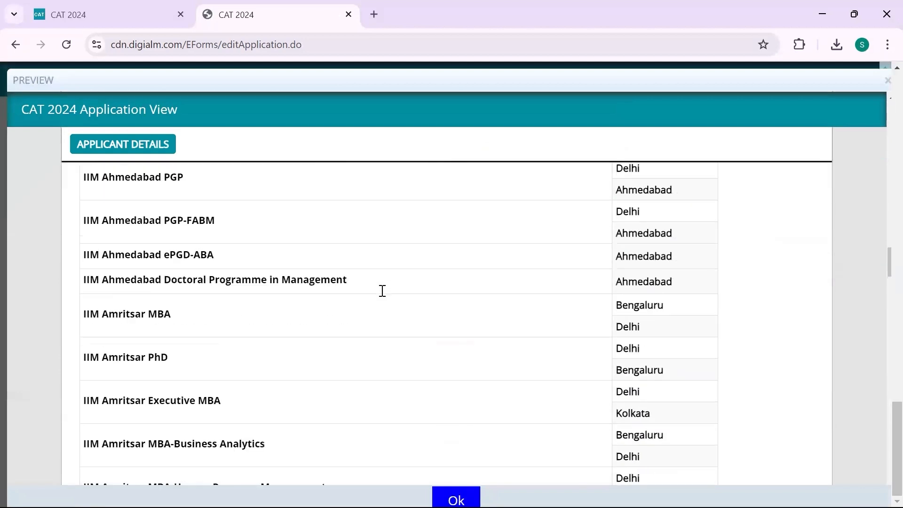
scroll(385, 296, down, 15)
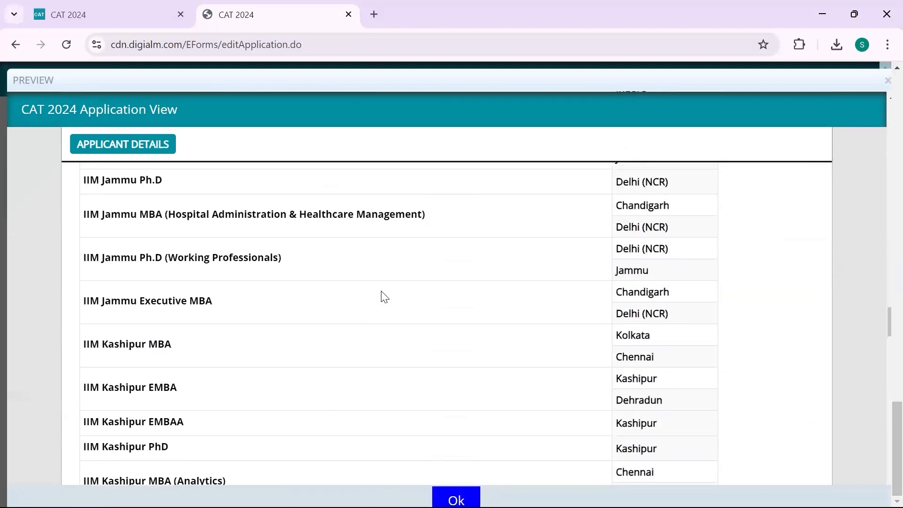
scroll(384, 296, down, 15)
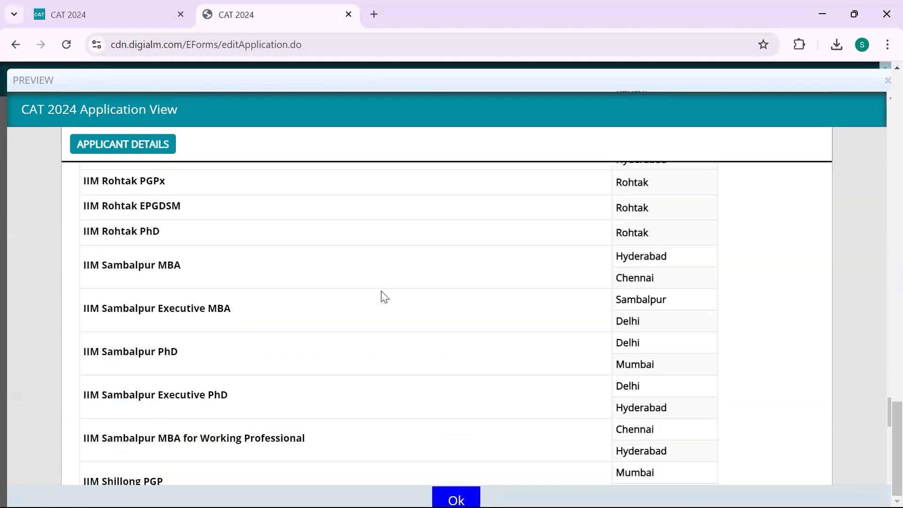
scroll(507, 312, down, 8)
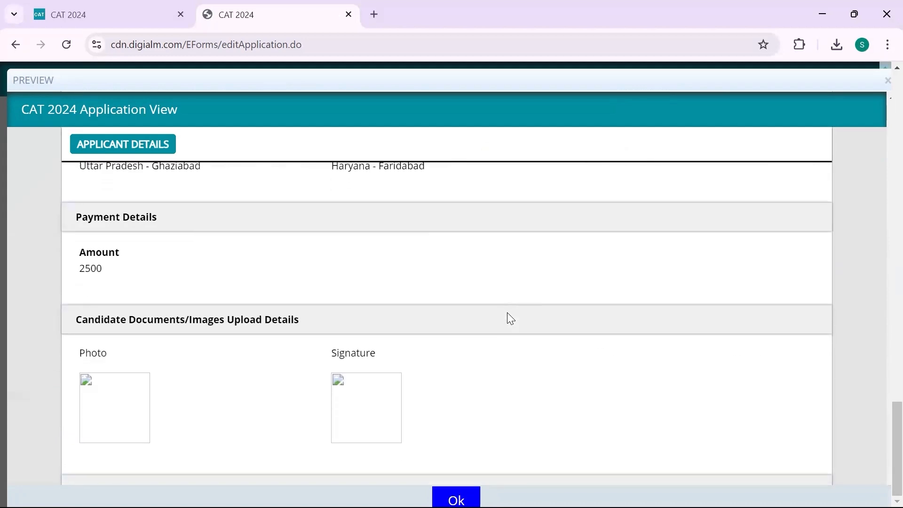
scroll(507, 312, up, 7)
scroll(506, 312, down, 2)
scroll(564, 418, up, 1)
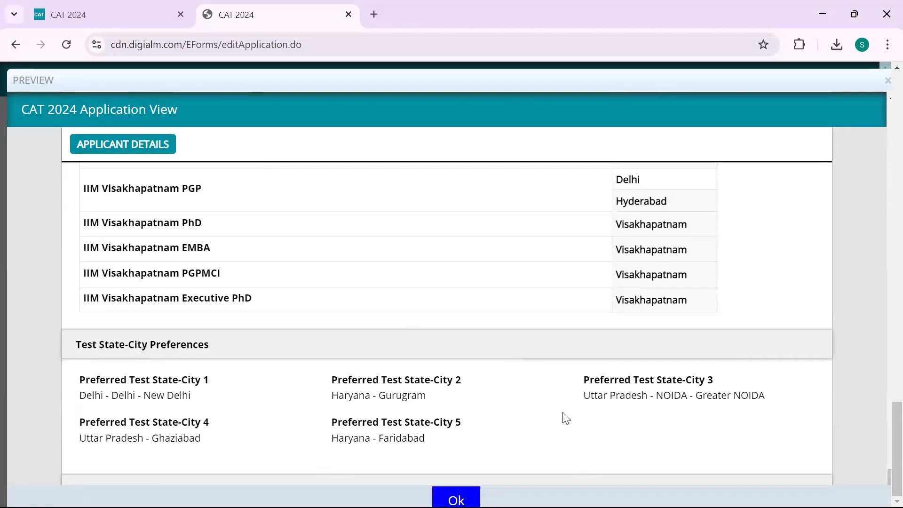
scroll(564, 417, down, 6)
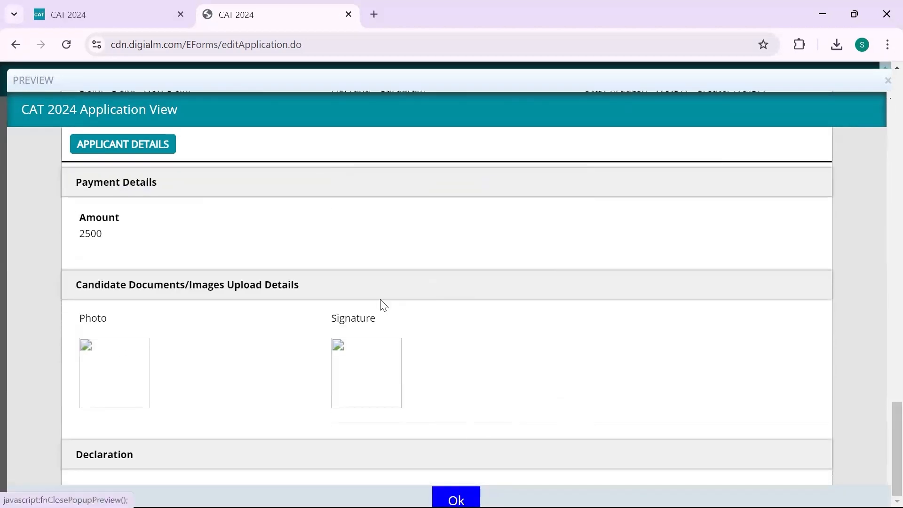
scroll(381, 302, down, 3)
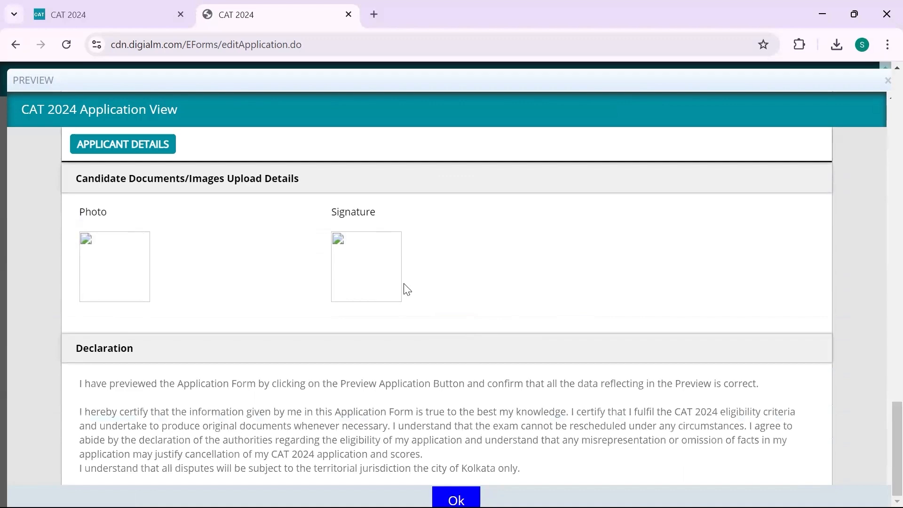
scroll(402, 299, up, 5)
scroll(306, 329, down, 5)
click(456, 499)
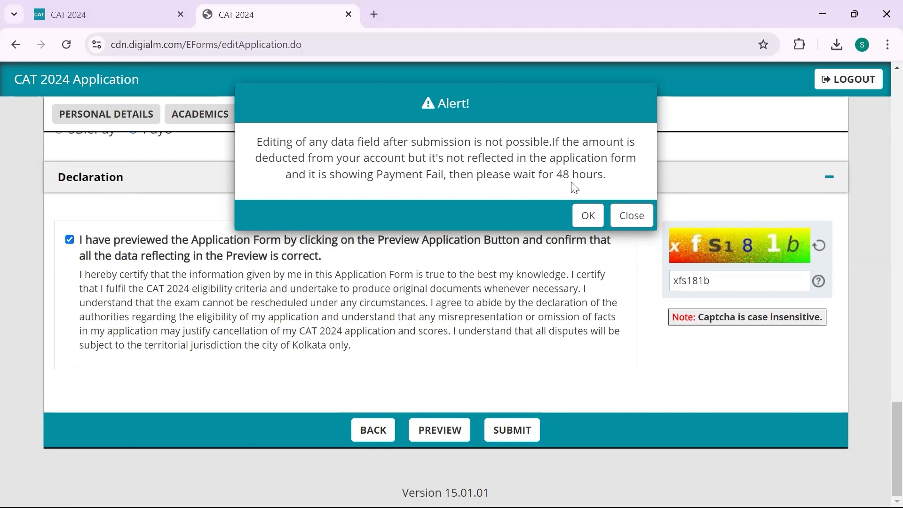
Confirm the final submission alert and return to the CAT 2024 homepage tab
click(586, 216)
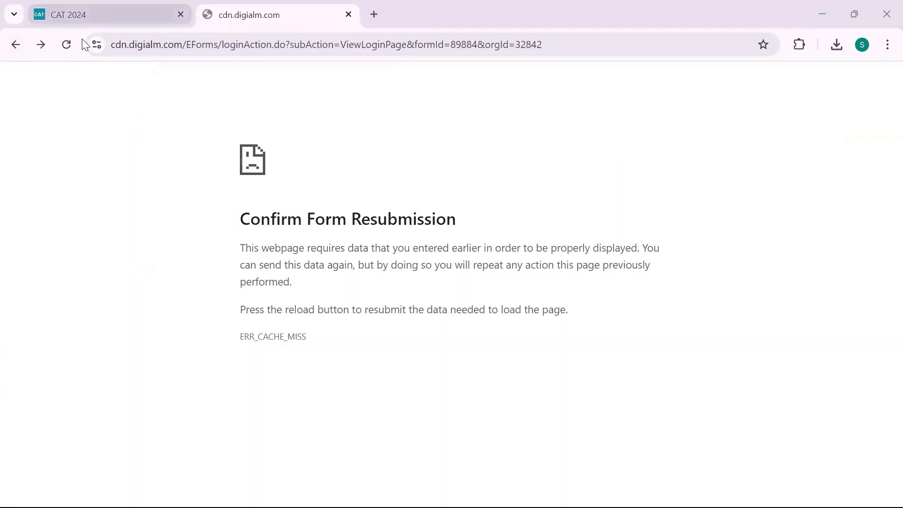
click(85, 16)
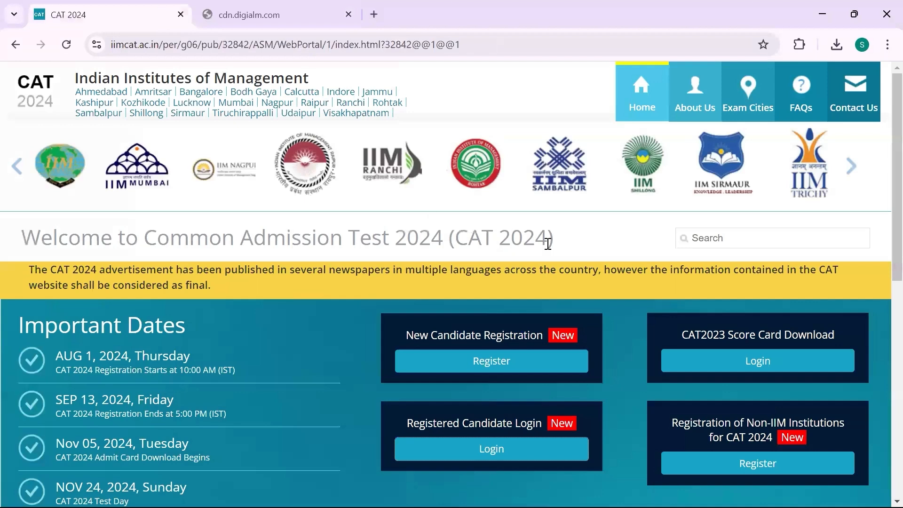
scroll(548, 244, down, 1)
scroll(548, 243, down, 1)
scroll(548, 244, up, 2)
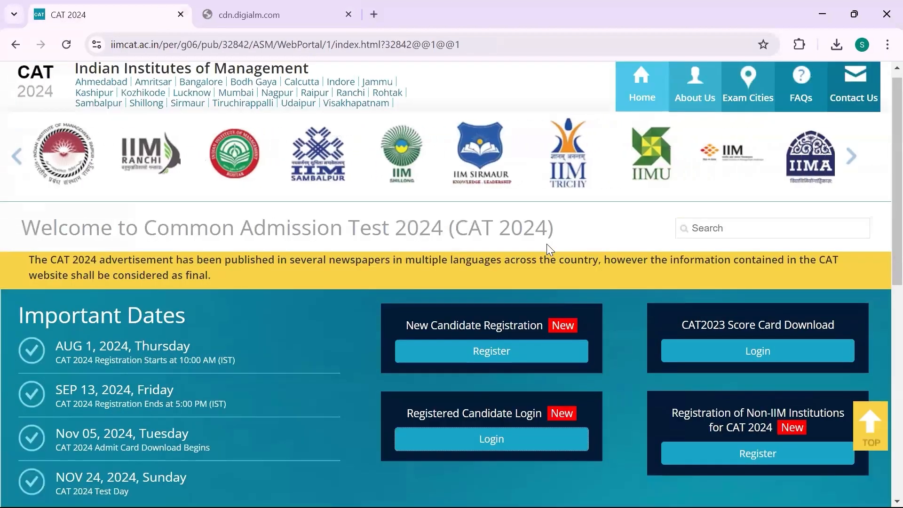
scroll(367, 278, down, 1)
scroll(367, 279, down, 4)
scroll(367, 279, down, 7)
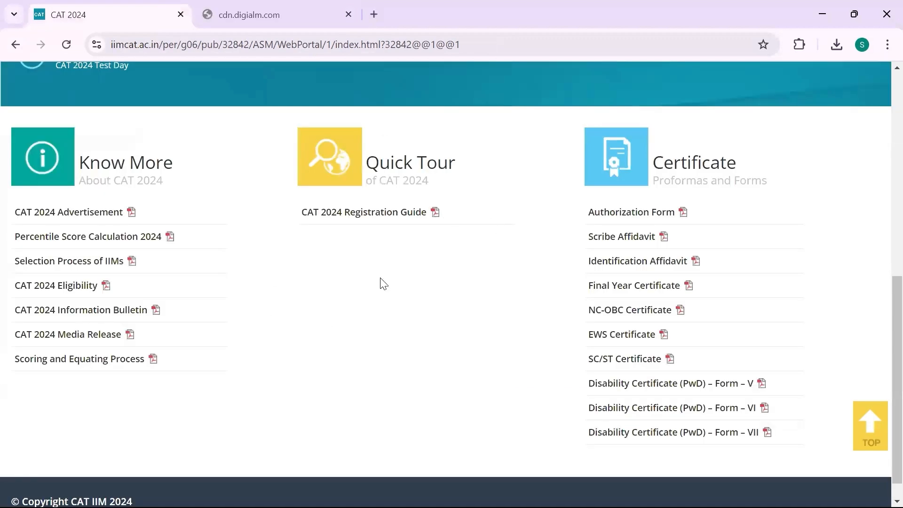
scroll(380, 278, up, 9)
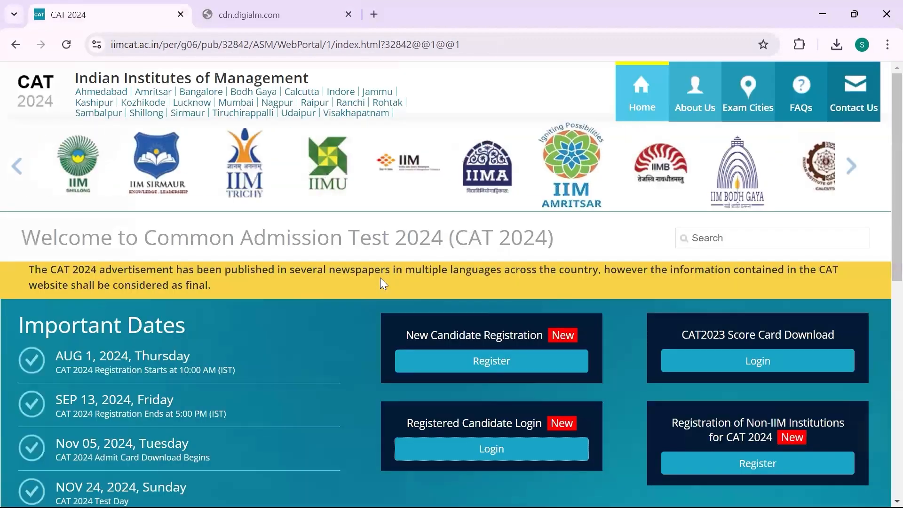
scroll(380, 278, down, 1)
scroll(380, 278, up, 1)
scroll(380, 277, down, 1)
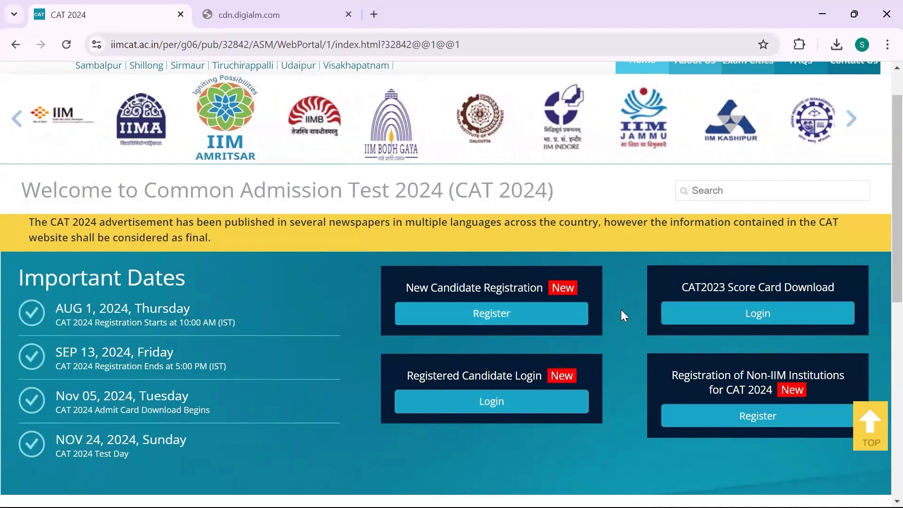
click(483, 410)
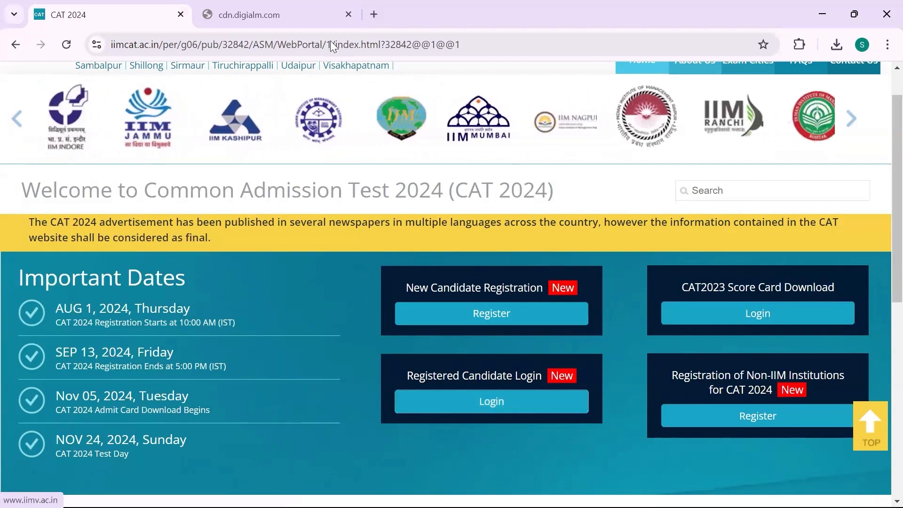